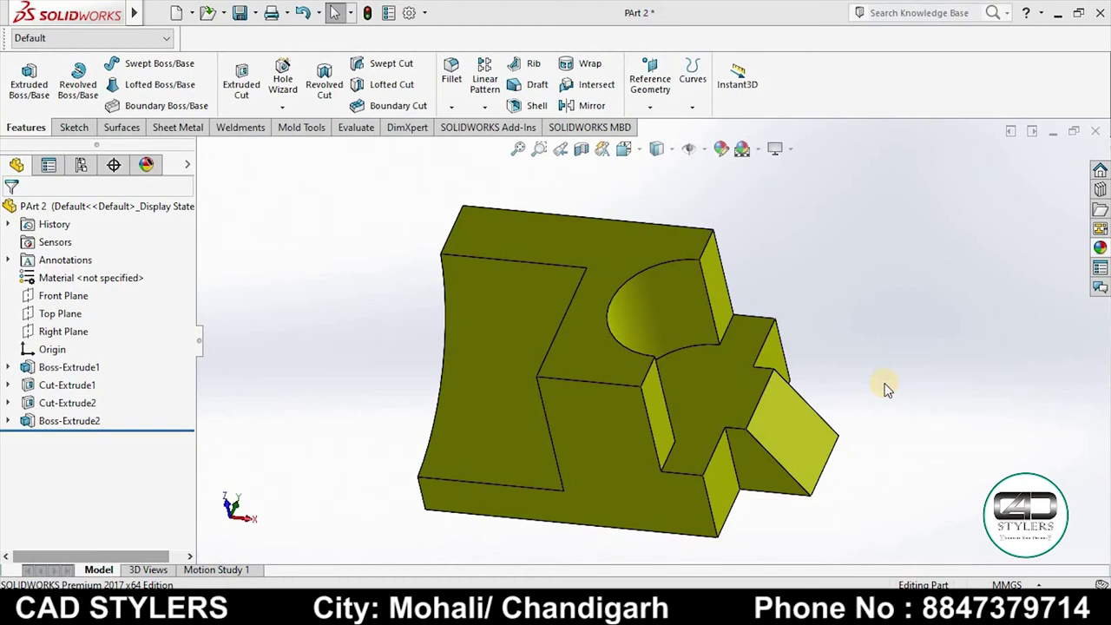
Rotate the finished yellow block for a last look, then bring up 0001.jpg in Photos
scroll(816, 434, "up", 2)
mouse_move(794, 396)
middle_mouse_down()
mouse_move(762, 417)
mouse_move(798, 330)
mouse_move(677, 328)
mouse_move(789, 307)
mouse_move(851, 372)
mouse_move(811, 360)
mouse_move(774, 381)
mouse_move(776, 426)
mouse_move(787, 426)
mouse_move(745, 521)
middle_mouse_up()
key("alt+Tab")
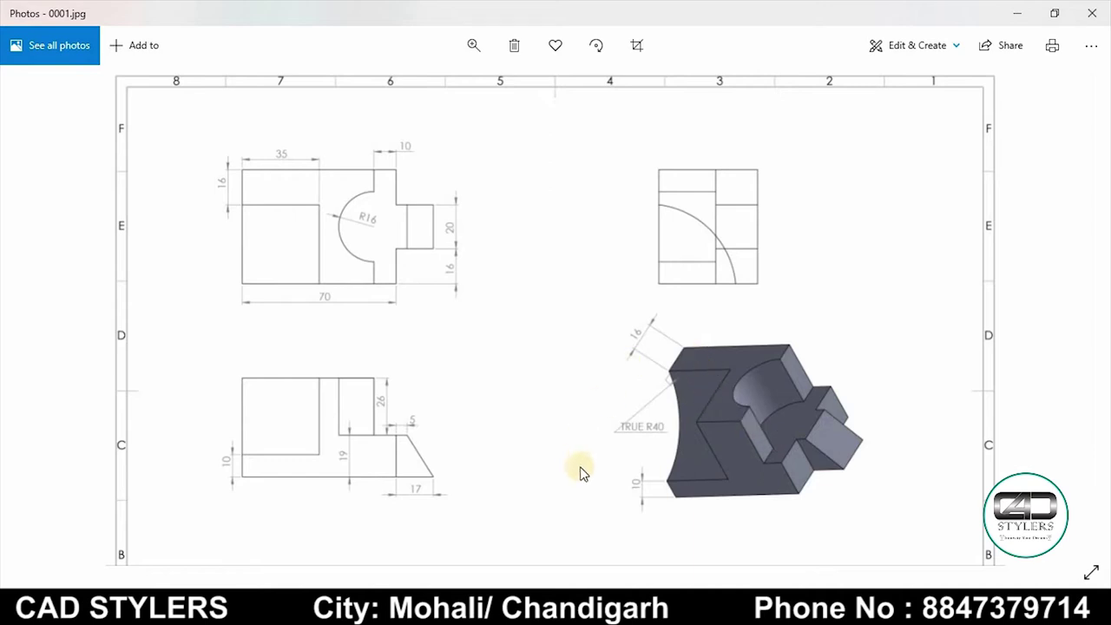
scroll(360, 316, "up", 2)
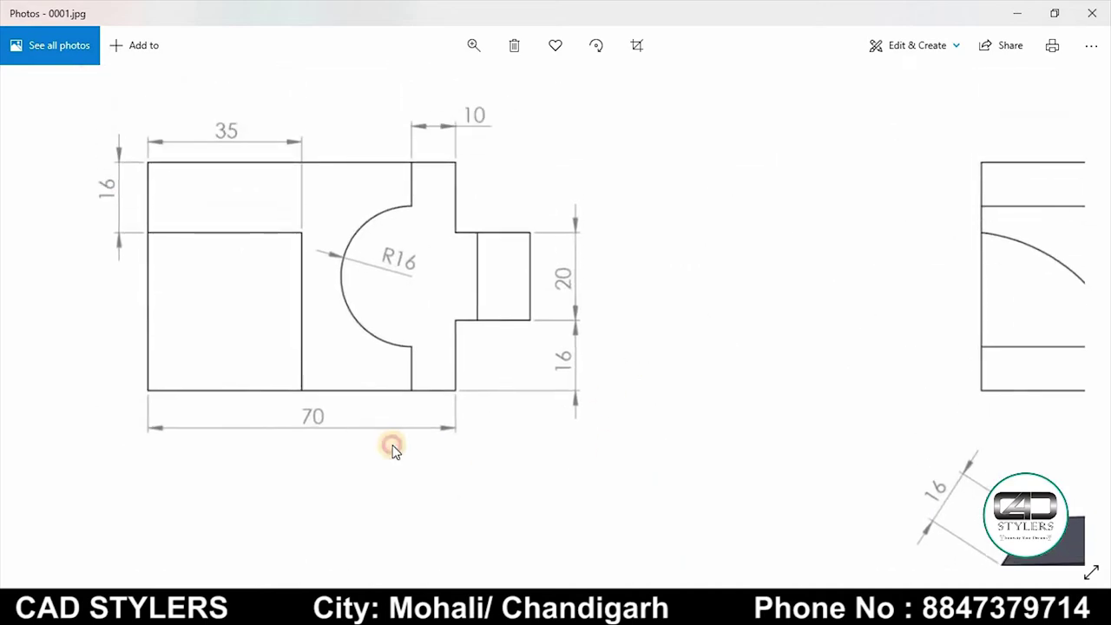
left_click_drag(392, 448, 372, 278)
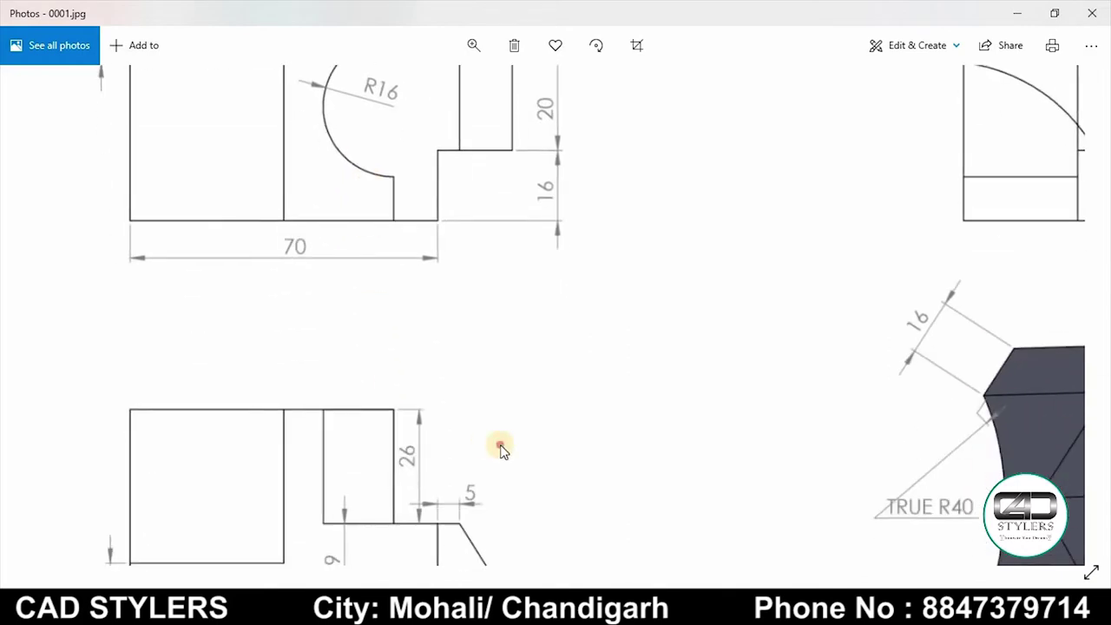
scroll(501, 446, "down", 3)
scroll(398, 447, "up", 2)
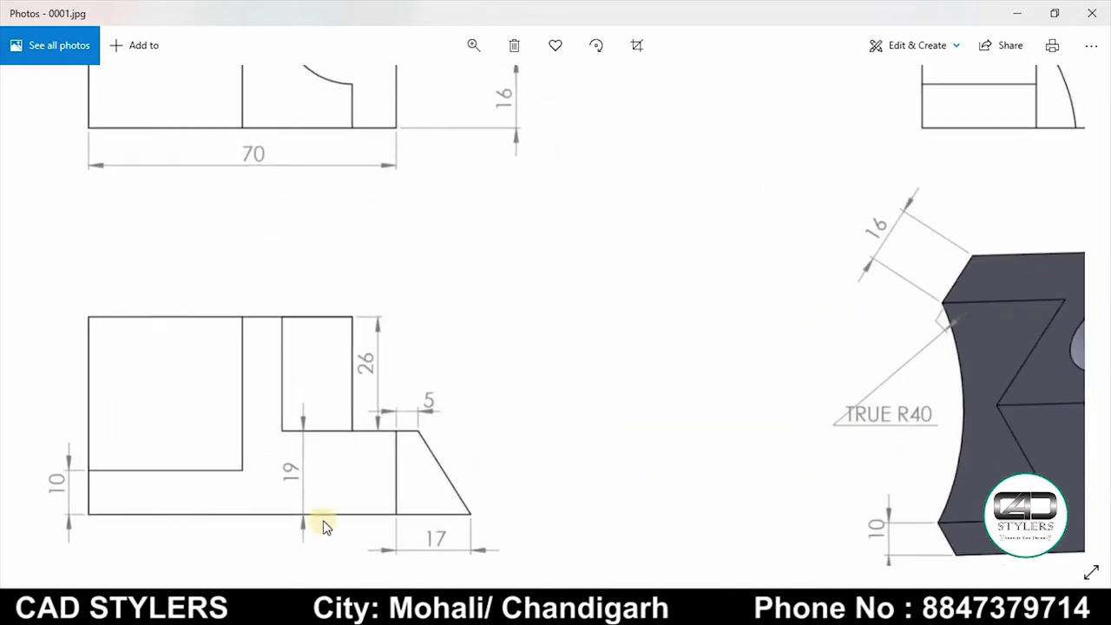
left_click_drag(338, 531, 386, 479)
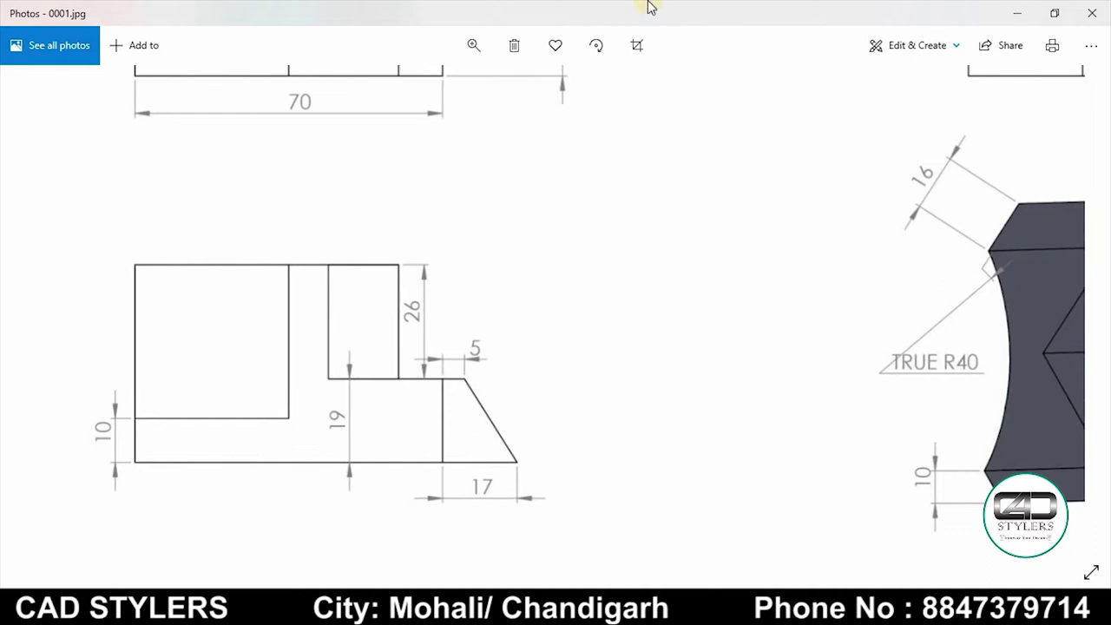
scroll(321, 300, "down", 2)
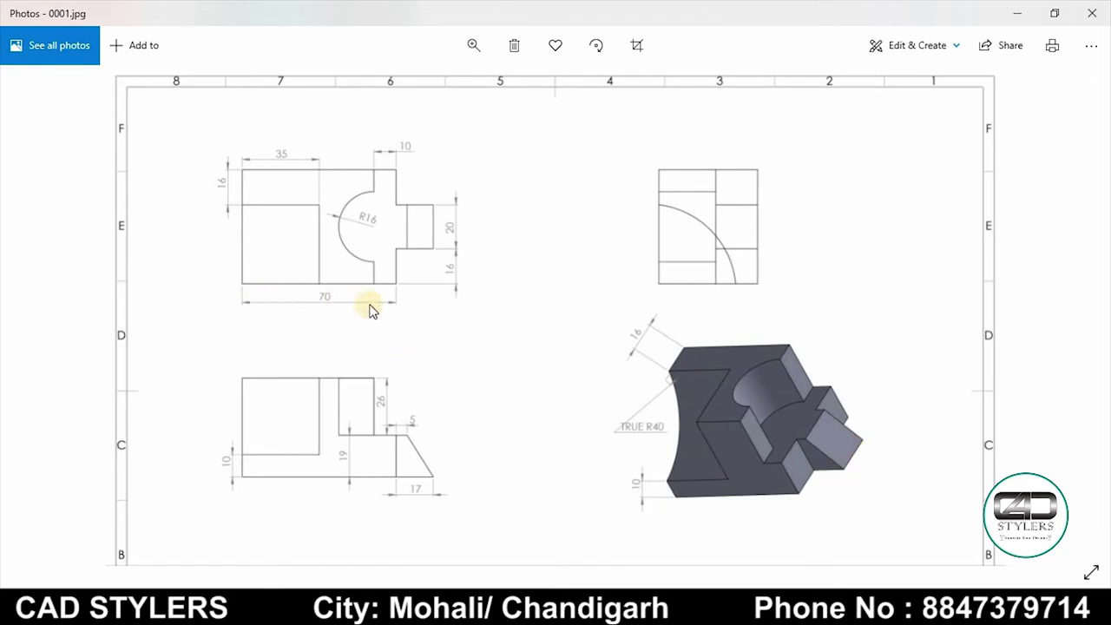
Zoom in and out on the drawing's top and front views to read their dimensions
scroll(291, 311, "up", 3)
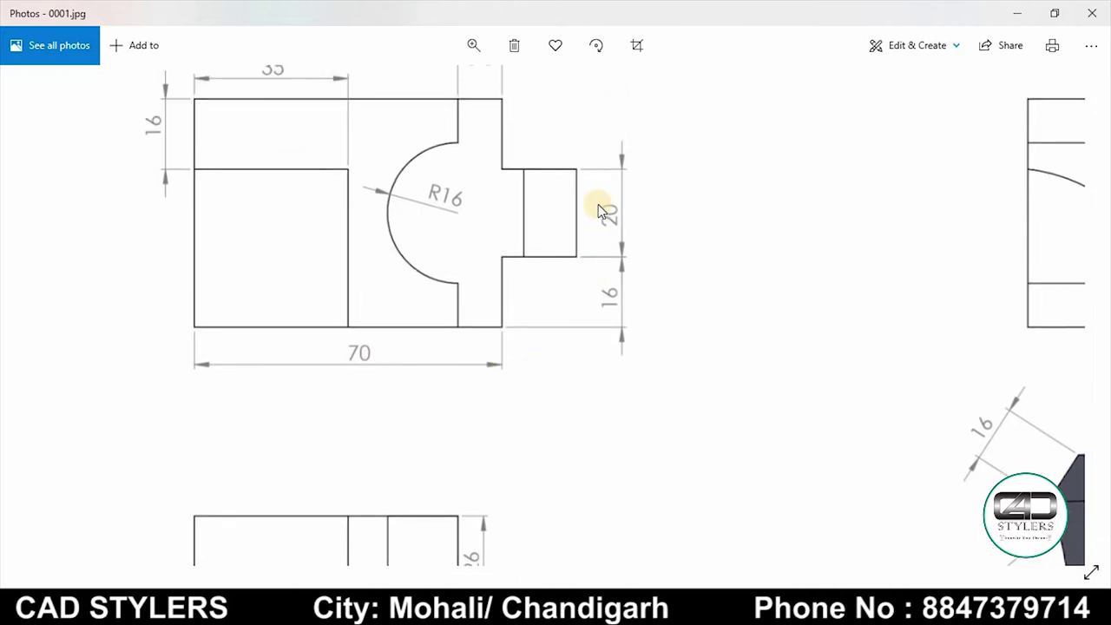
scroll(596, 210, "up", 1)
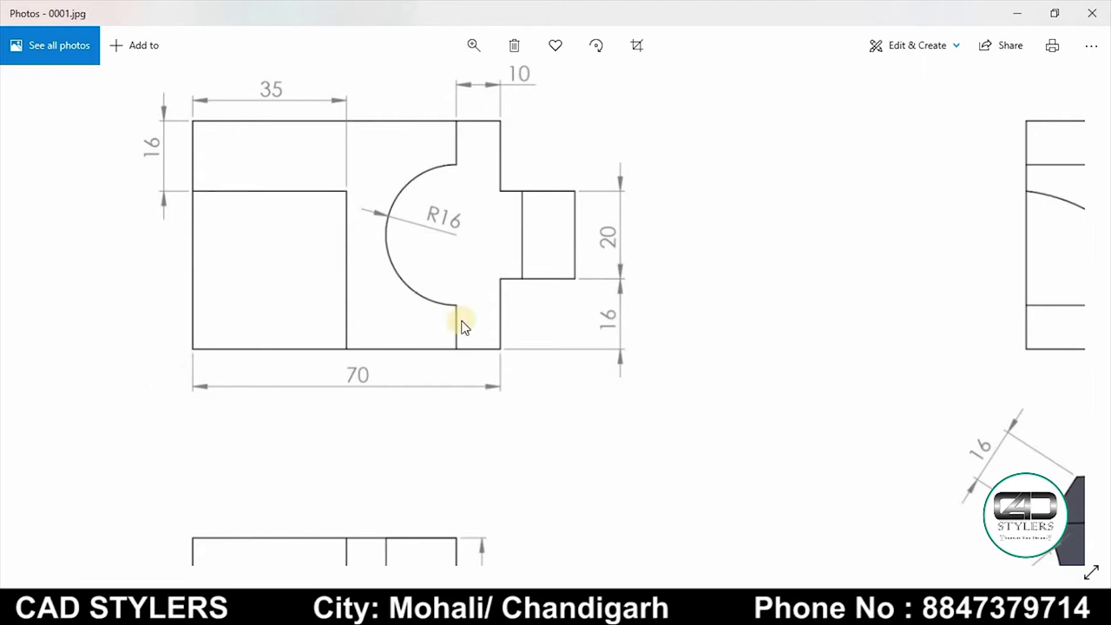
scroll(320, 261, "down", 2)
scroll(330, 417, "down", 3)
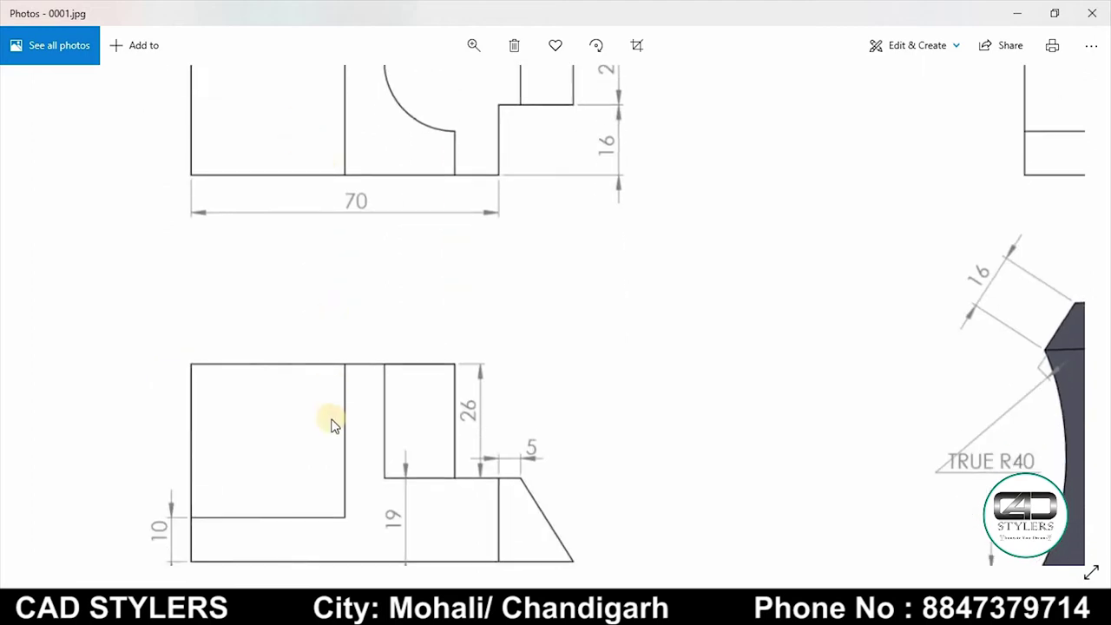
scroll(347, 373, "down", 3)
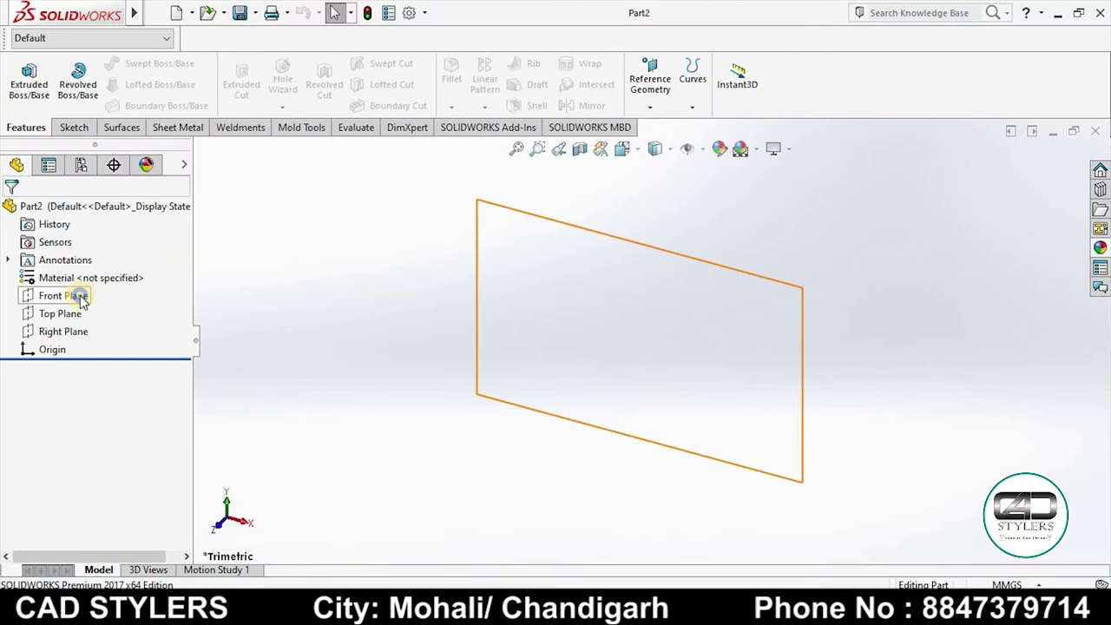
Start a sketch on the Front Plane and draw a centre rectangle at the origin
right_click(63, 295)
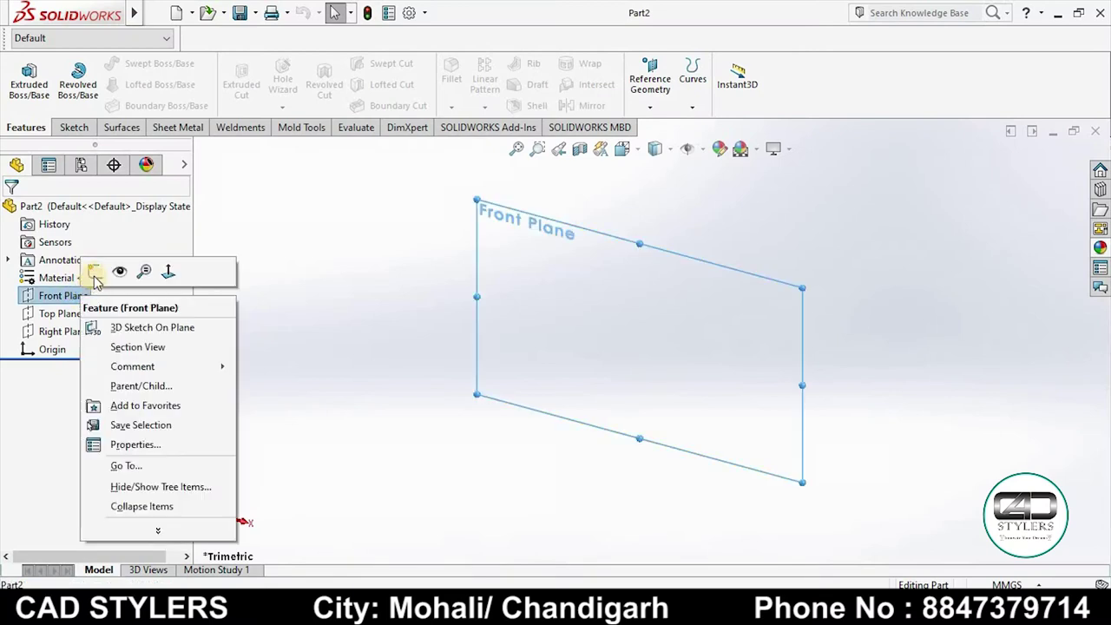
left_click(109, 278)
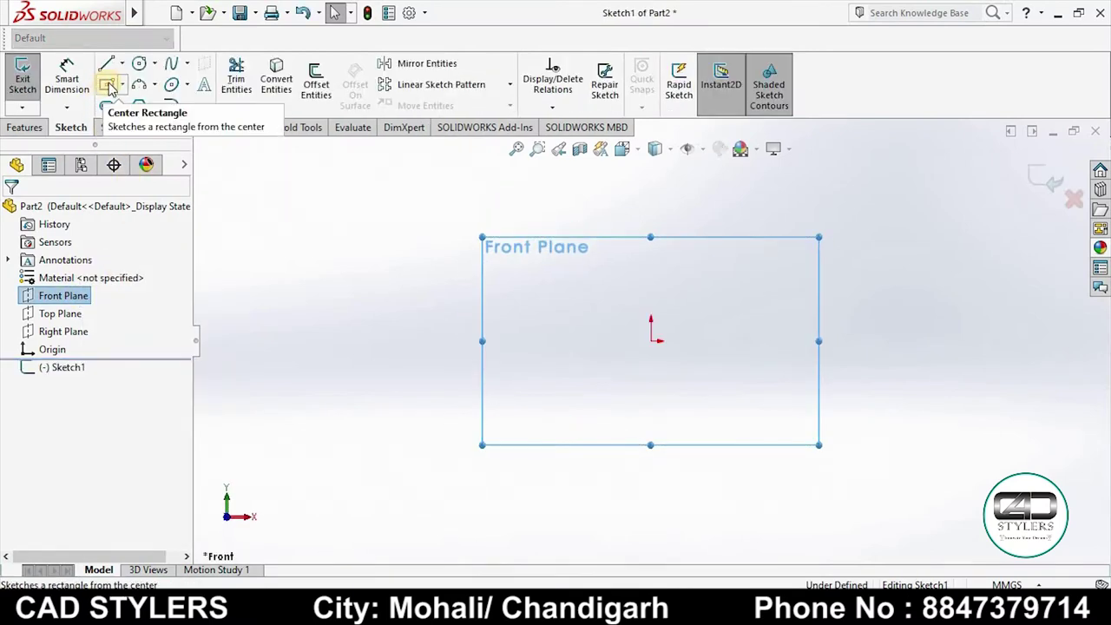
left_click(651, 340)
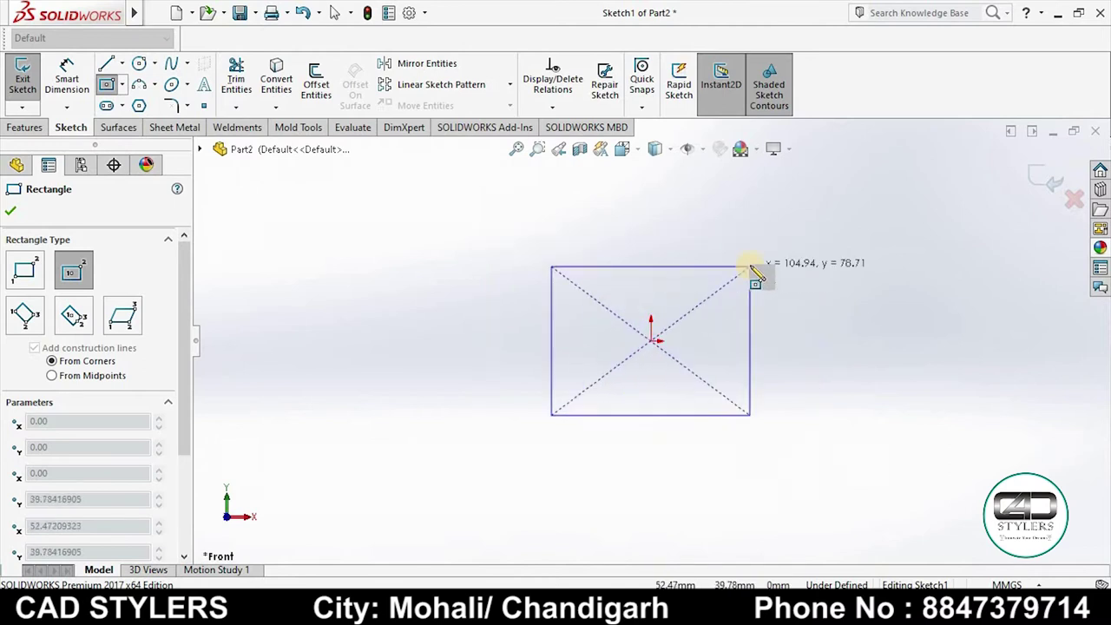
left_click(750, 265)
right_click(821, 278)
left_click(821, 278)
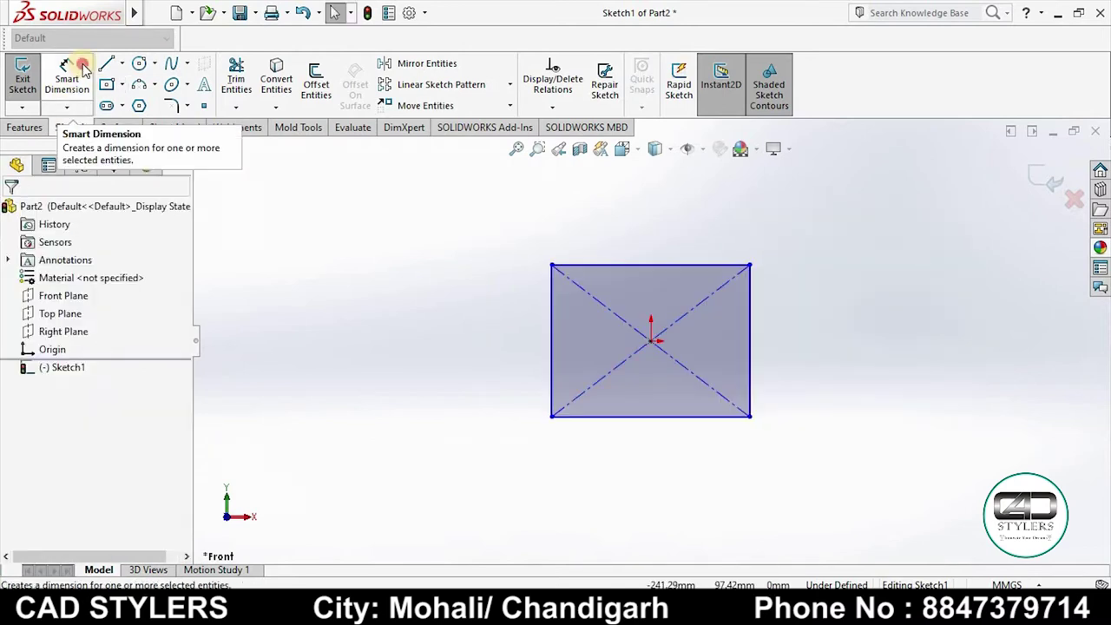
Dimension the rectangle 52 mm tall and 70 mm wide, then exit the sketch
left_click(67, 76)
left_click(647, 417)
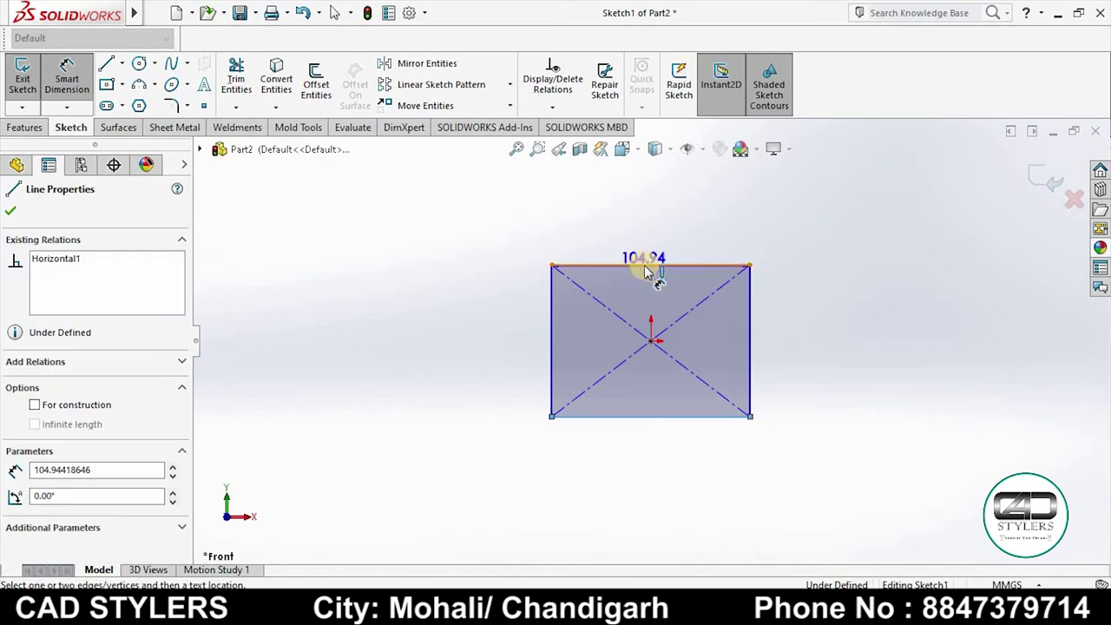
left_click(642, 265)
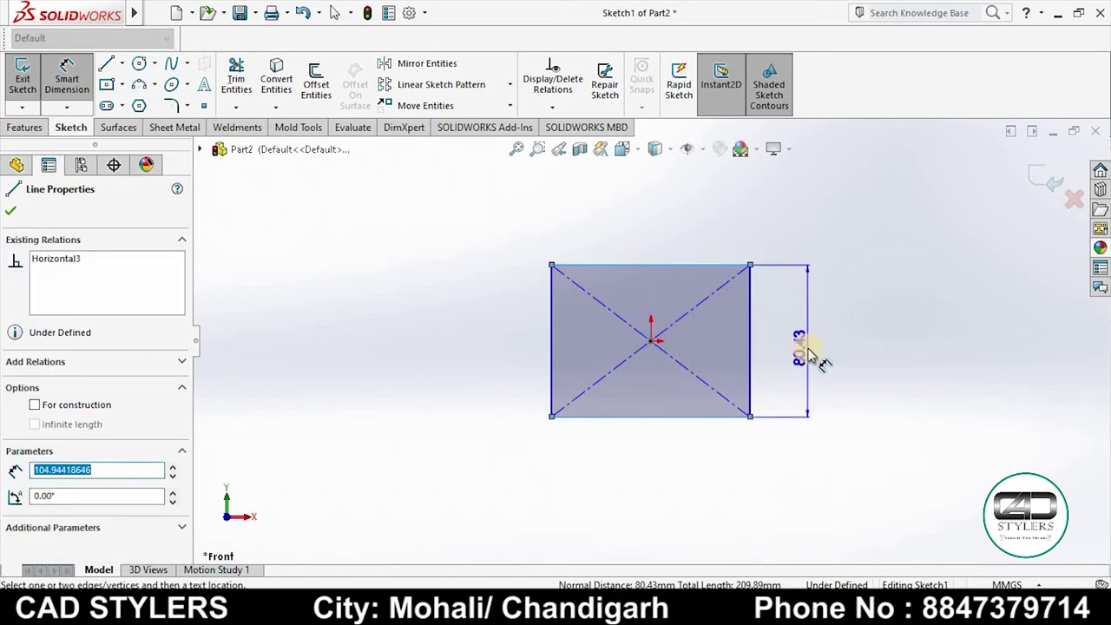
left_click(810, 353)
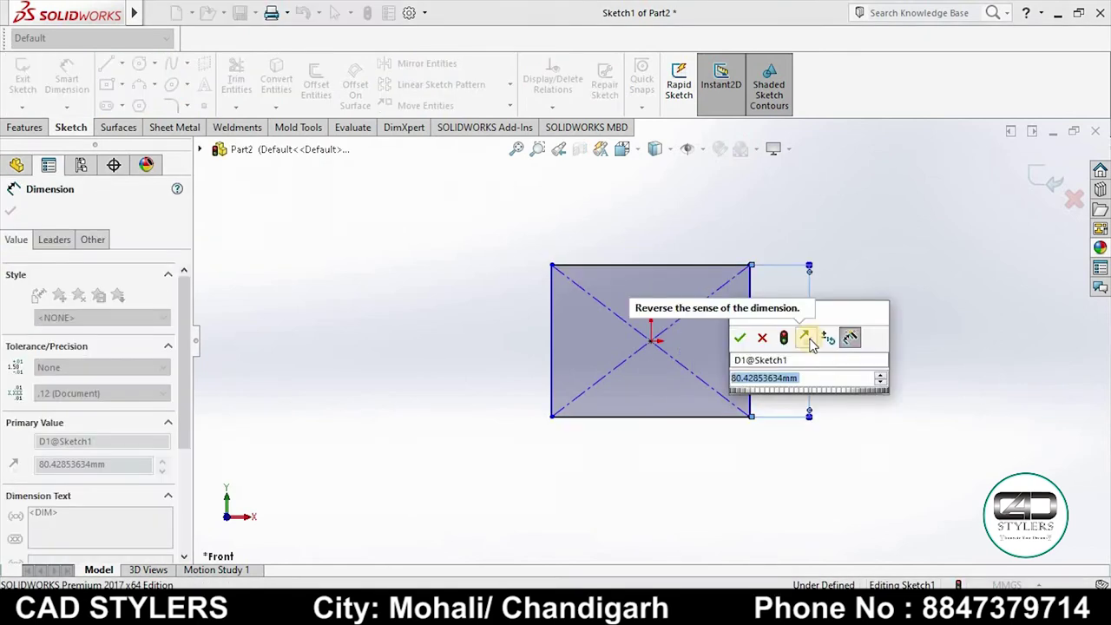
type("5")
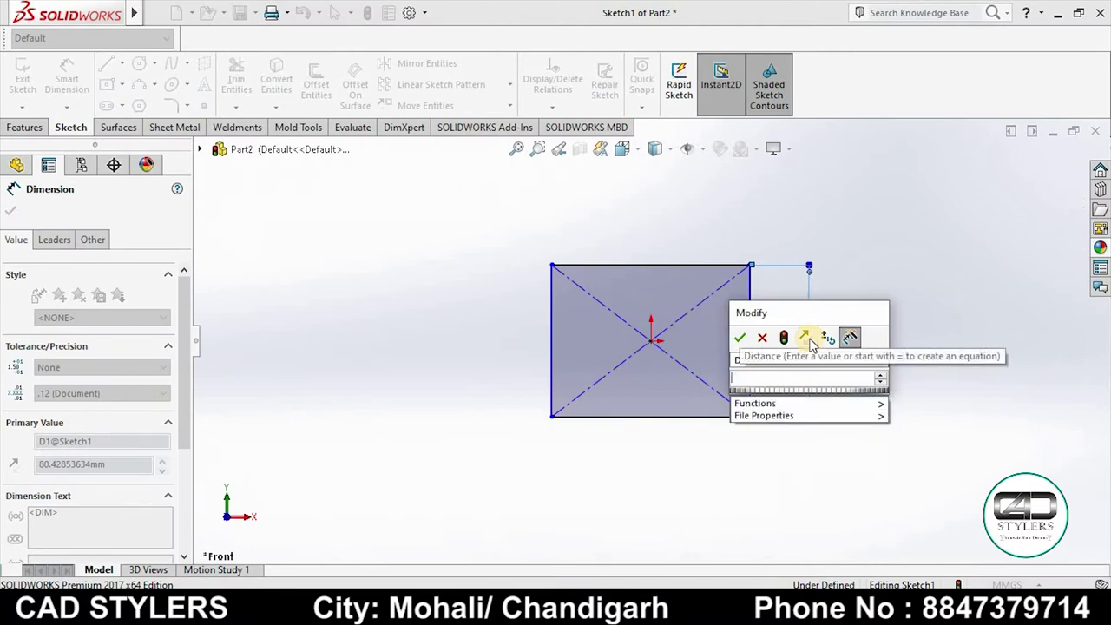
type("2")
key("Return")
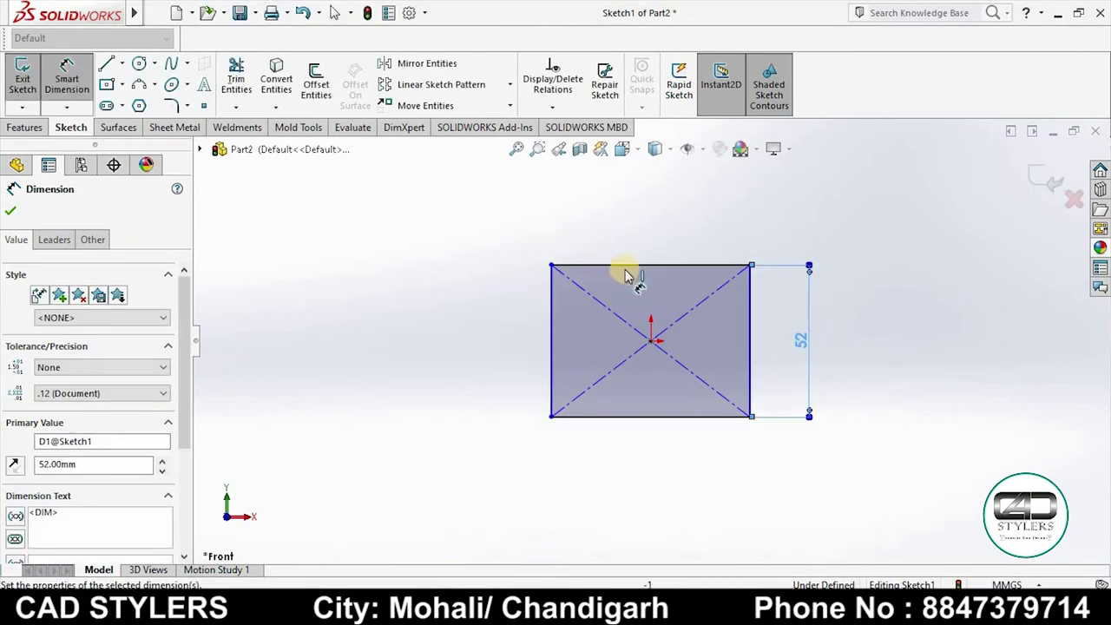
left_click(637, 260)
left_click(650, 231)
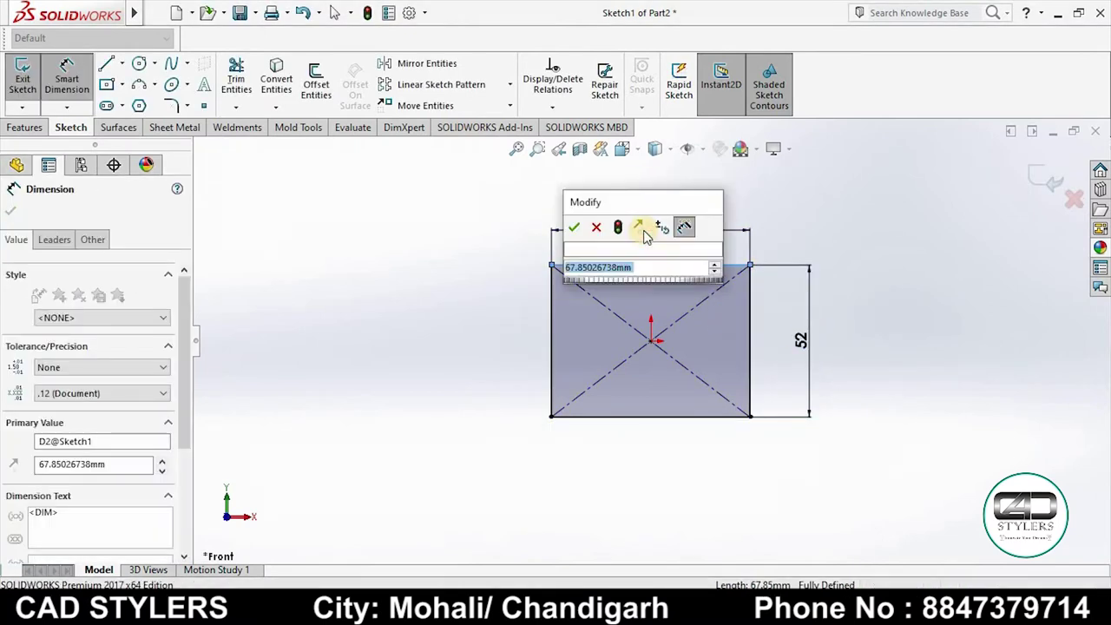
type("70")
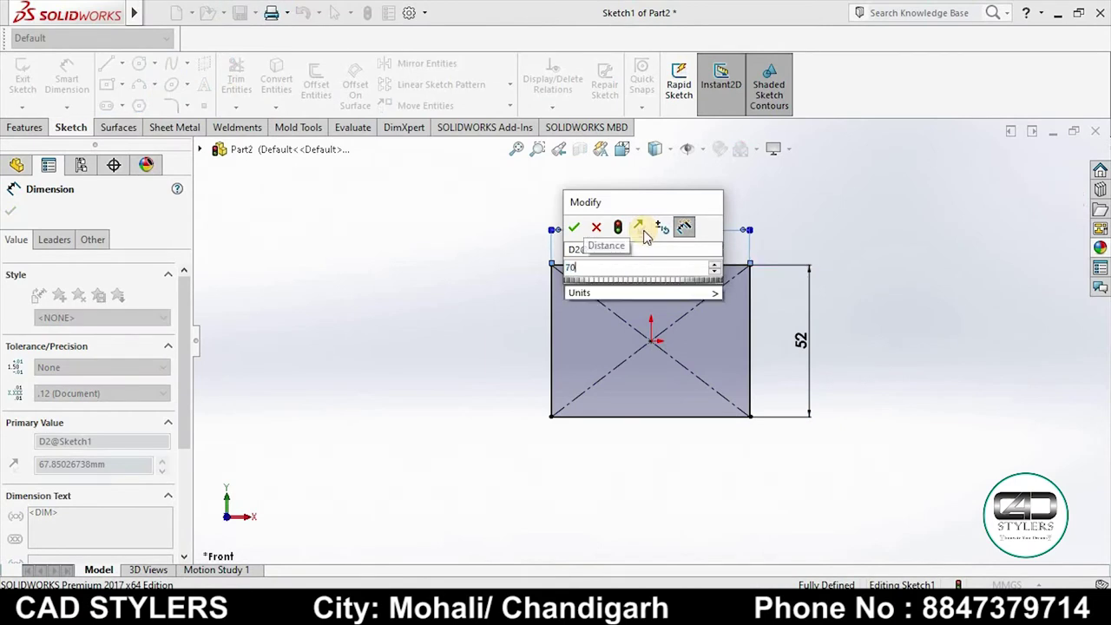
key("Return")
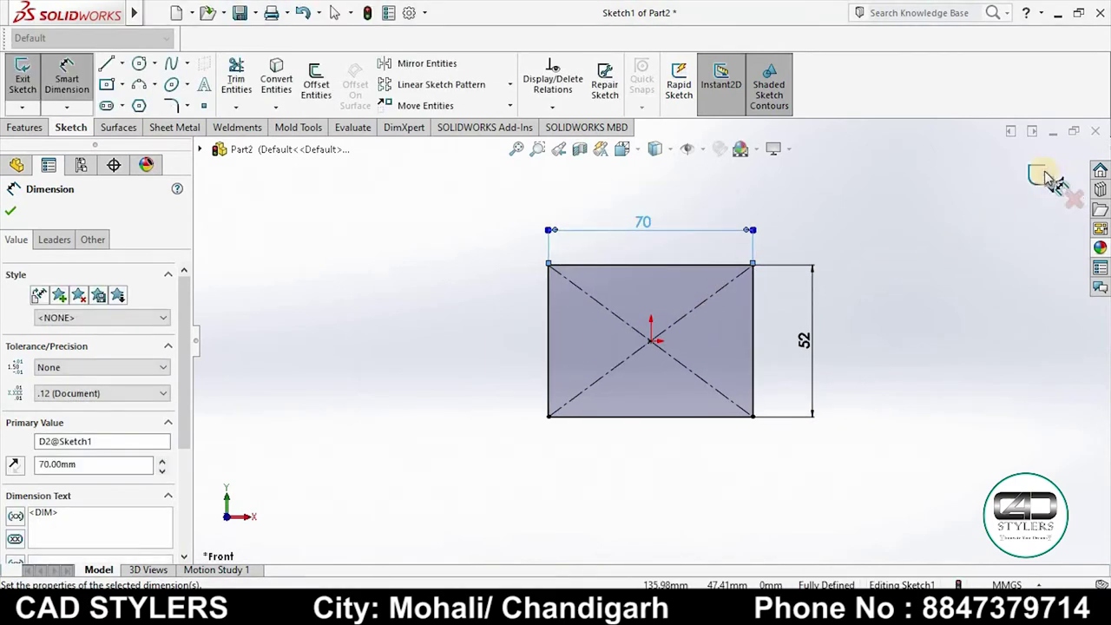
left_click(1047, 175)
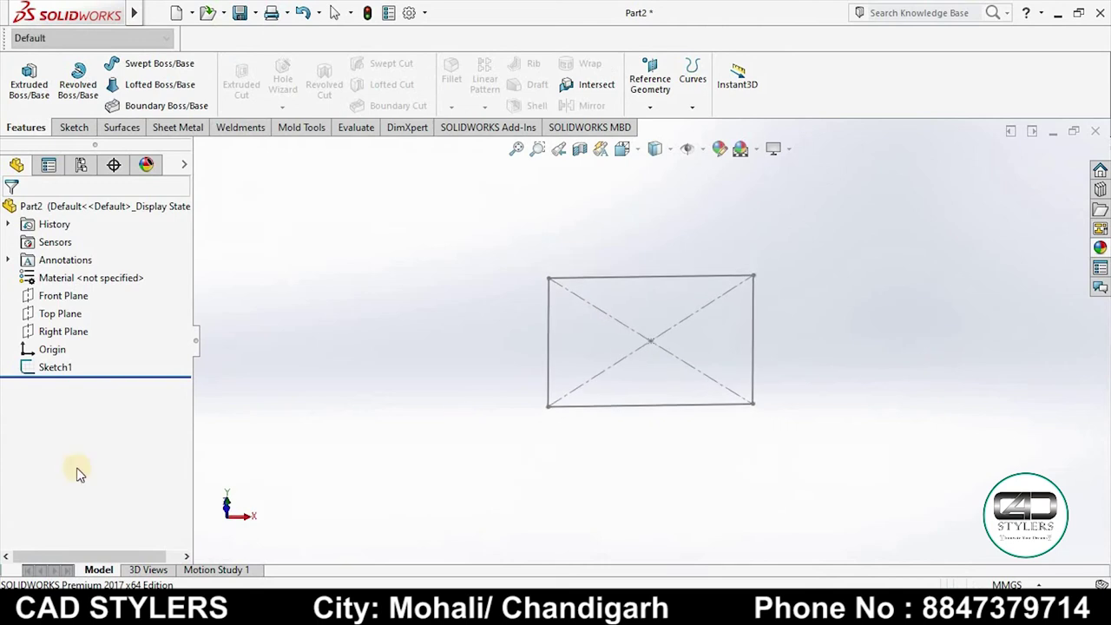
Extrude Sketch1 blind 45 mm (entered as 19+26) into a 70 × 52 × 45 mm block
left_click(57, 368)
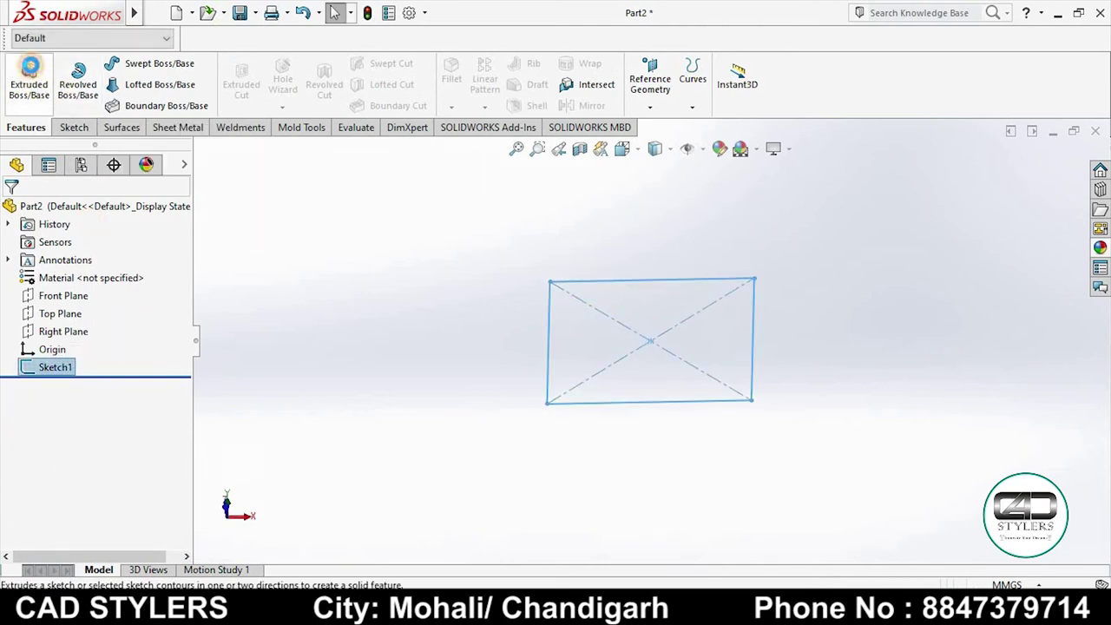
left_click(29, 87)
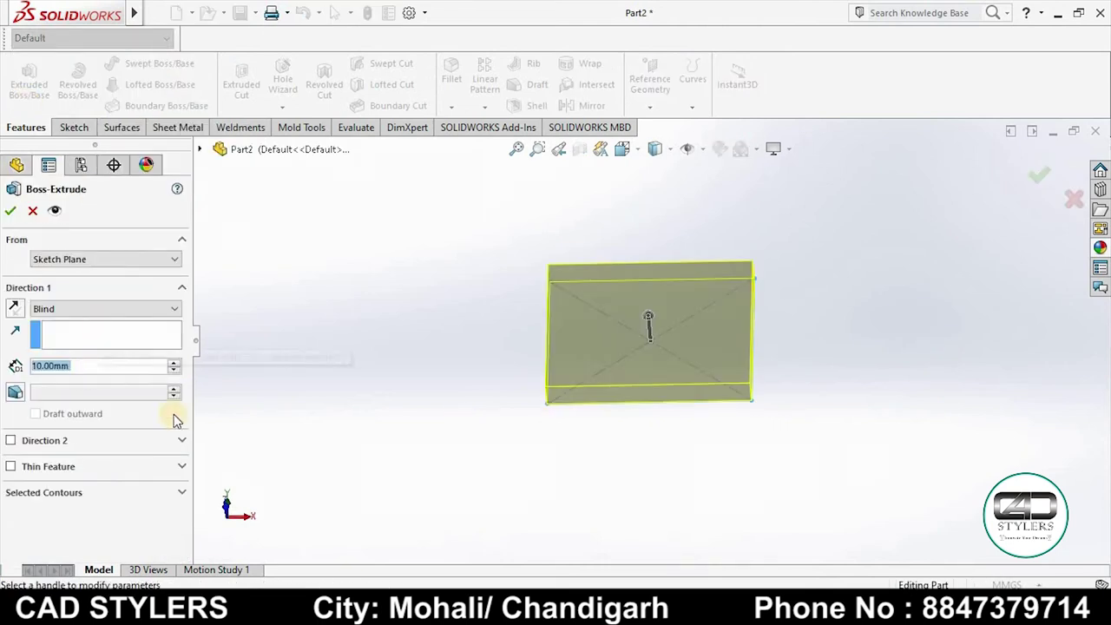
left_click(712, 518)
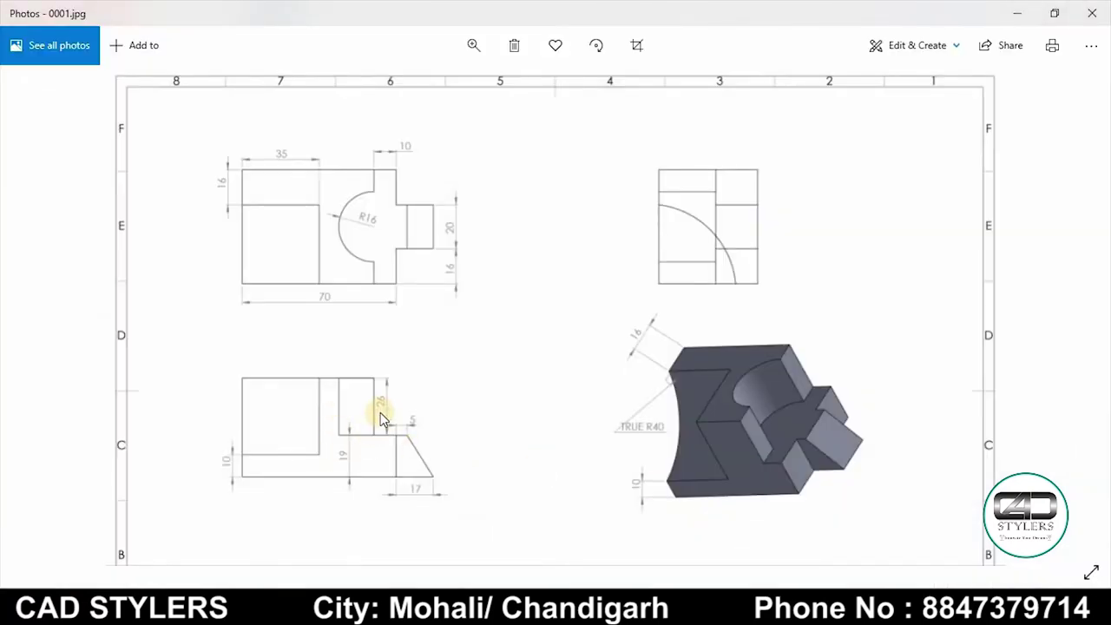
left_click(695, 519)
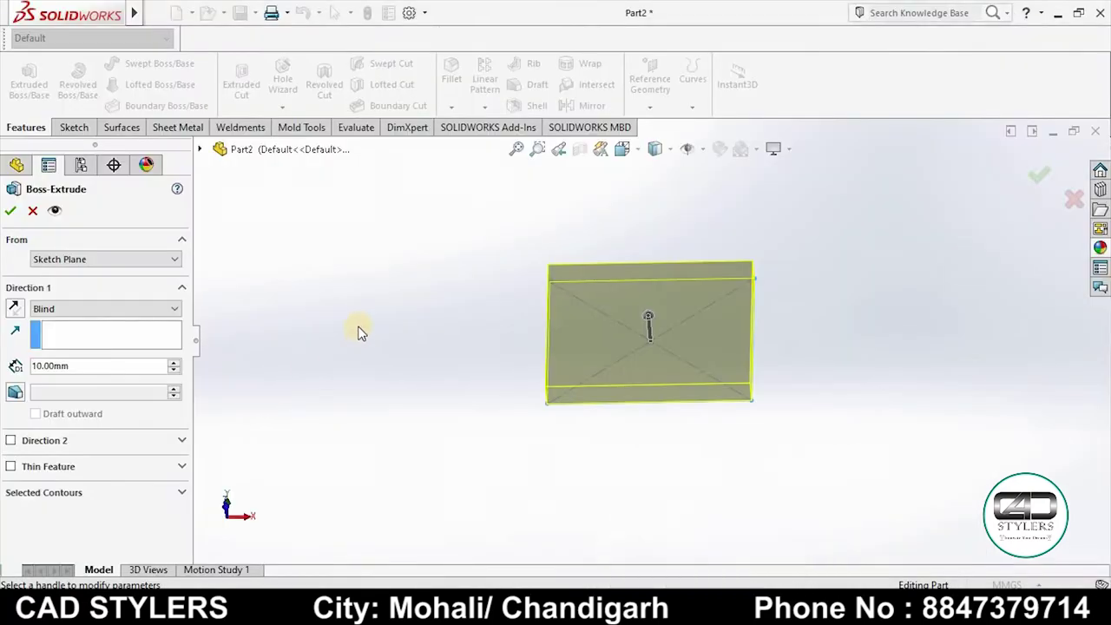
left_click_drag(71, 364, 4, 369)
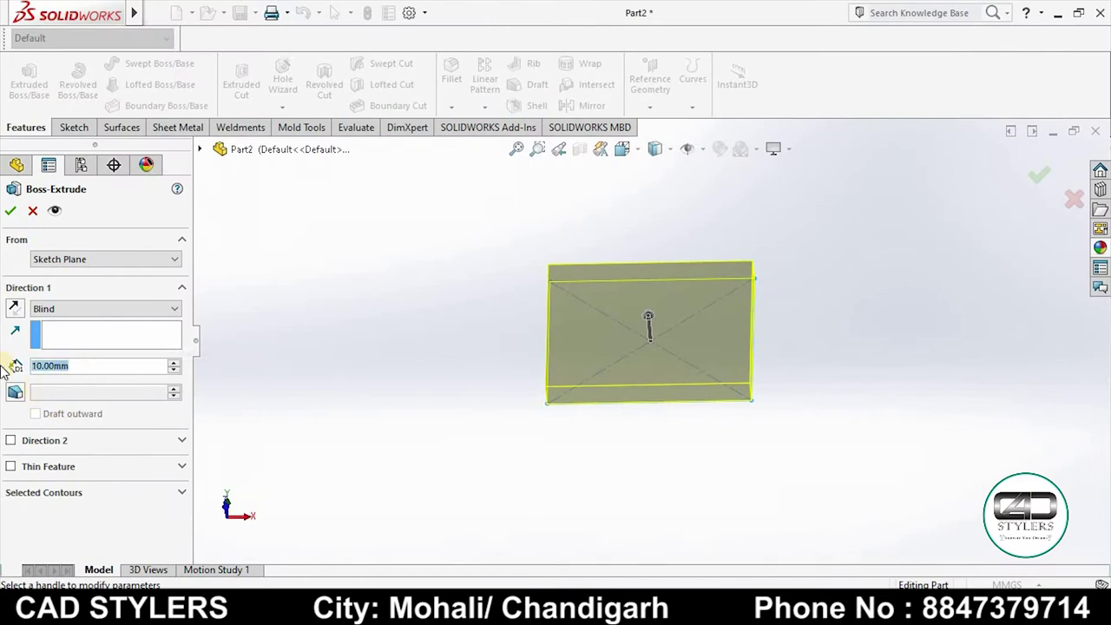
type("19+26")
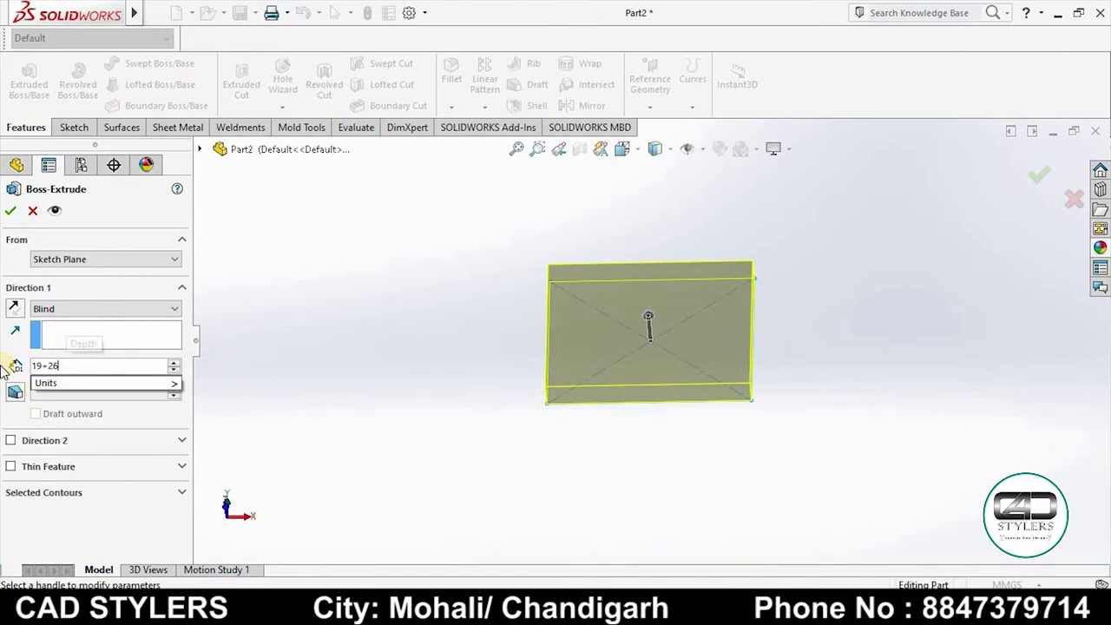
key("Return")
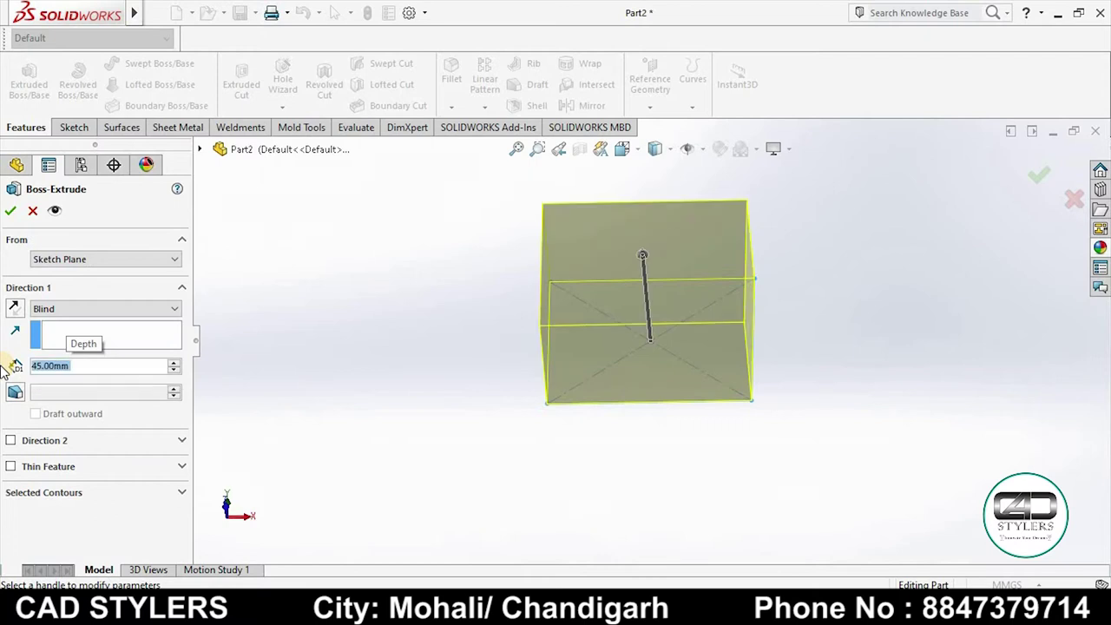
middle_click_drag(649, 404, 608, 377)
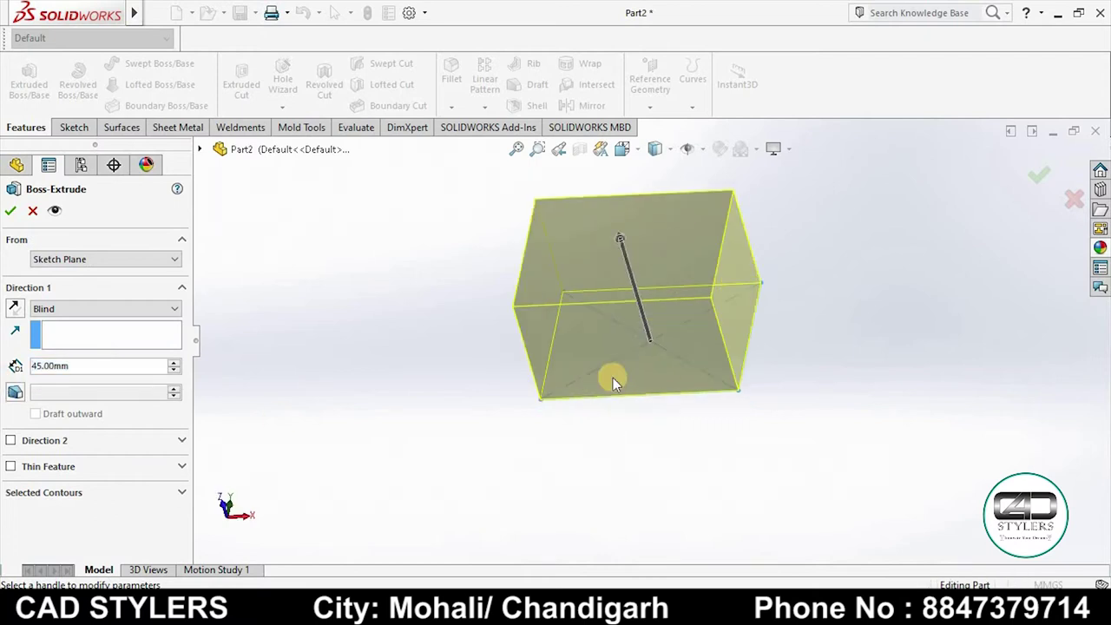
left_click(11, 212)
mouse_move(474, 377)
middle_mouse_down()
mouse_move(740, 421)
mouse_move(839, 338)
mouse_move(811, 389)
middle_mouse_up()
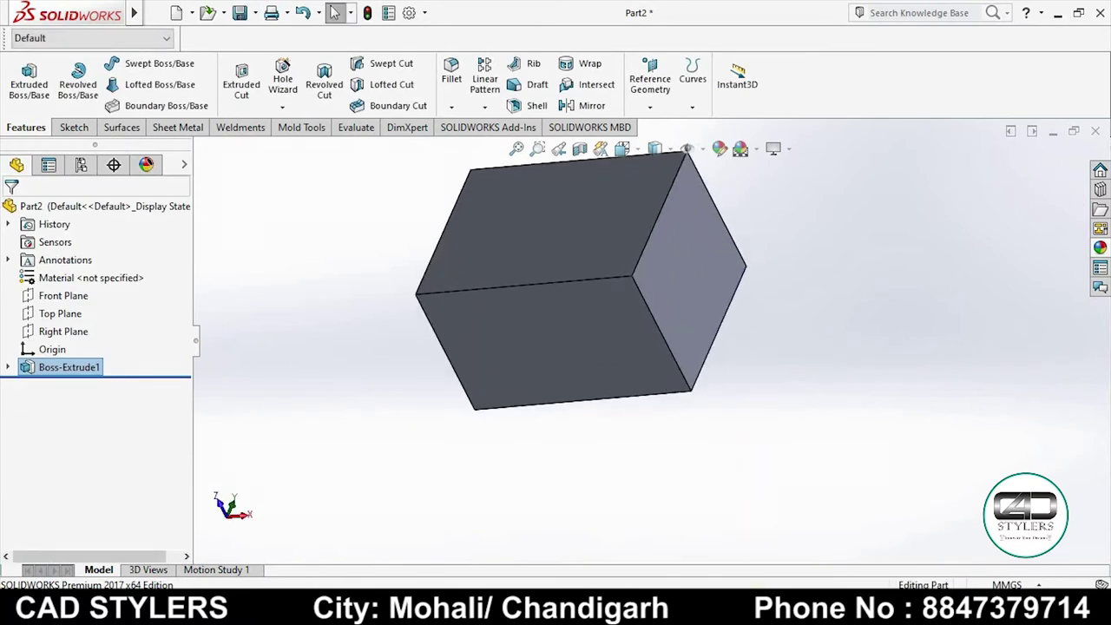
Start a sketch on the block's top face and view it Normal To
left_click(744, 566)
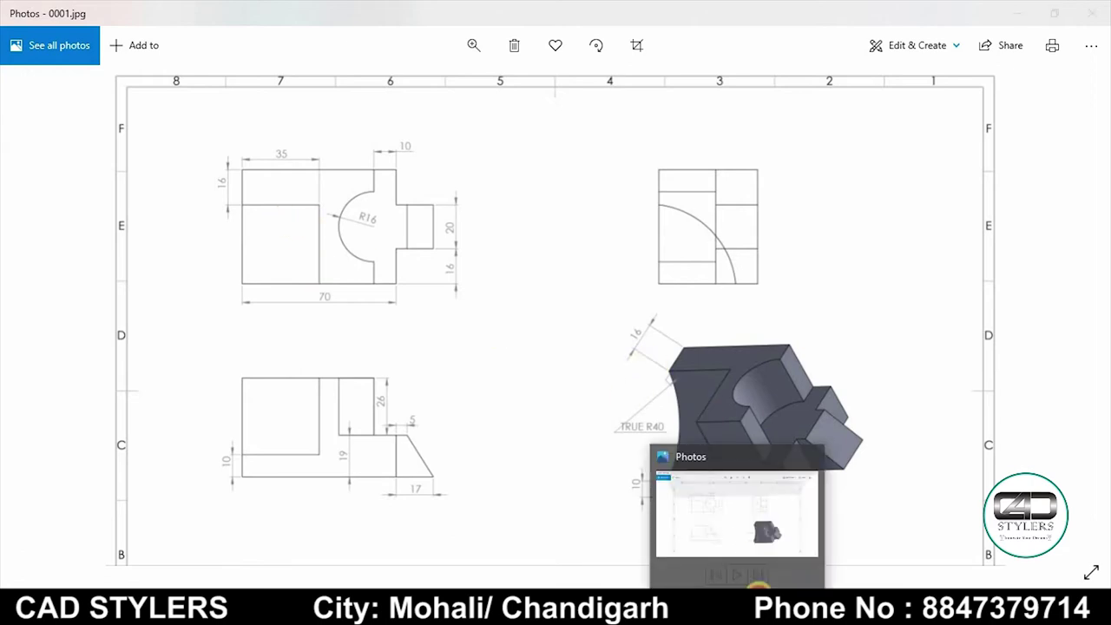
left_click(744, 573)
right_click(630, 249)
left_click(618, 211)
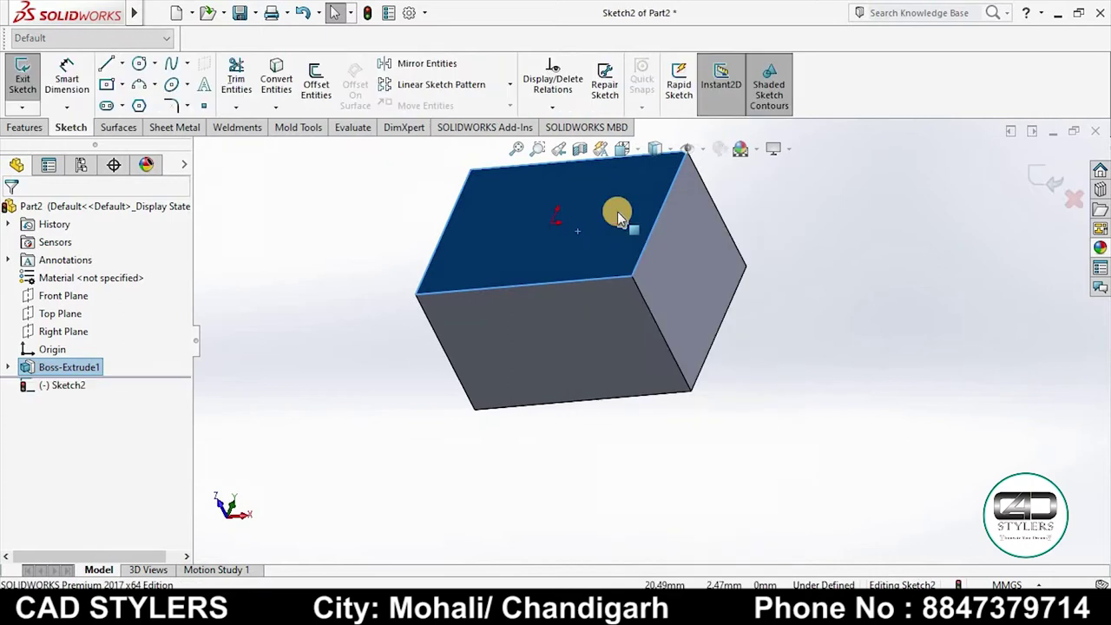
key("space")
left_click(149, 112)
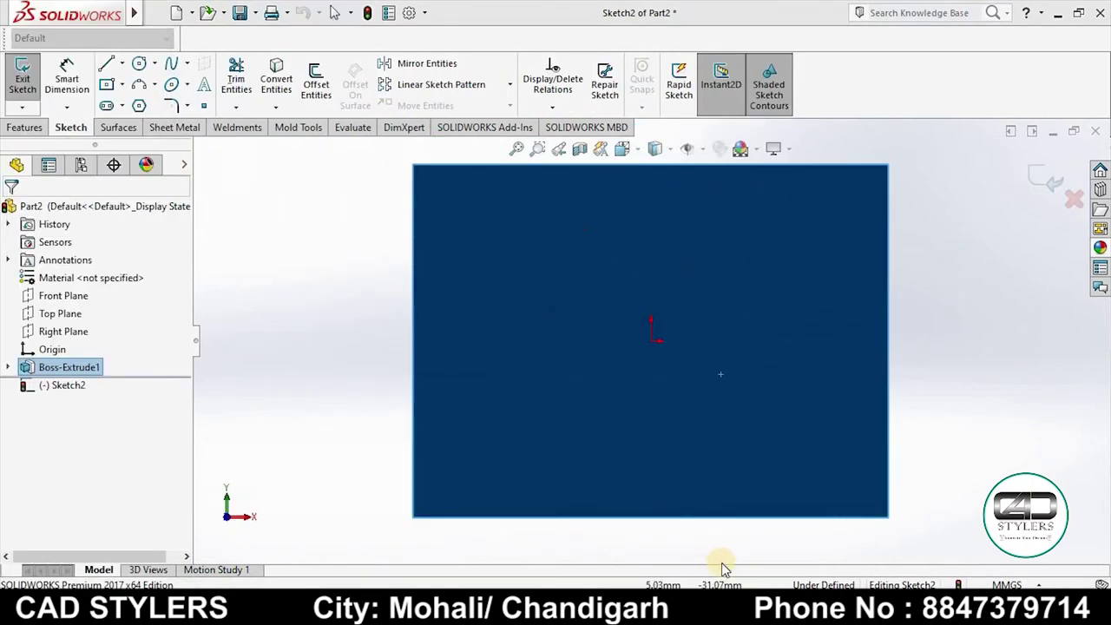
left_click(702, 536)
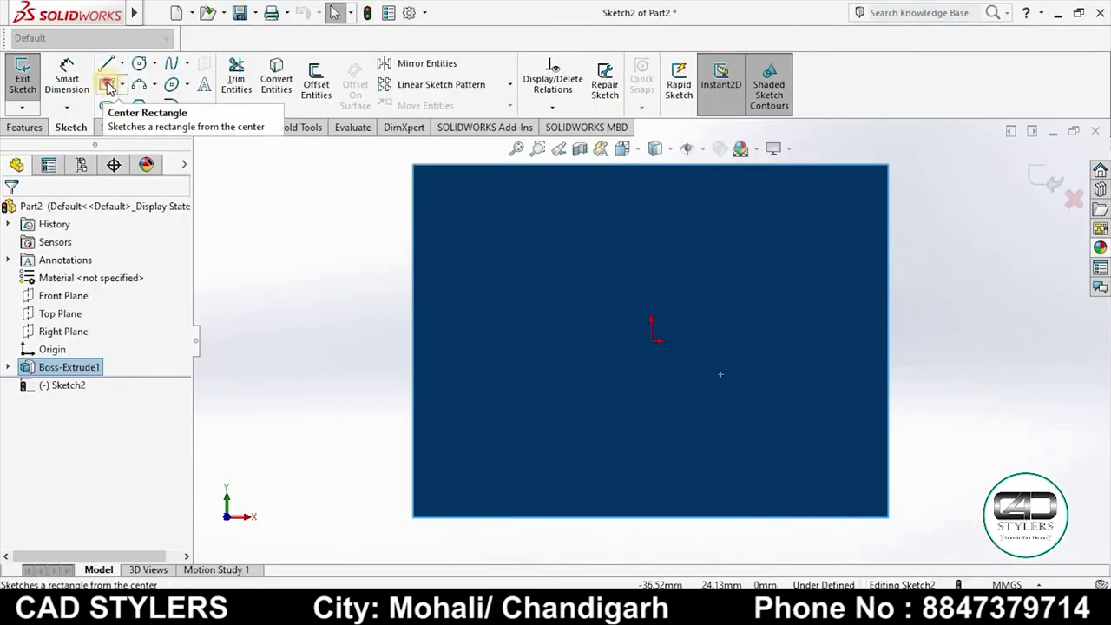
Draw a corner rectangle along the top face's right edge and dimension its width 10 mm
left_click(106, 84)
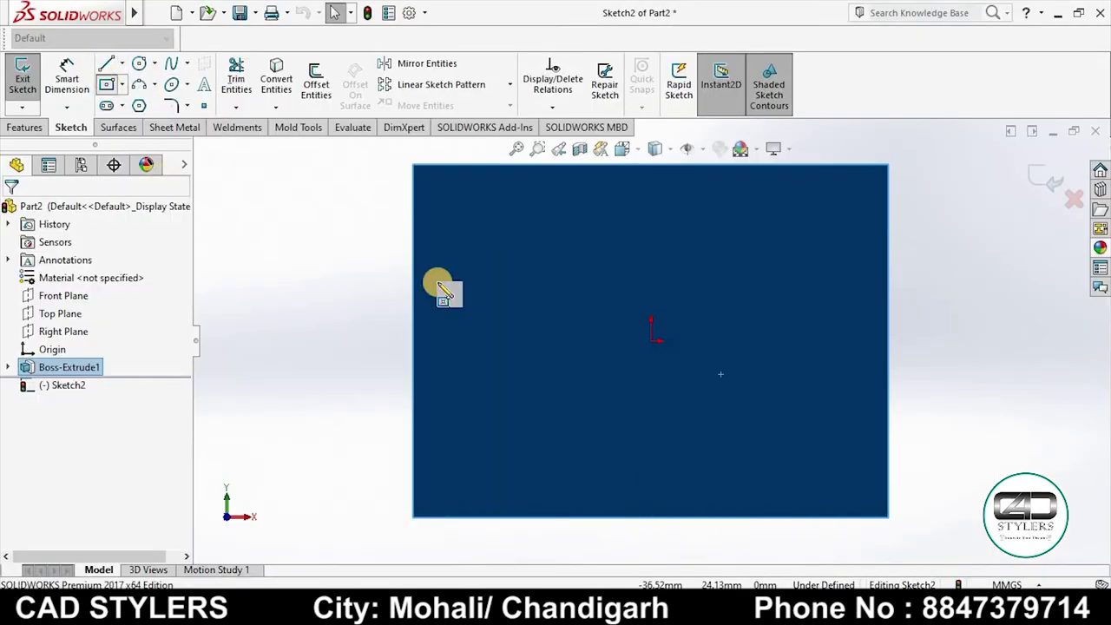
left_click(888, 166)
right_click(821, 449)
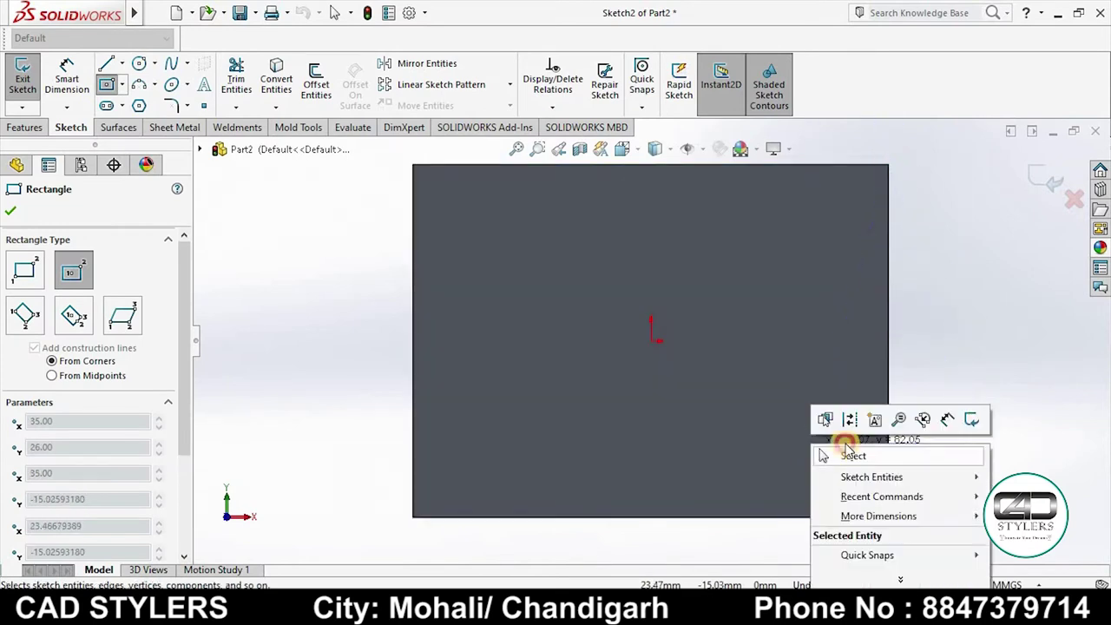
left_click(846, 454)
left_click(106, 85)
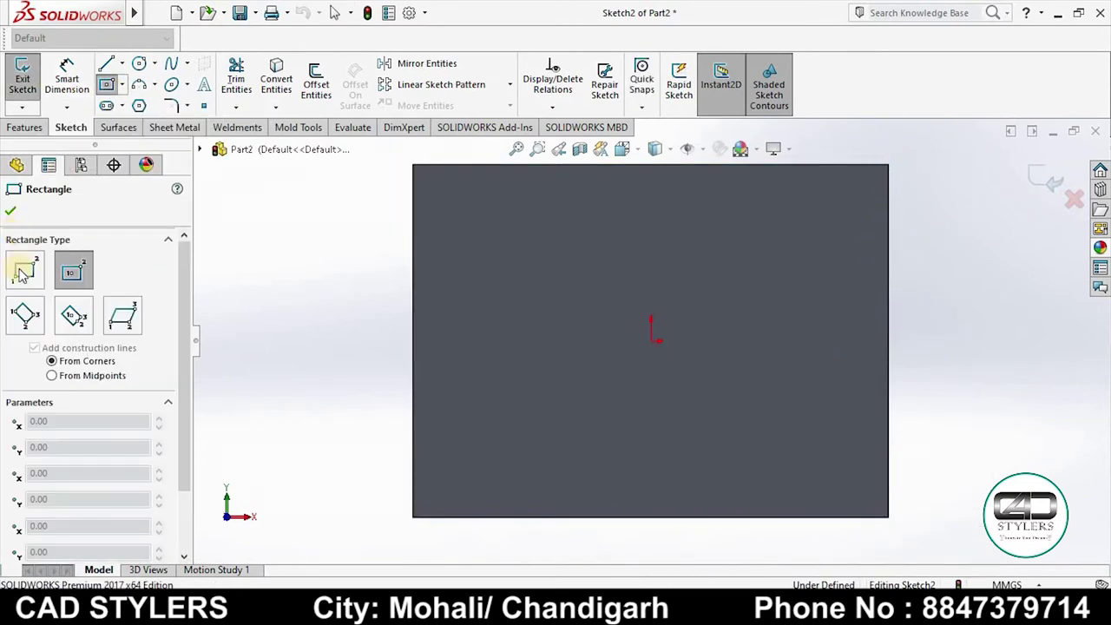
left_click(886, 165)
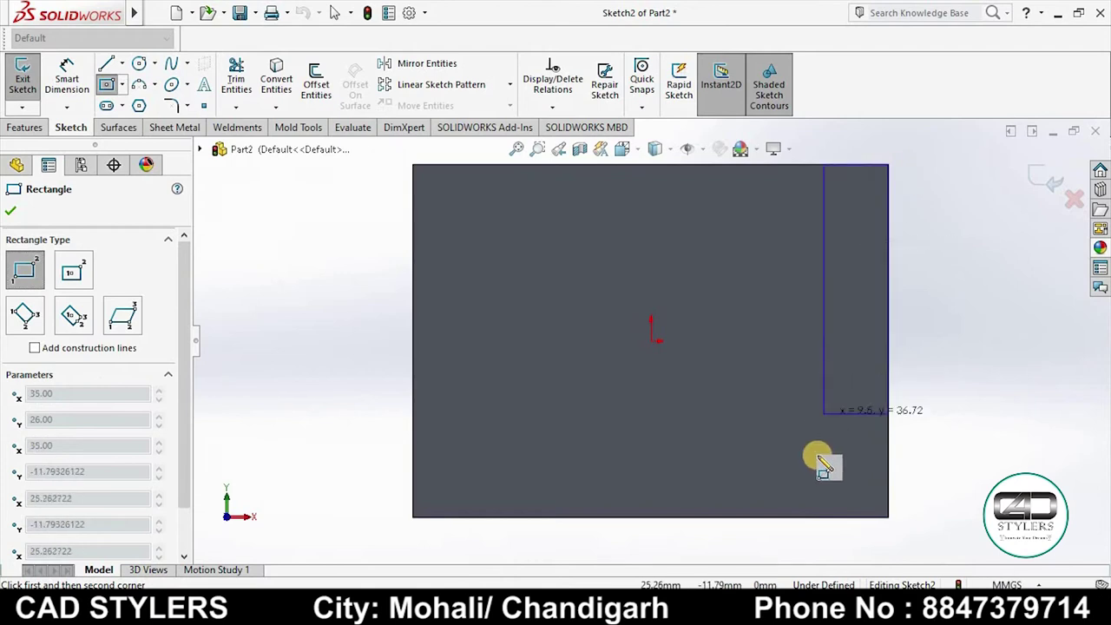
left_click(814, 517)
right_click(839, 519)
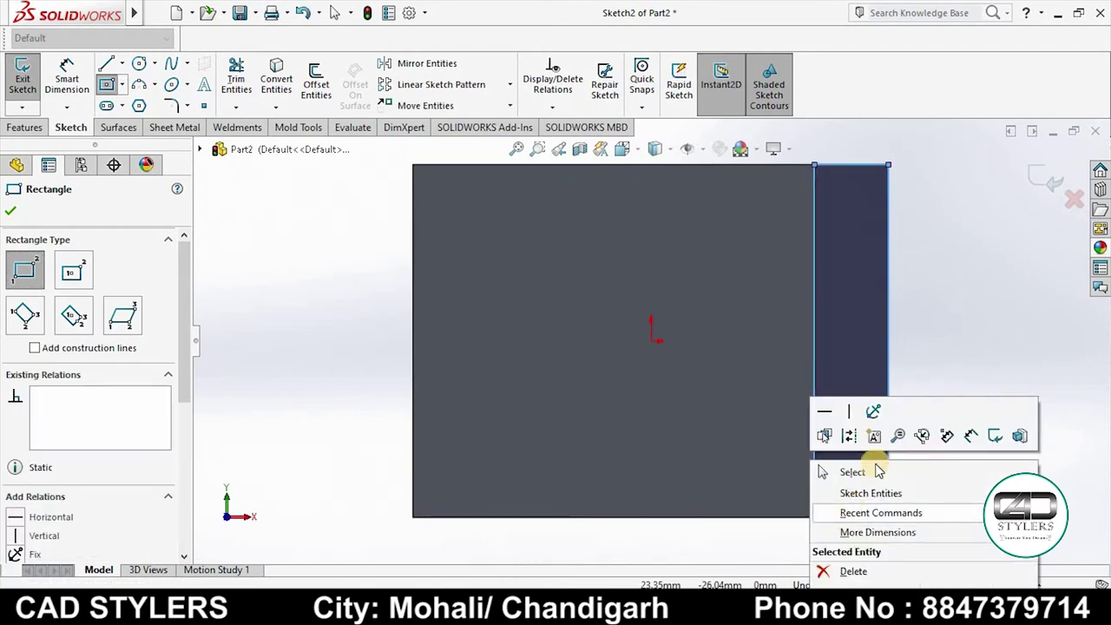
left_click(871, 467)
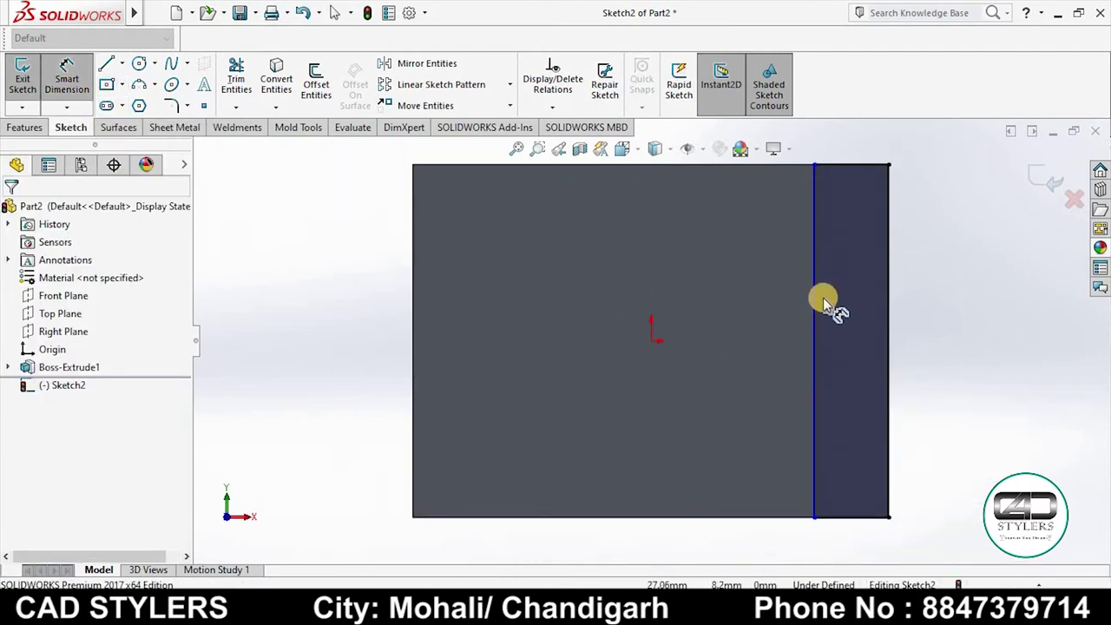
left_click(887, 307)
left_click(877, 313)
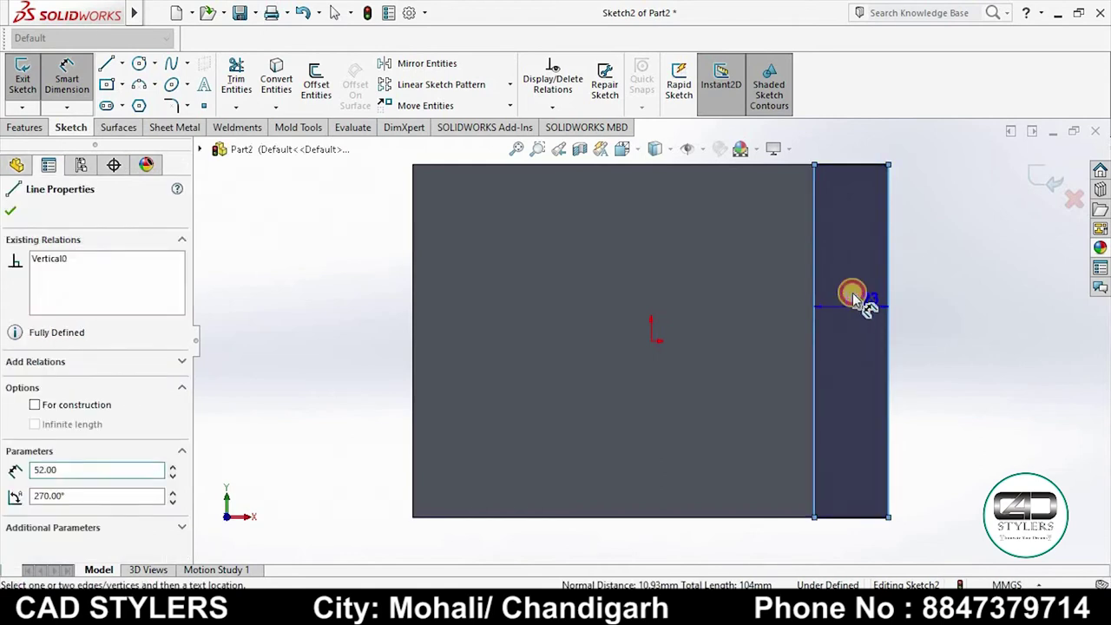
left_click(856, 297)
type("10")
key("Return")
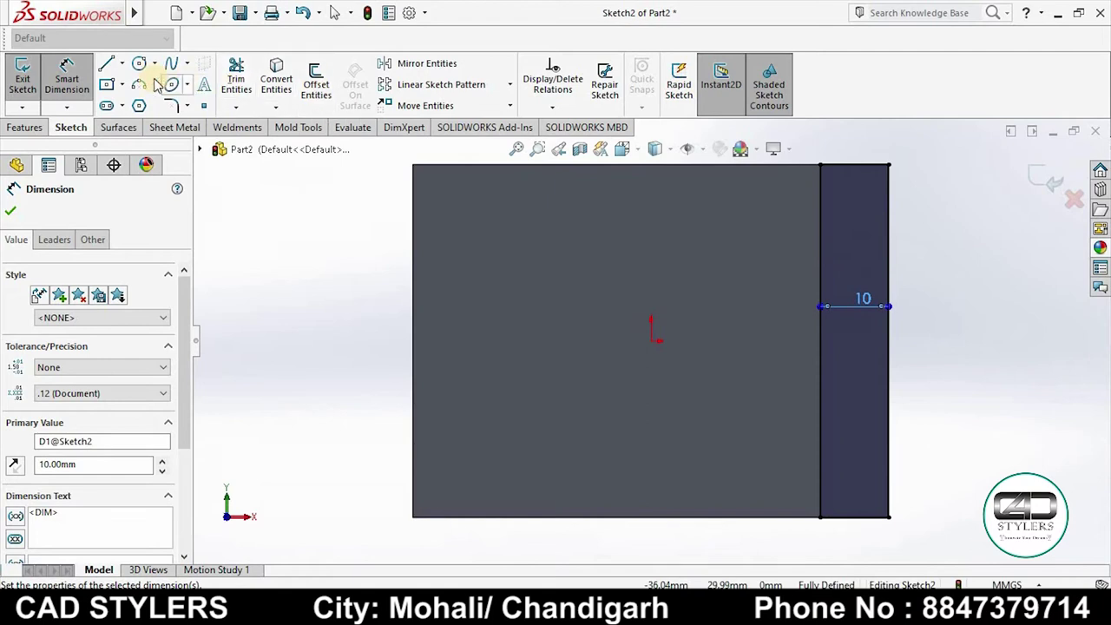
Draw a circle centred on the strip's inner edge and dimension it Ø32 mm
left_click(139, 64)
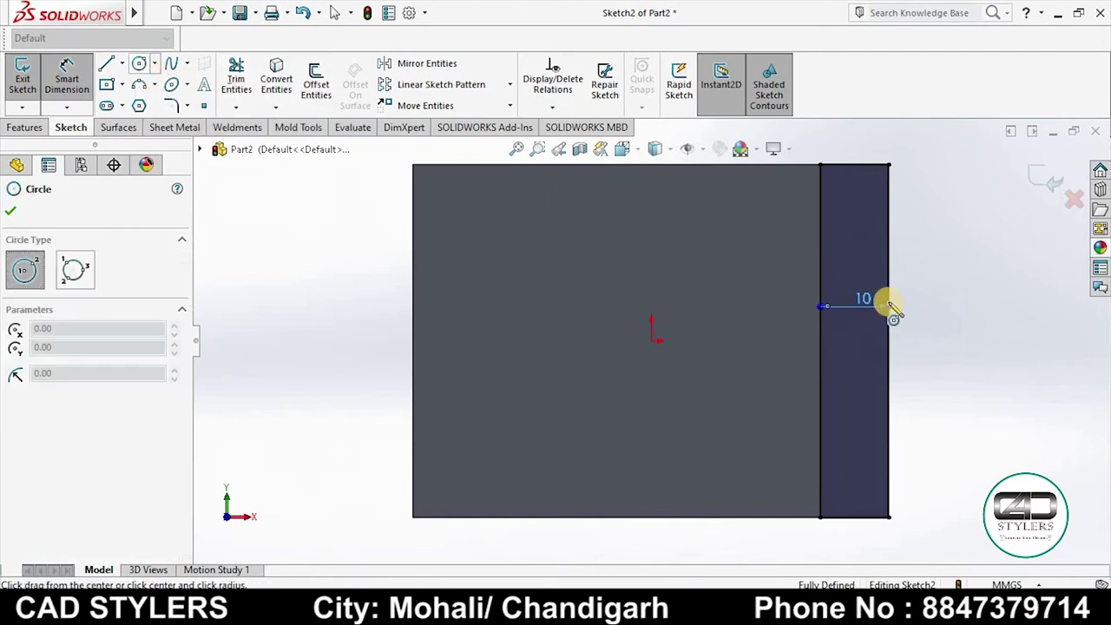
left_click(821, 341)
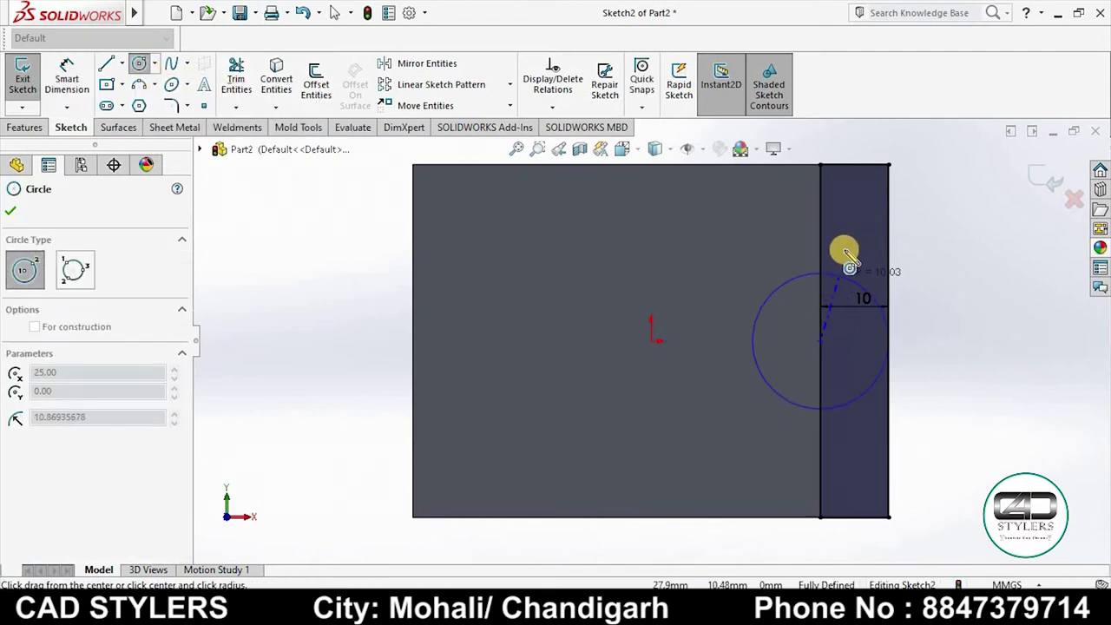
left_click(843, 248)
right_click(893, 264)
key("Escape")
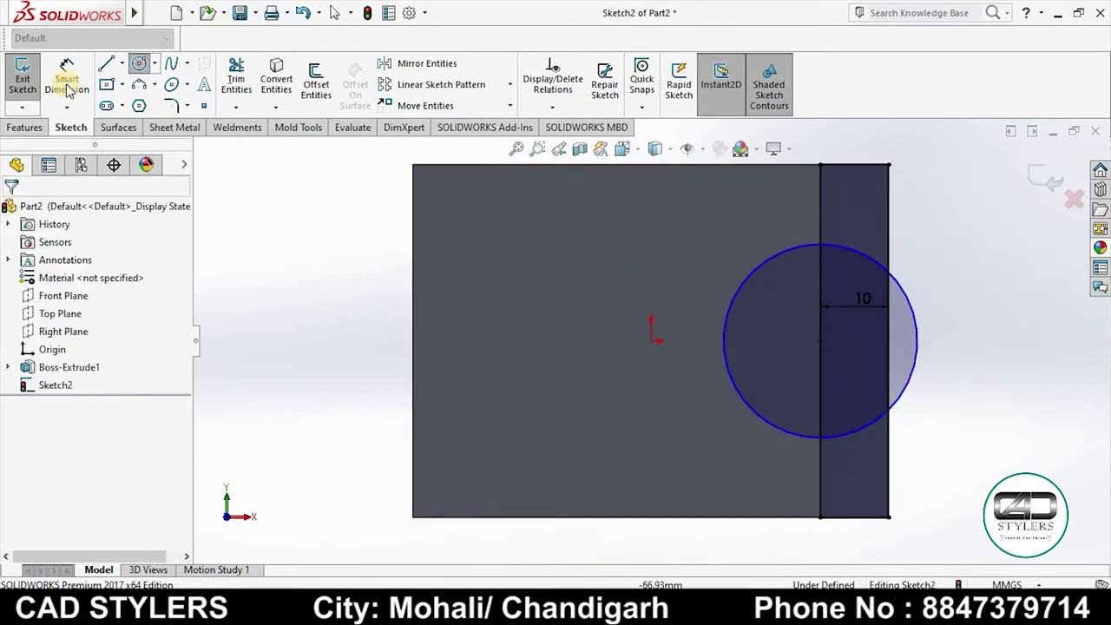
left_click(67, 78)
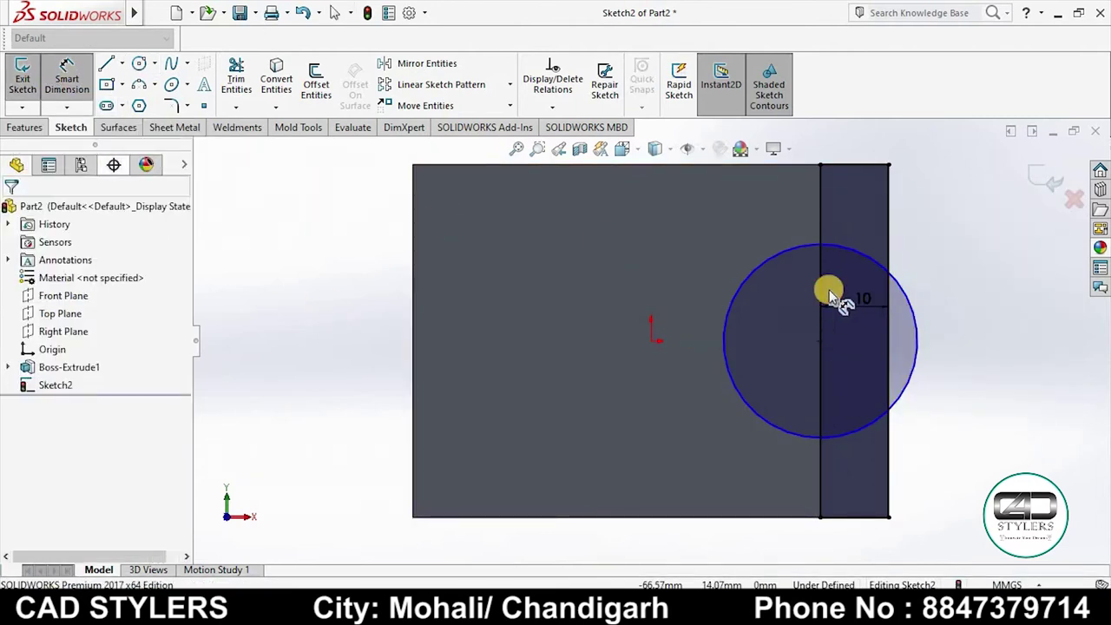
left_click(754, 273)
left_click(709, 251)
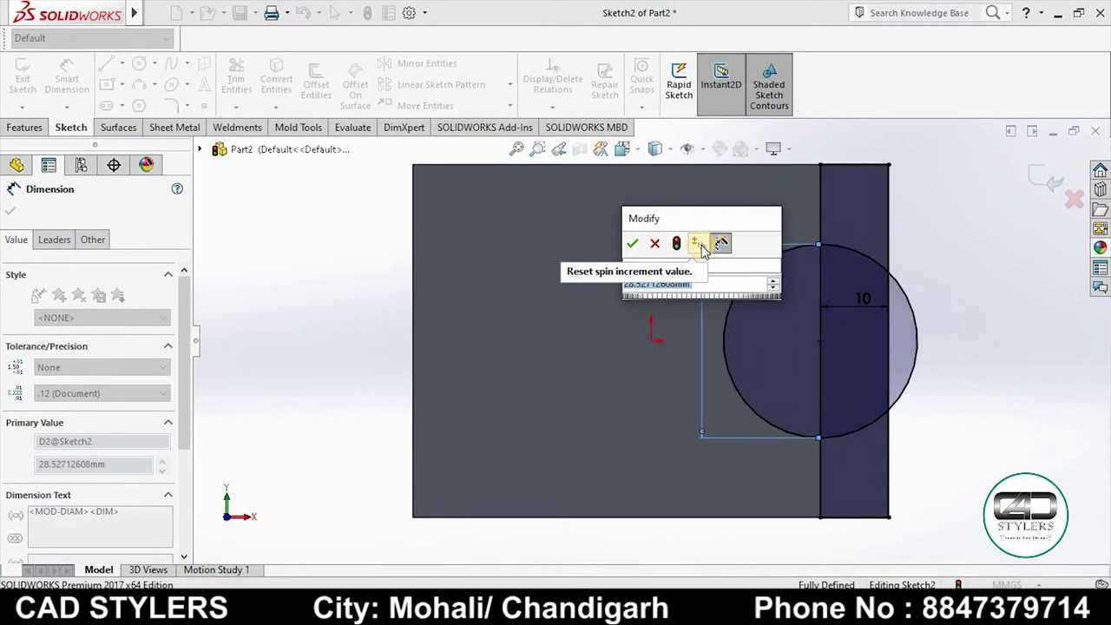
type("32")
key("Return")
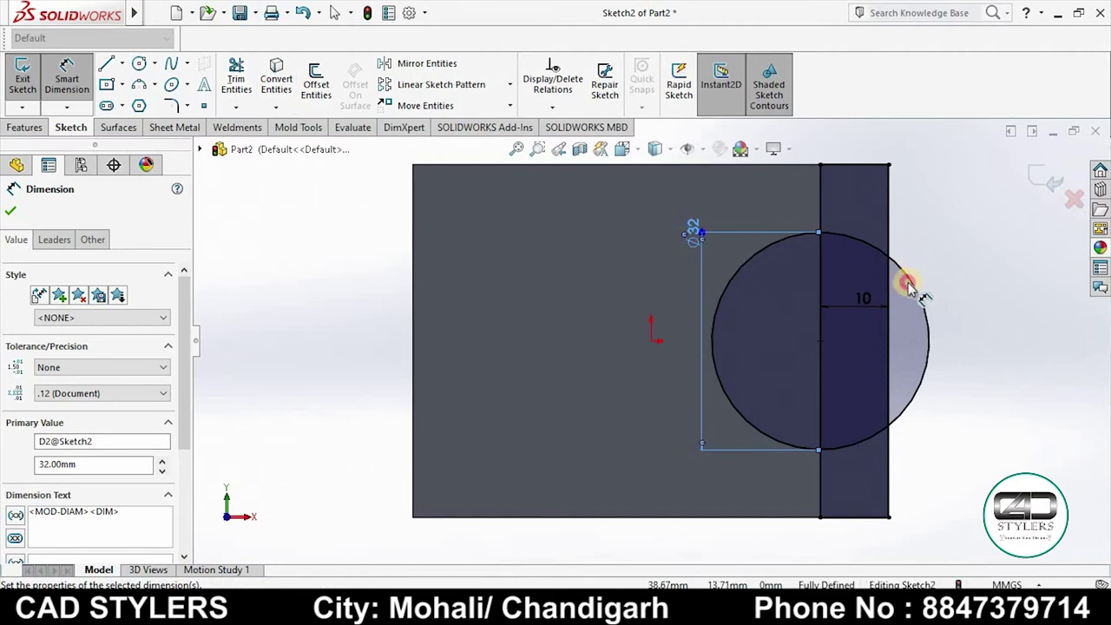
left_click(901, 317)
Power-trim the circle's right arc away, leaving a semicircle opening into the 10 mm strip
left_click(237, 79)
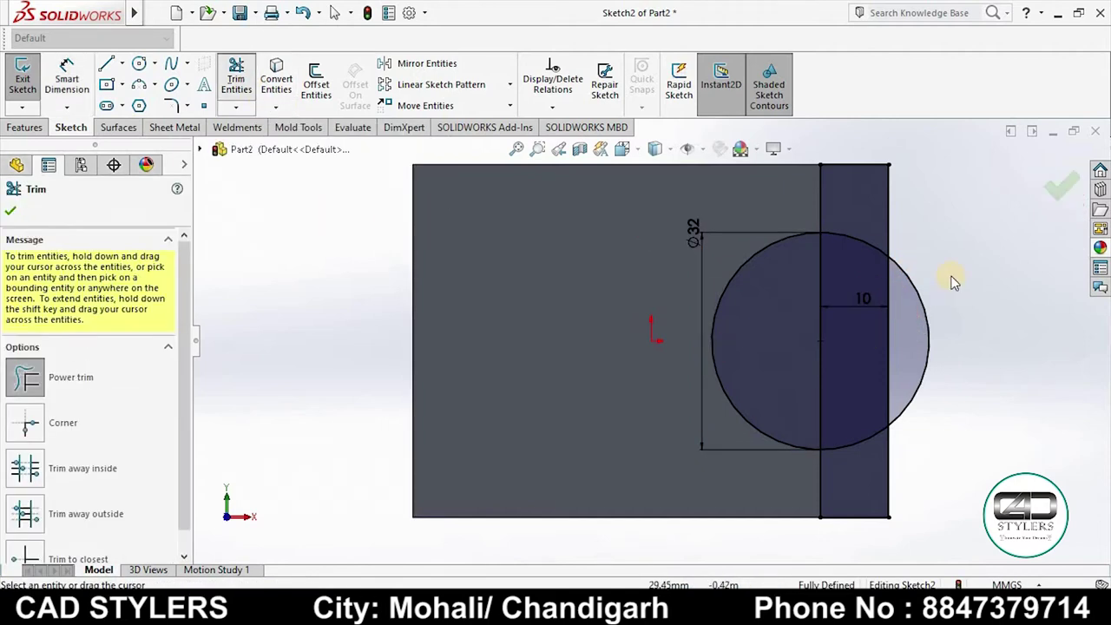
left_click(906, 298)
mouse_move(848, 203)
left_mouse_down()
mouse_move(833, 426)
mouse_move(840, 401)
mouse_move(808, 394)
left_mouse_up()
middle_click_drag(801, 400, 894, 247)
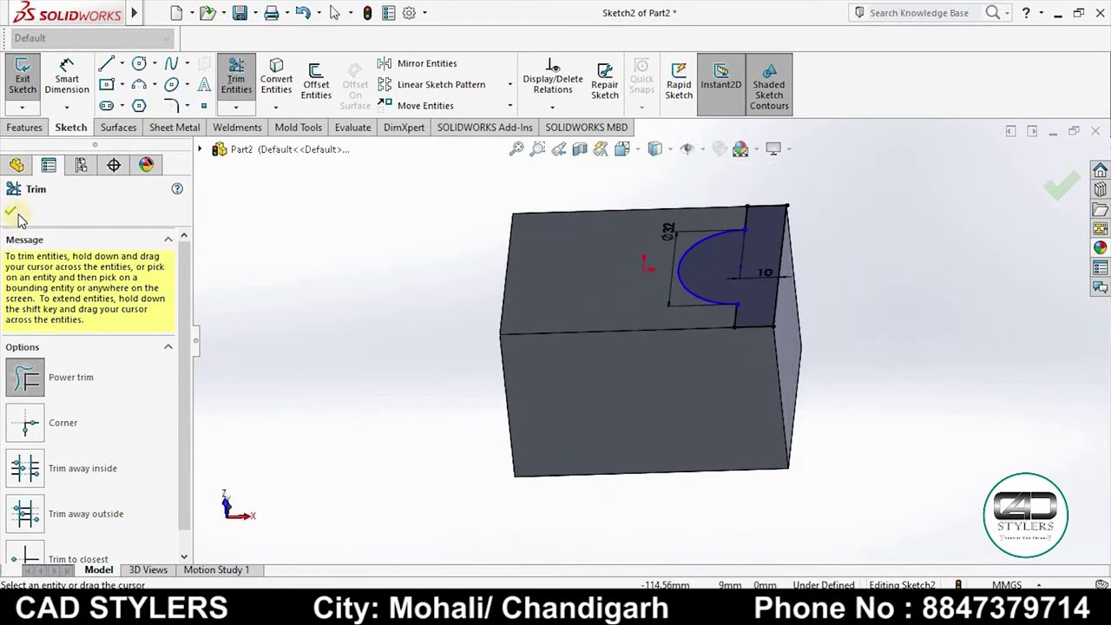
left_click(19, 215)
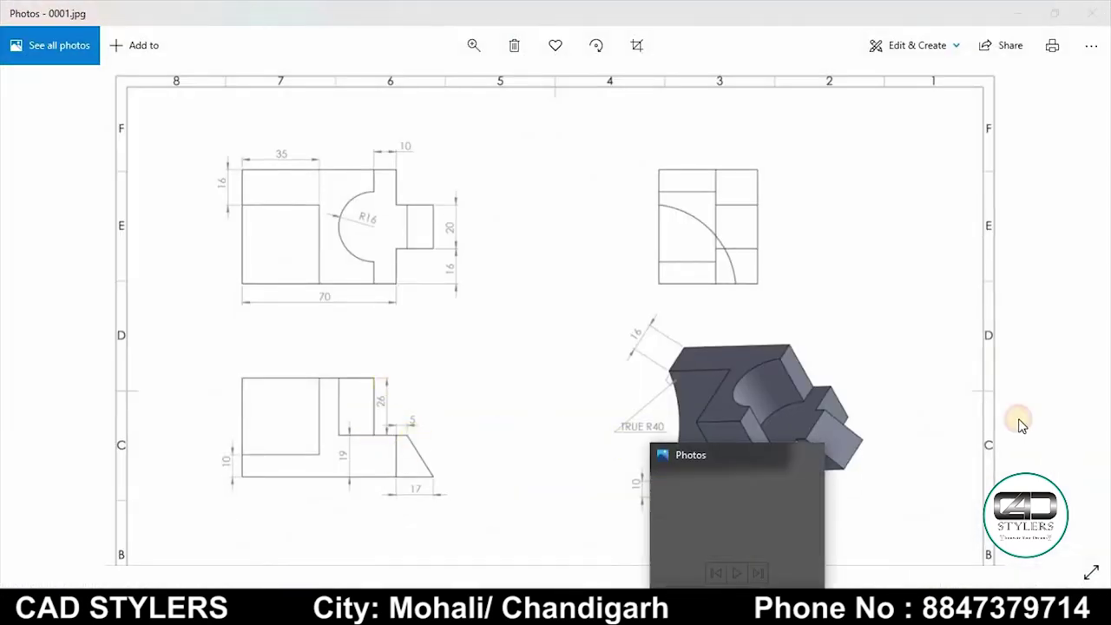
left_click(721, 612)
left_click(77, 391)
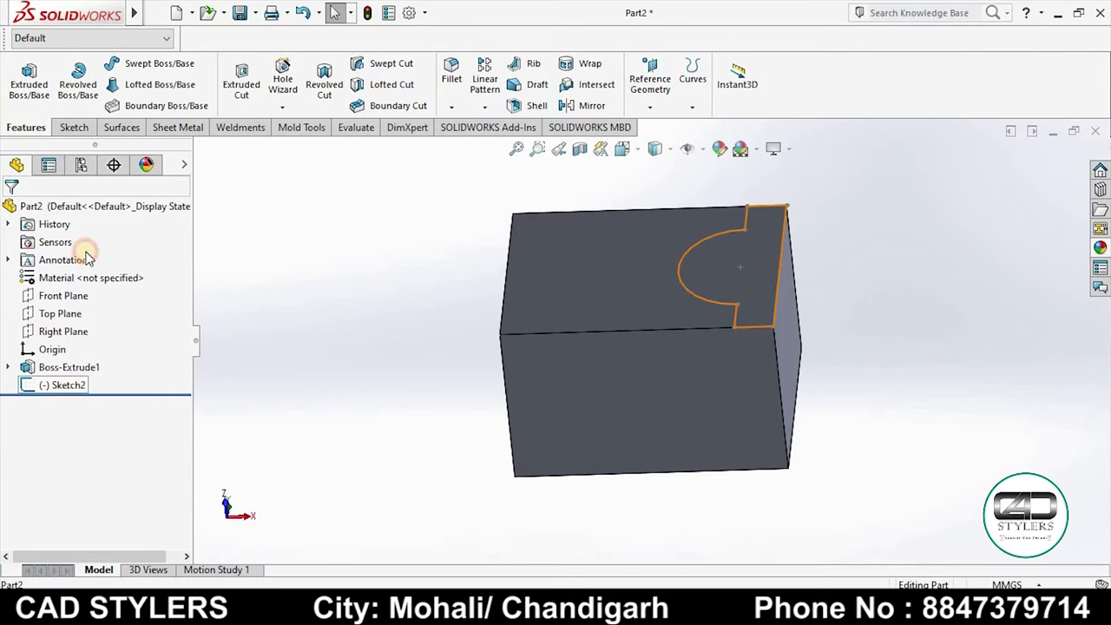
Extruded-cut Sketch2 blind 26 mm deep into the block and orbit to inspect the notch
left_click(246, 84)
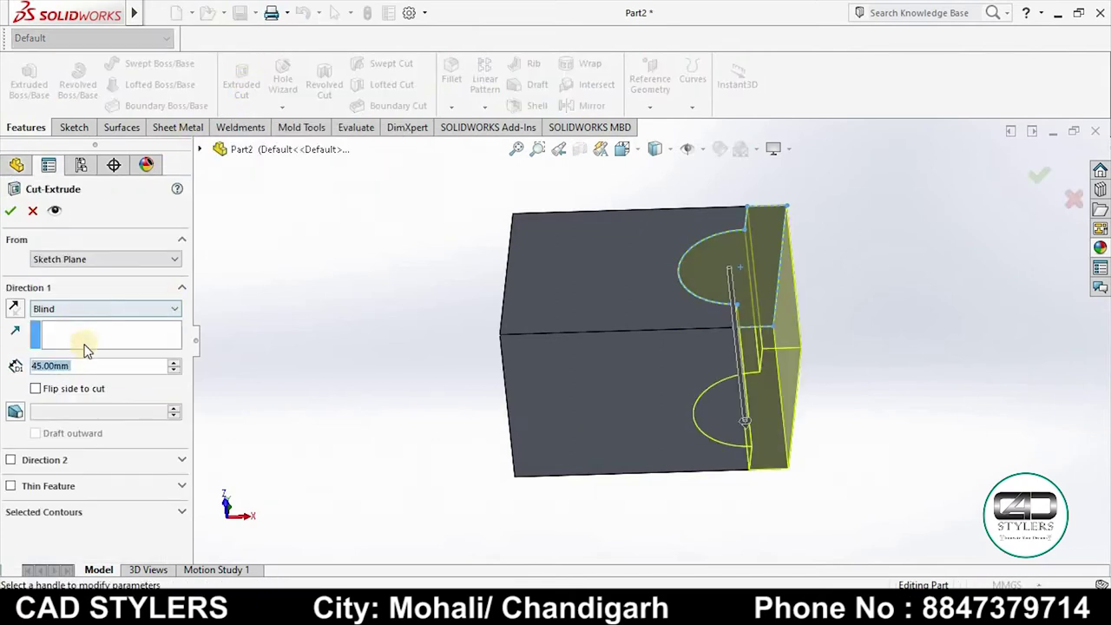
type("26")
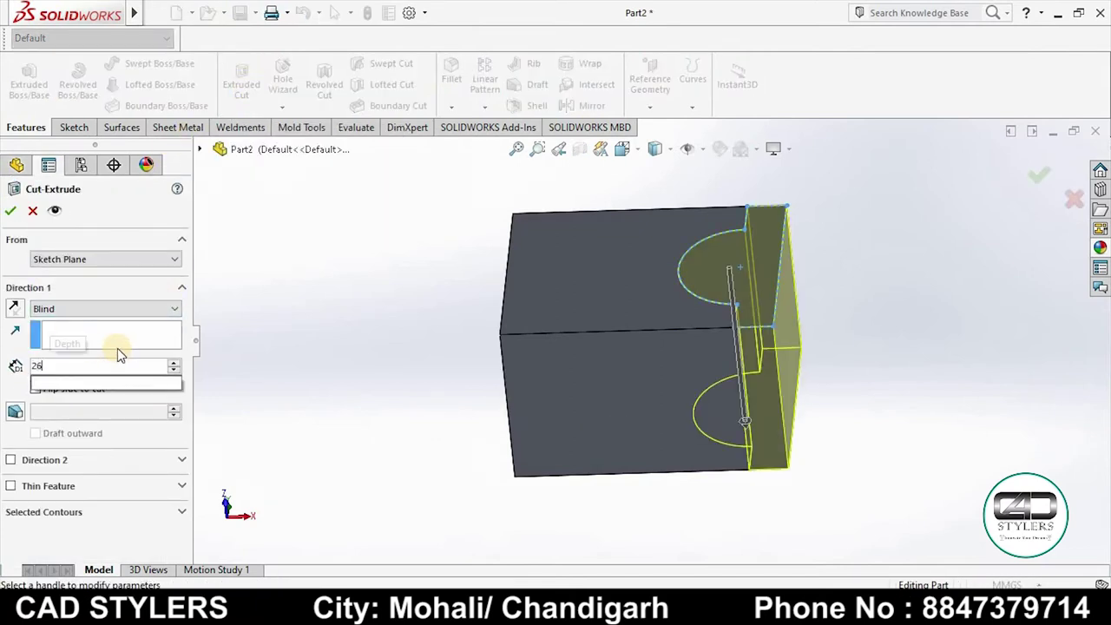
key("Return")
left_click(10, 211)
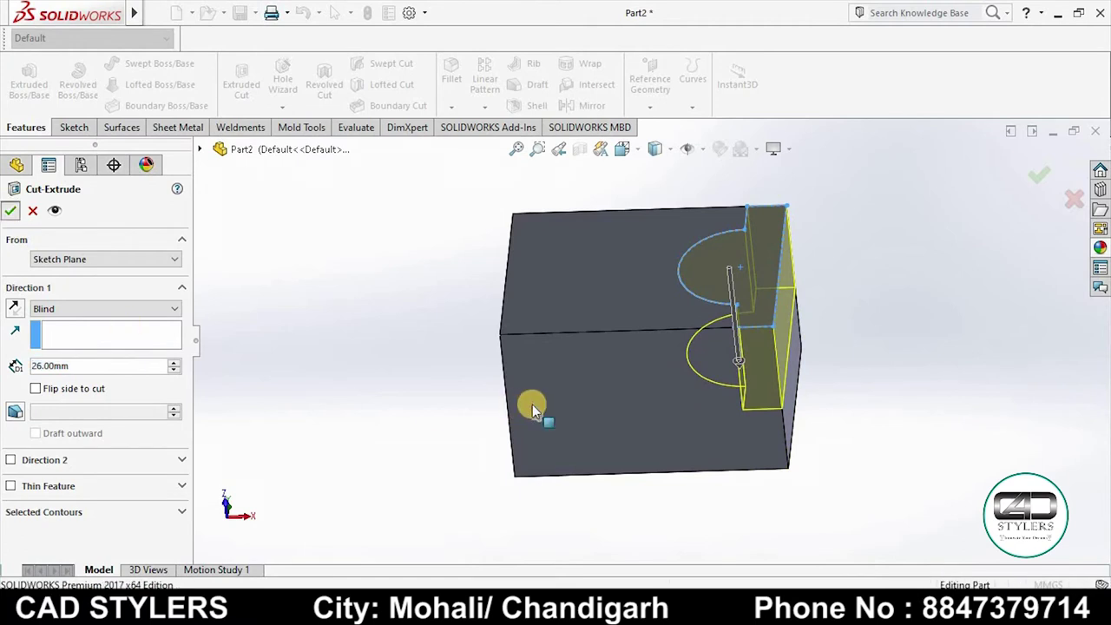
mouse_move(528, 402)
middle_mouse_down()
mouse_move(346, 408)
mouse_move(441, 419)
mouse_move(518, 459)
mouse_move(418, 476)
mouse_move(491, 442)
mouse_move(457, 389)
mouse_move(666, 367)
mouse_move(637, 367)
middle_mouse_up()
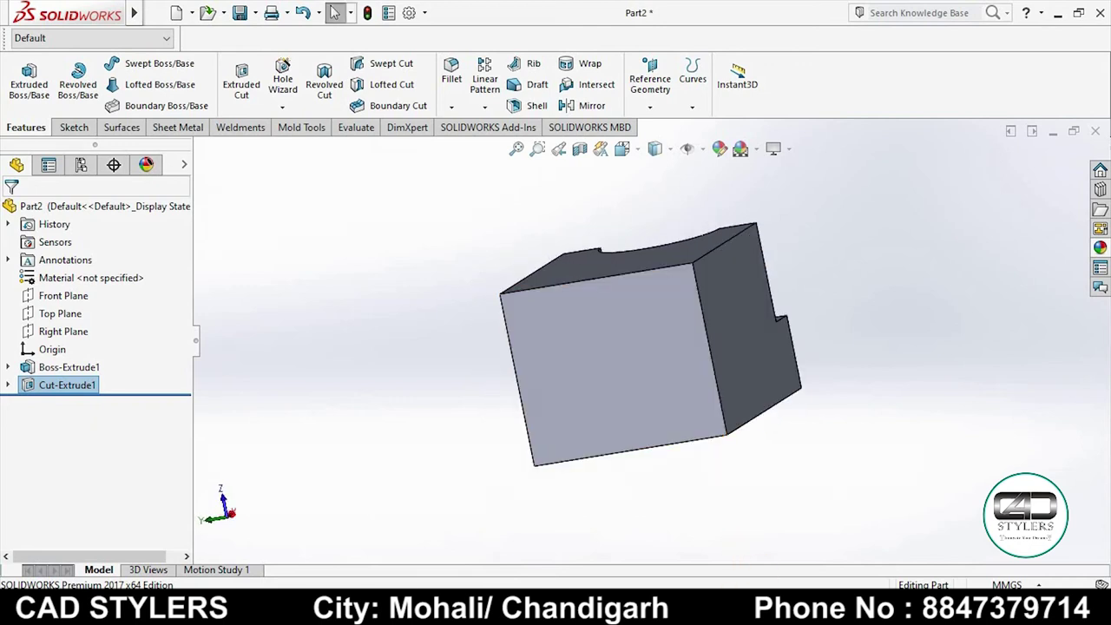
left_click(752, 541)
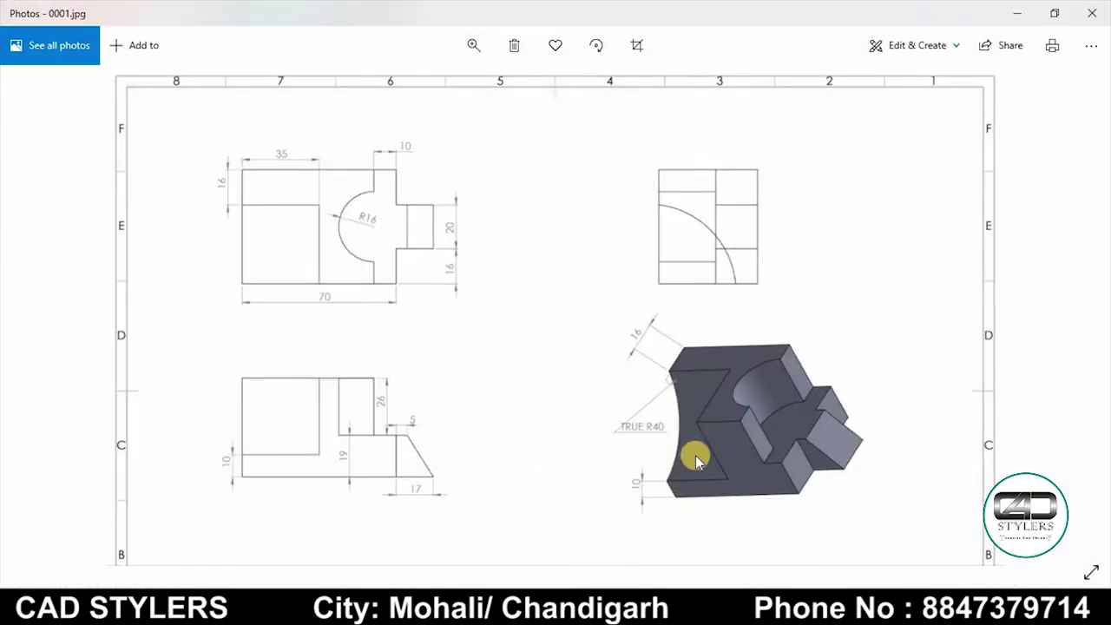
double_click(643, 442)
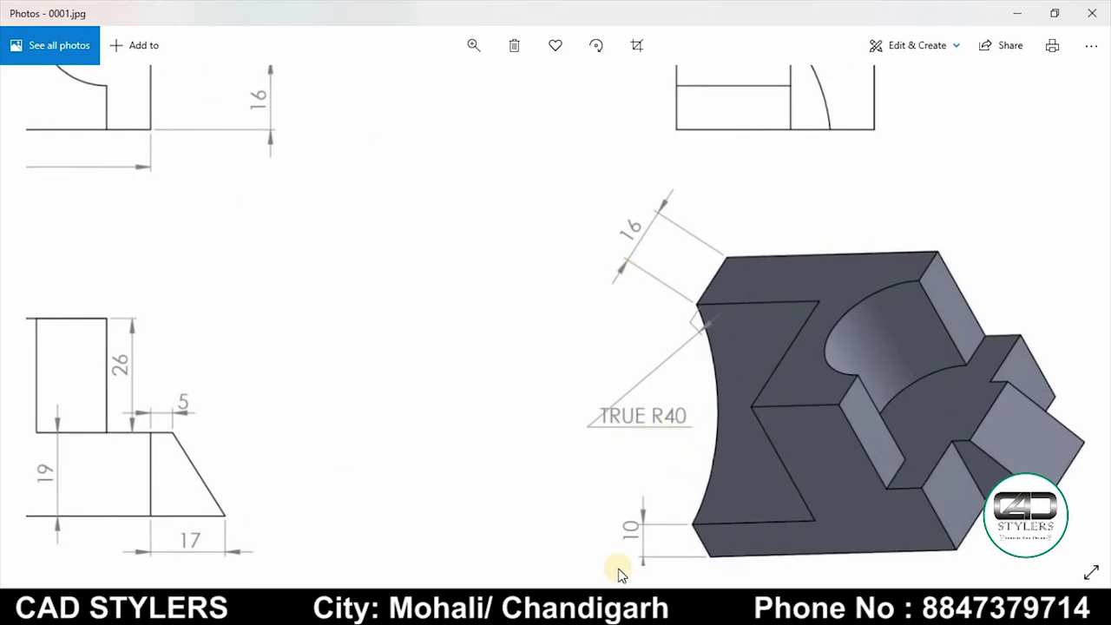
left_click(721, 586)
left_click(629, 401)
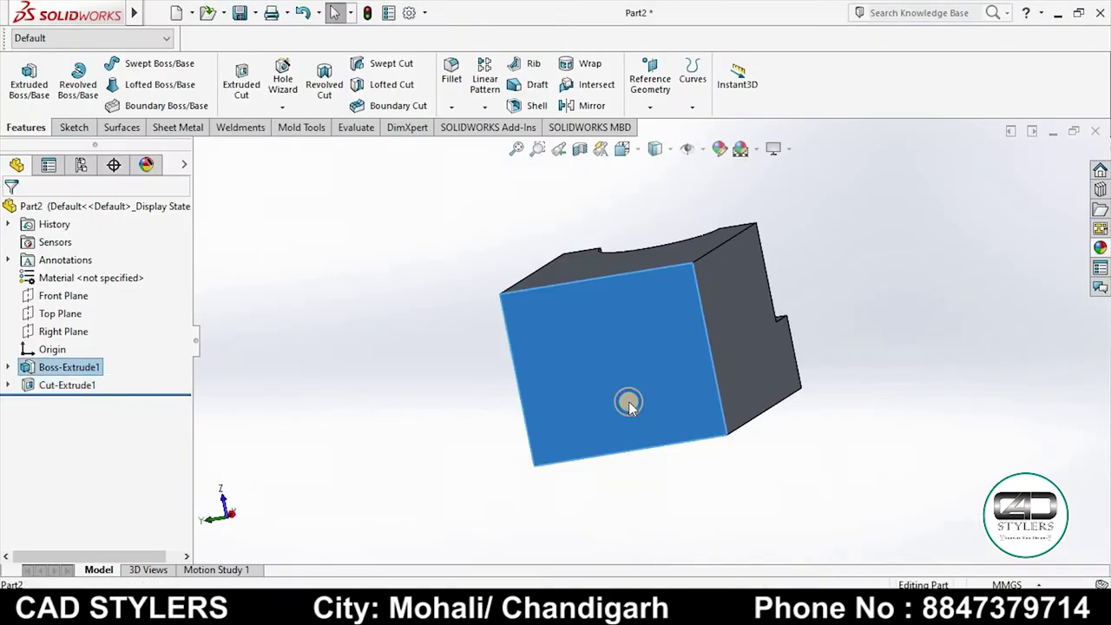
right_click(629, 401)
left_click(669, 233)
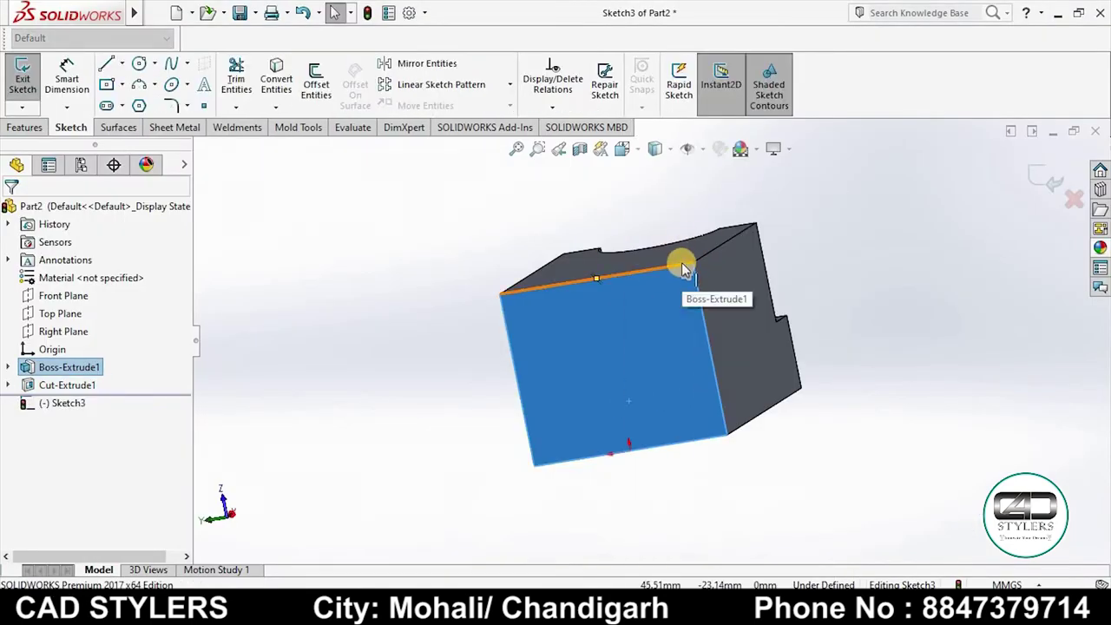
key("space")
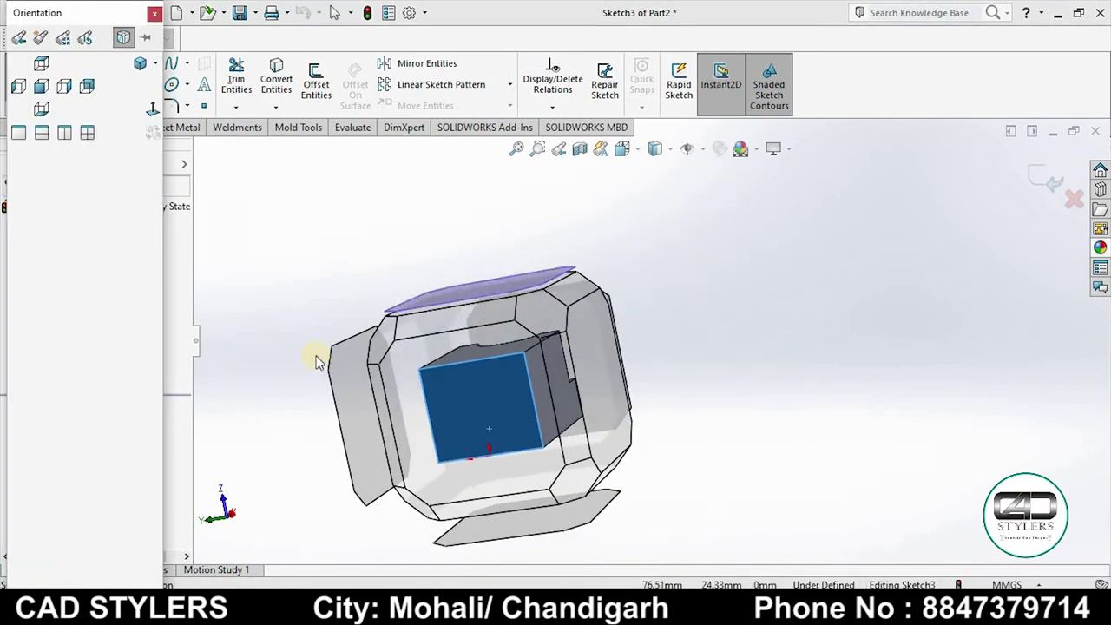
left_click(469, 415)
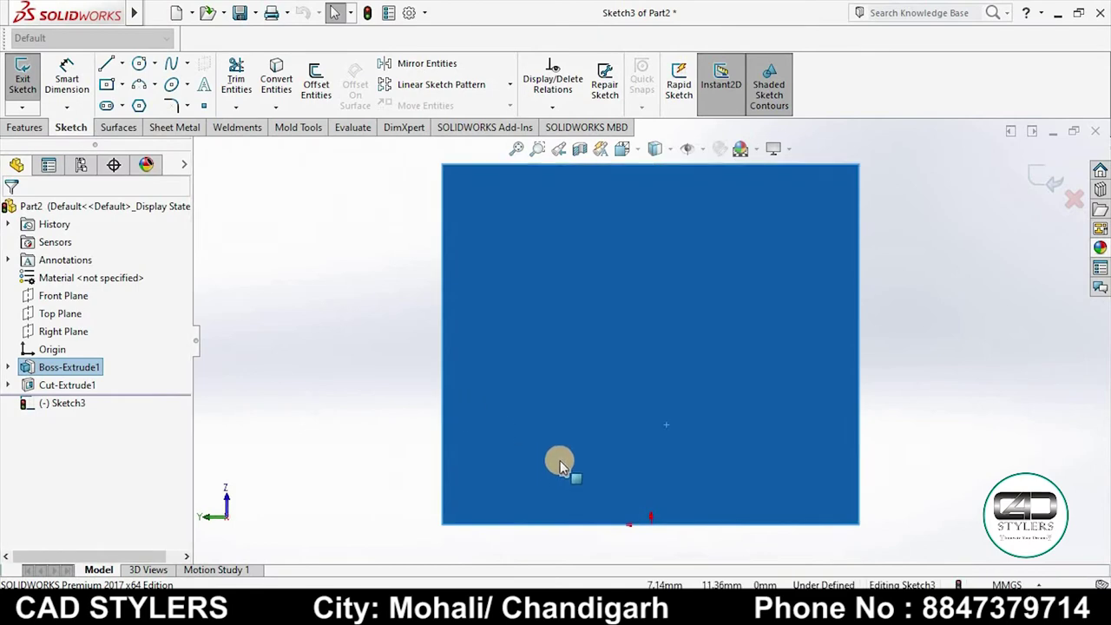
mouse_move(853, 350)
middle_mouse_down()
mouse_move(799, 449)
mouse_move(824, 401)
middle_mouse_up()
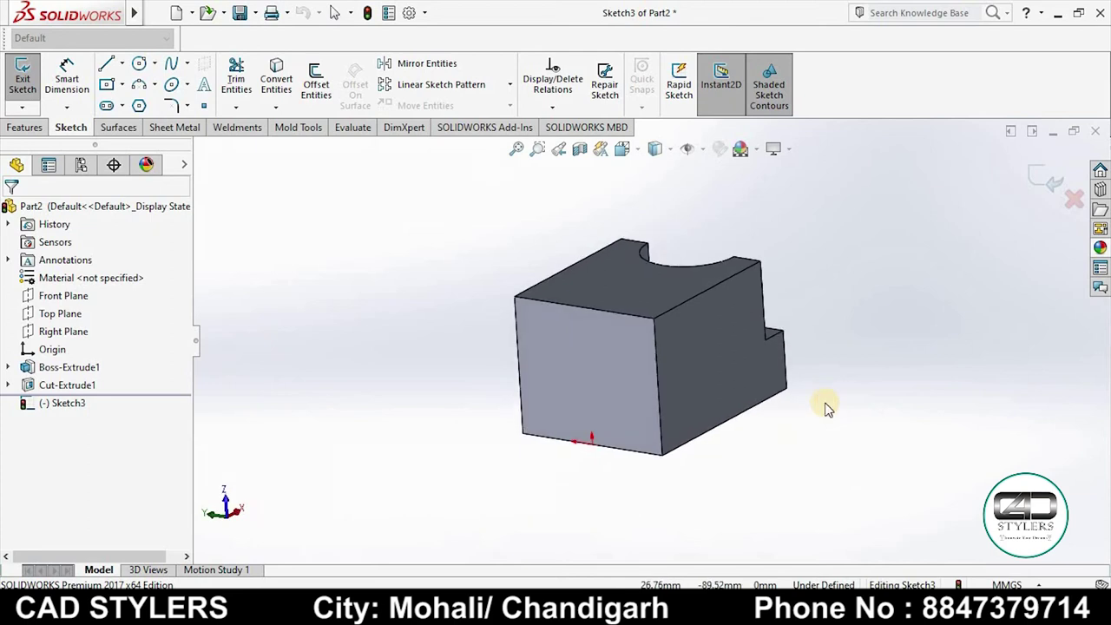
Draw a line from the side face's top corner along the top edge, dimensioned 16 mm
left_click(106, 64)
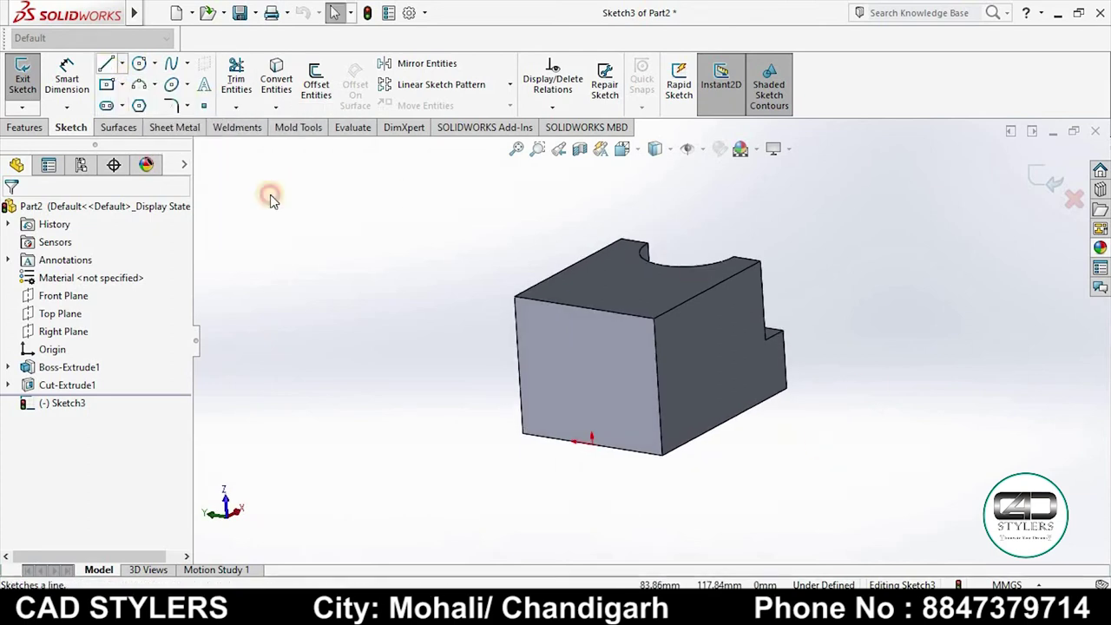
left_click(514, 298)
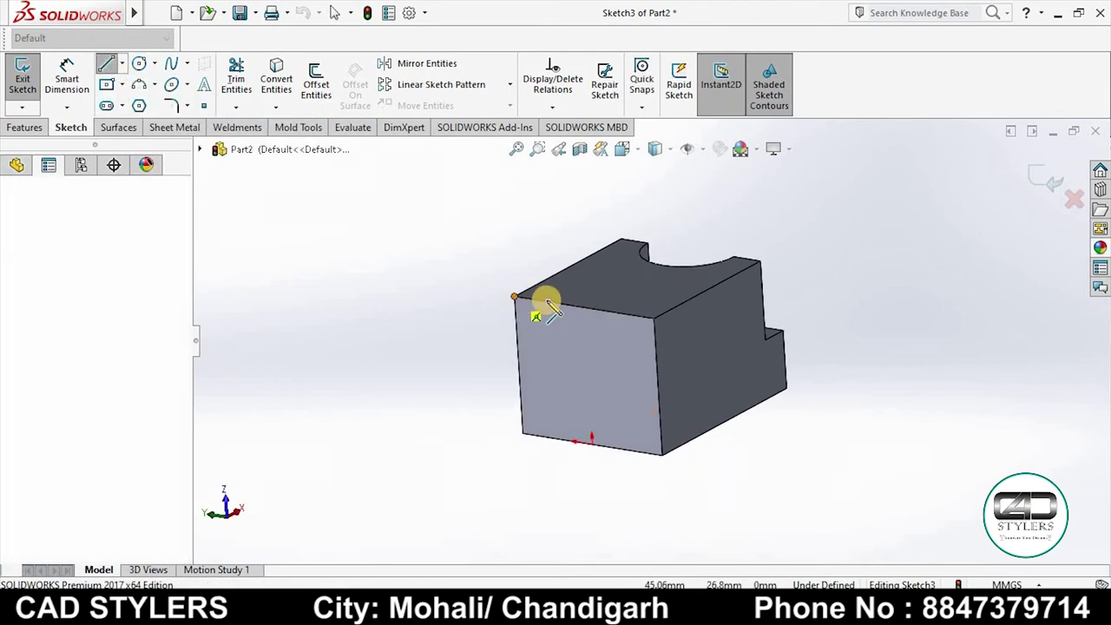
right_click(552, 302)
left_click(603, 317)
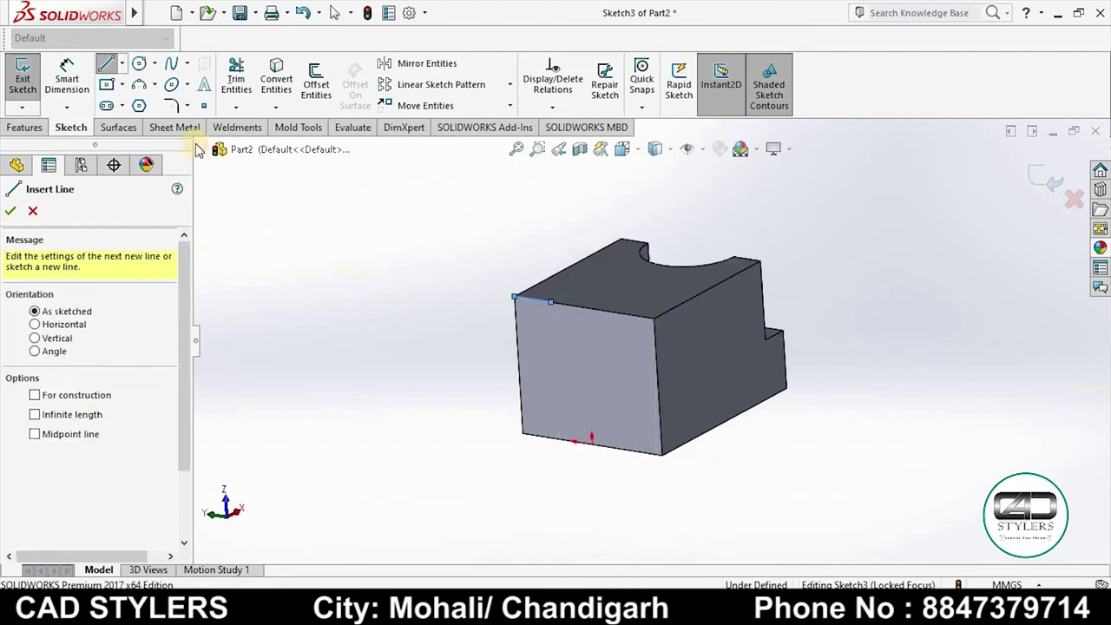
left_click(540, 296)
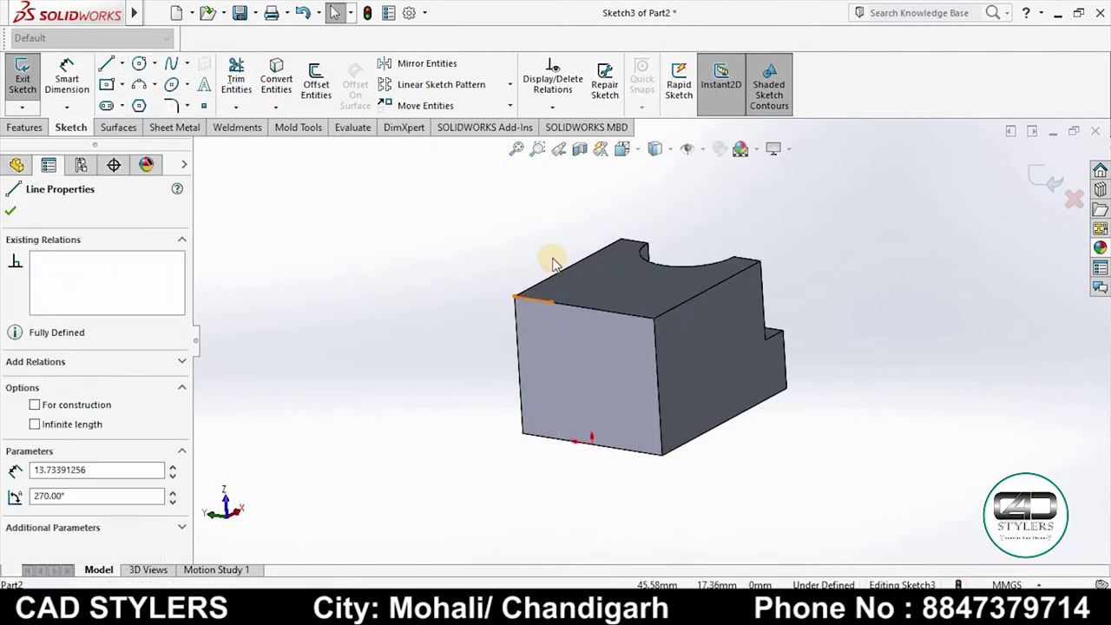
left_click(67, 79)
left_click(532, 300)
left_click(532, 258)
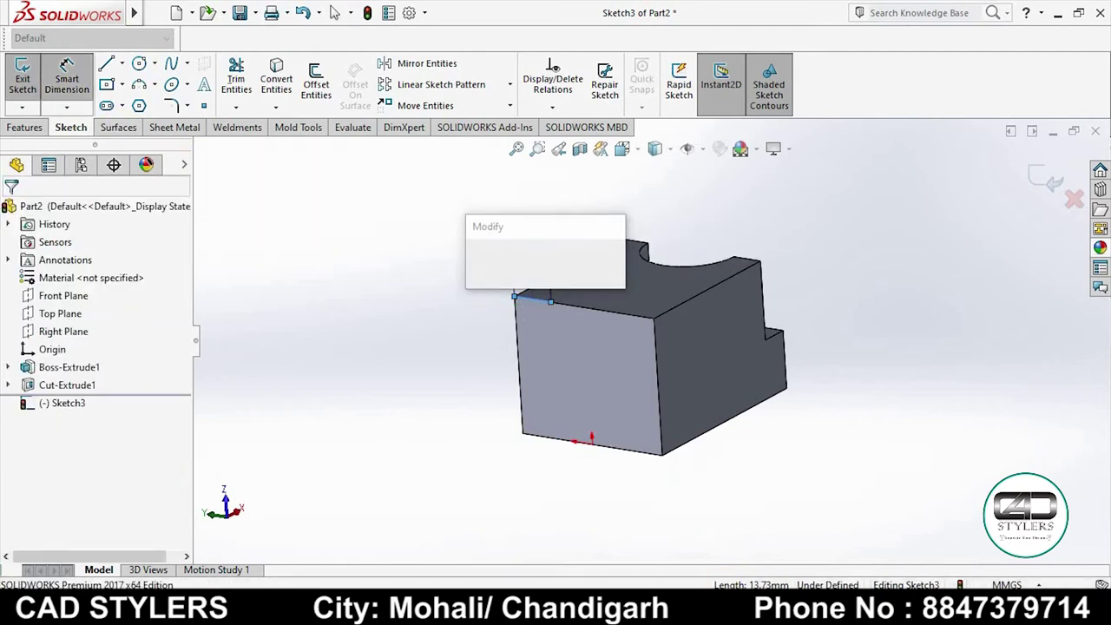
key("alt+Tab")
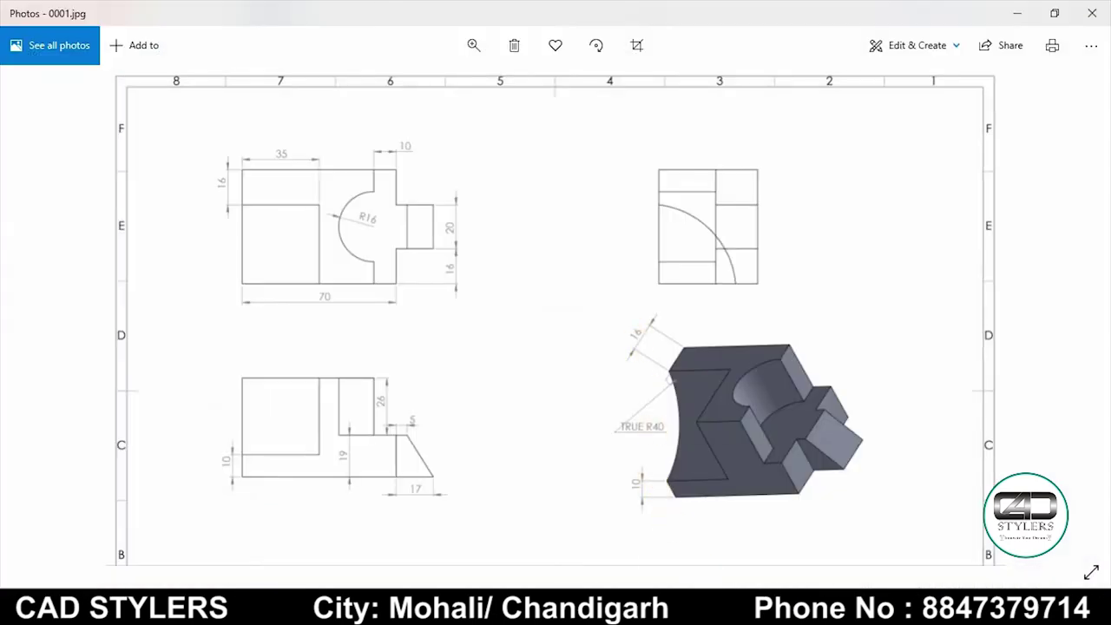
key("alt+Tab")
double_click(497, 301)
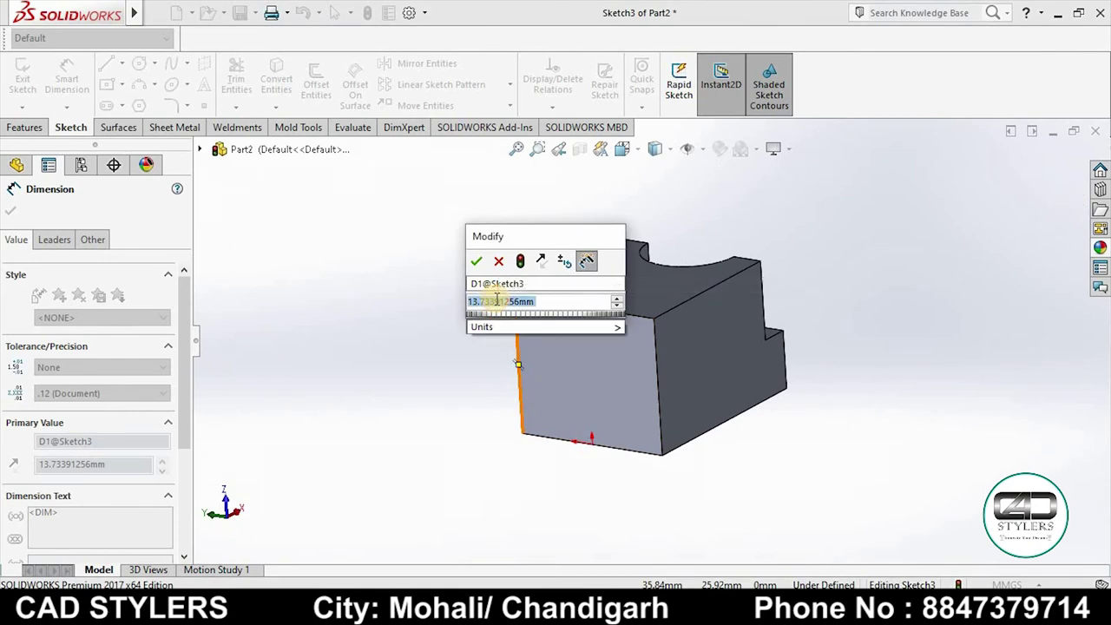
type("16")
key("Return")
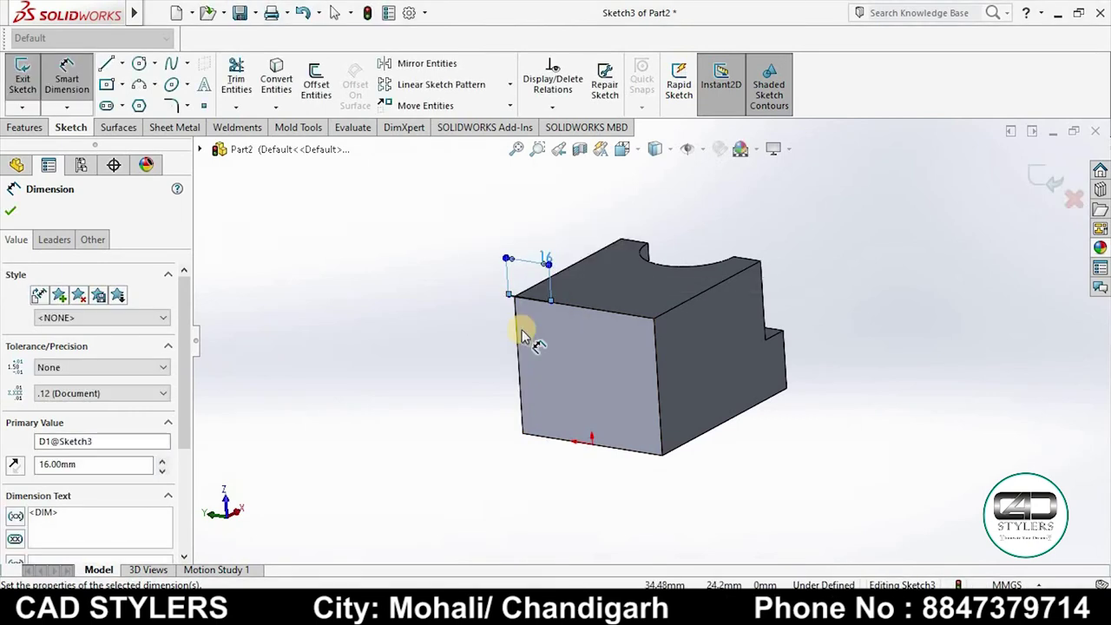
Draw a line up the face's vertical edge from the bottom corner, dimensioned 10 mm
left_click(106, 63)
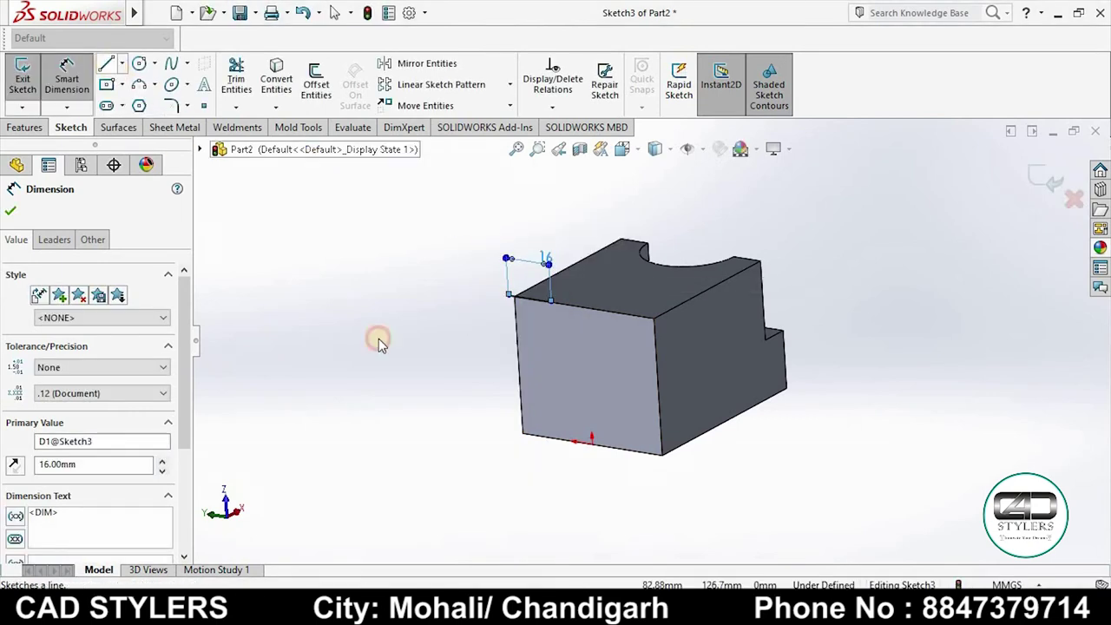
left_click(663, 456)
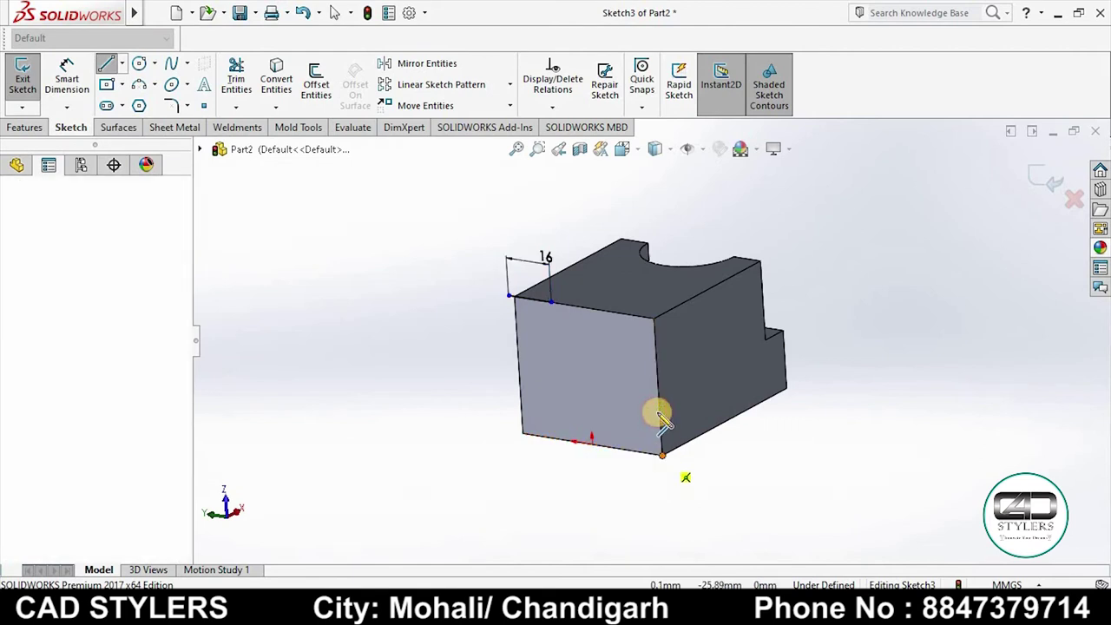
left_click(660, 414)
right_click(669, 406)
left_click(682, 422)
left_click(69, 94)
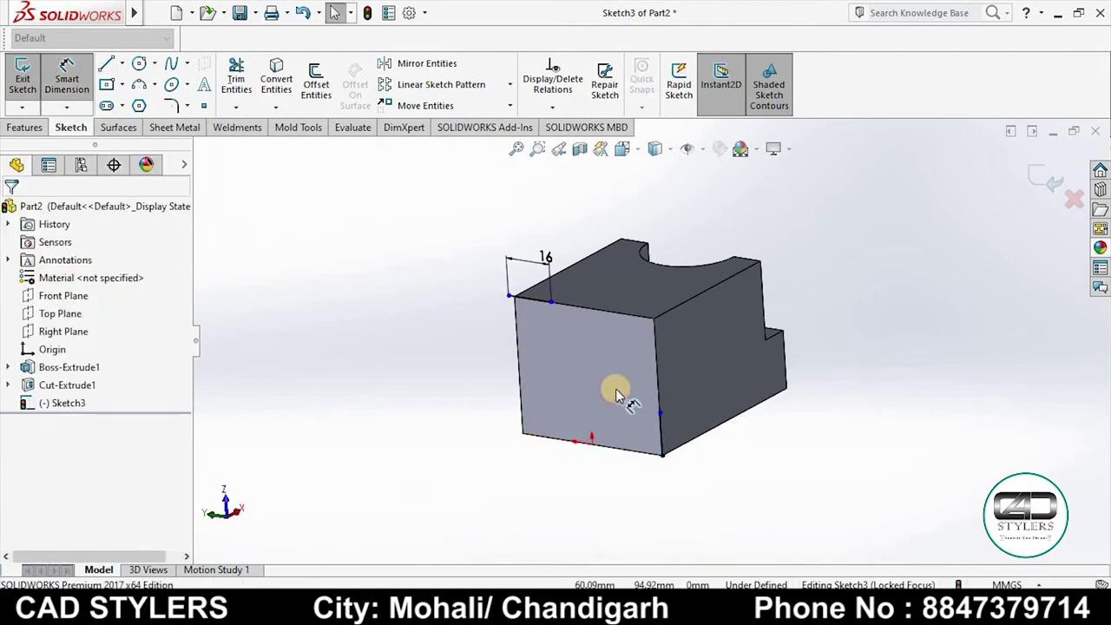
left_click(660, 434)
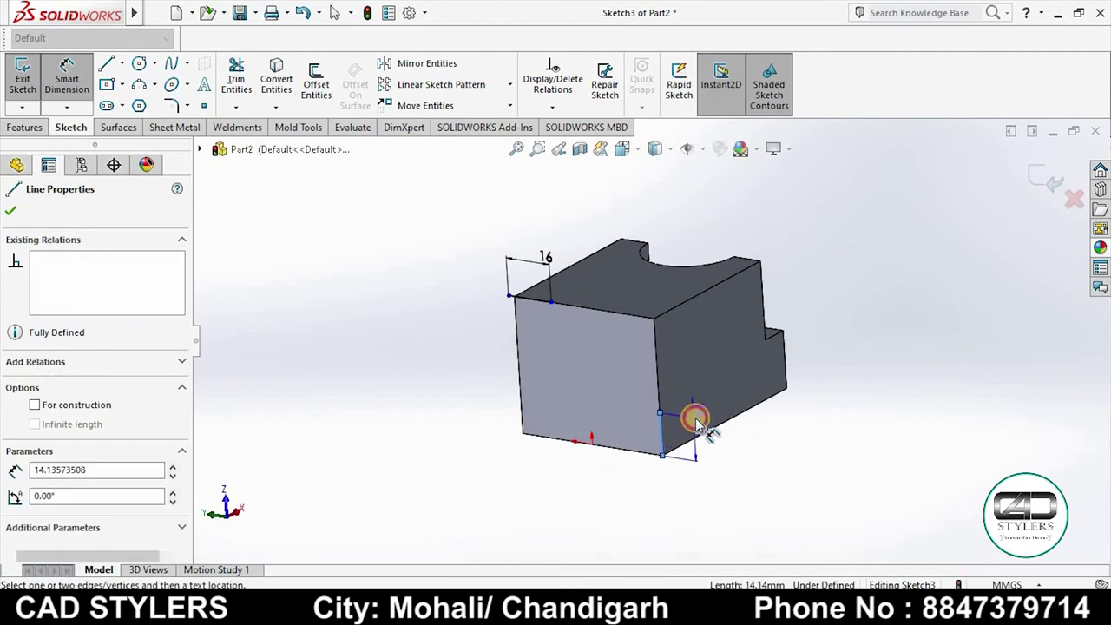
left_click(695, 424)
type("10")
key("Return")
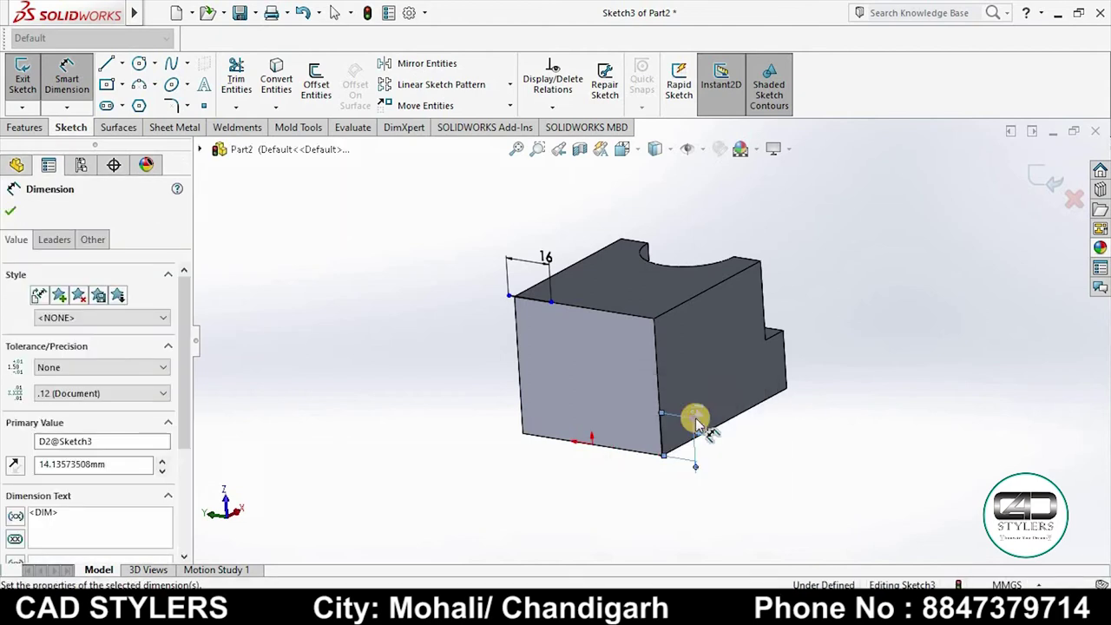
middle_click_drag(775, 439, 701, 477)
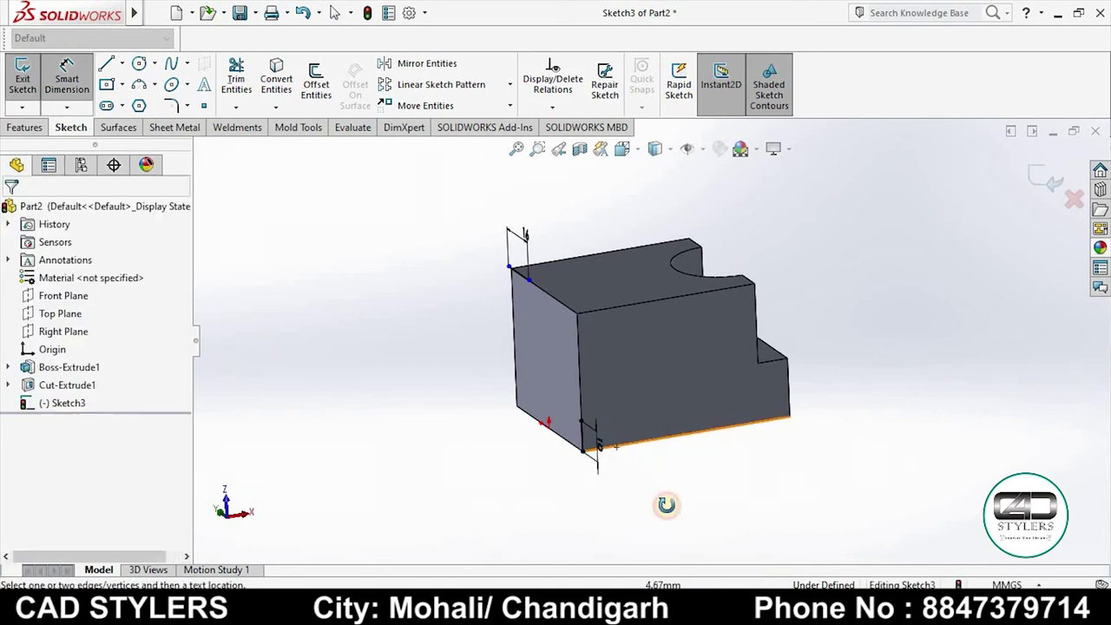
middle_click_drag(599, 446, 489, 397)
Draw a three-point arc joining the 16 mm line's end to the 10 mm line's top
left_click(140, 85)
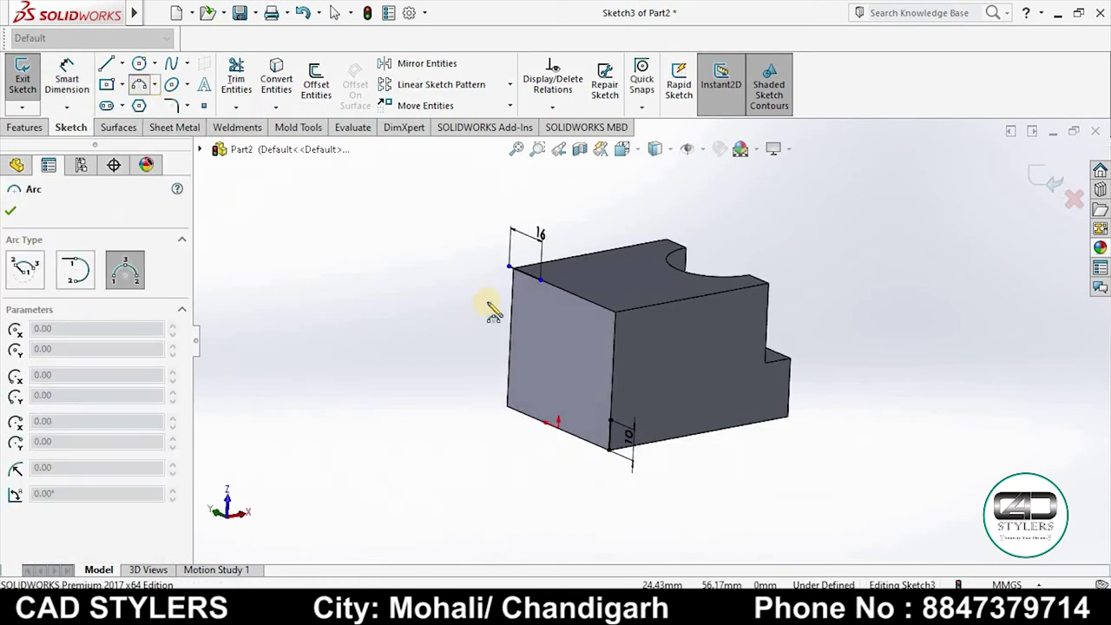
left_click_drag(543, 282, 615, 408)
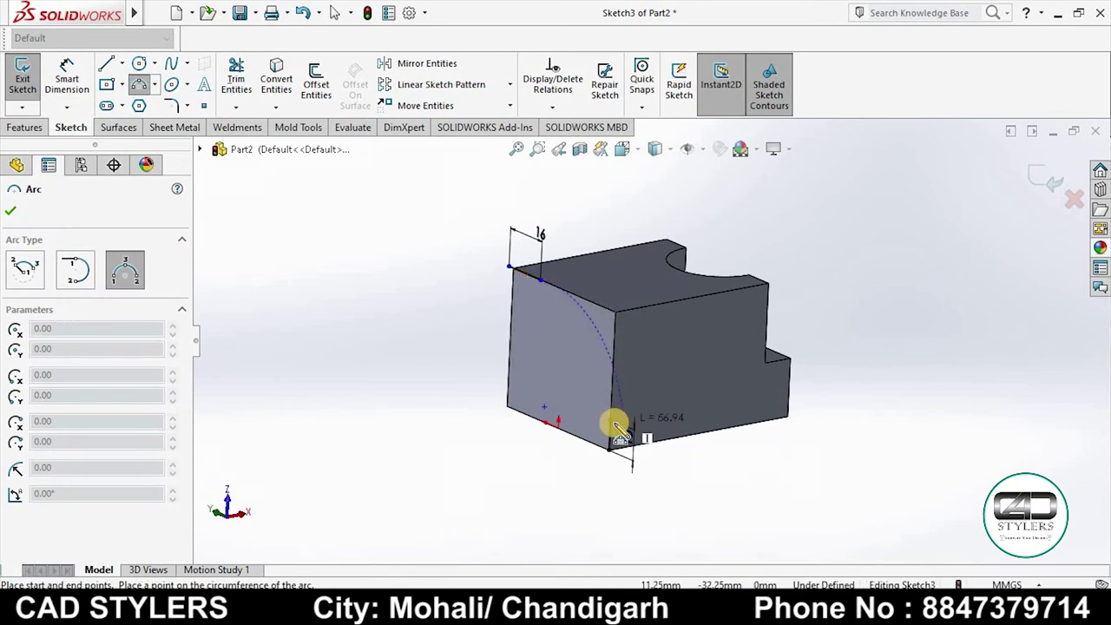
left_click(552, 356)
right_click(555, 349)
left_click(580, 368)
mouse_move(580, 367)
middle_mouse_down()
mouse_move(694, 397)
mouse_move(732, 387)
mouse_move(734, 479)
middle_mouse_up()
Check the reference drawing, then dimension the arc's radius to 40 mm
key("alt+Tab")
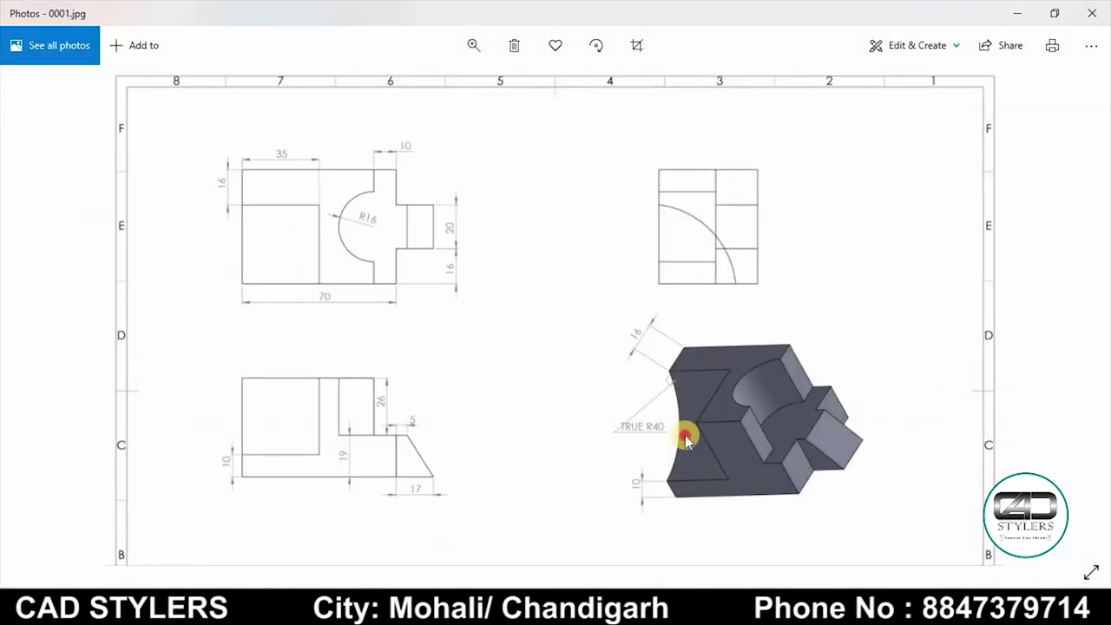
scroll(687, 464, "up", 3)
key("alt+Tab")
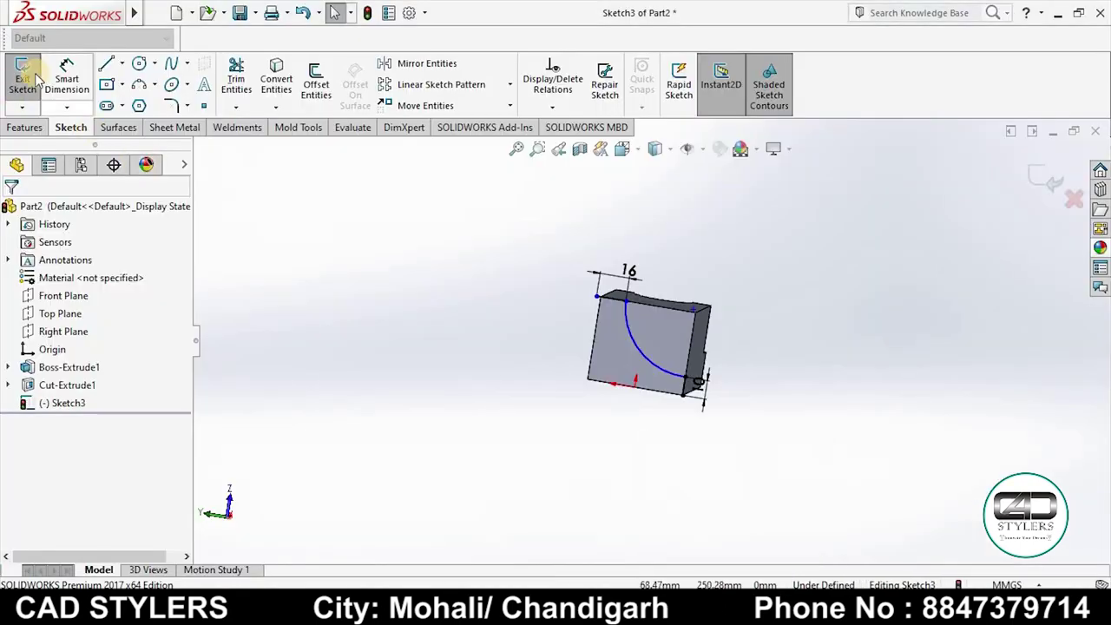
left_click(630, 360)
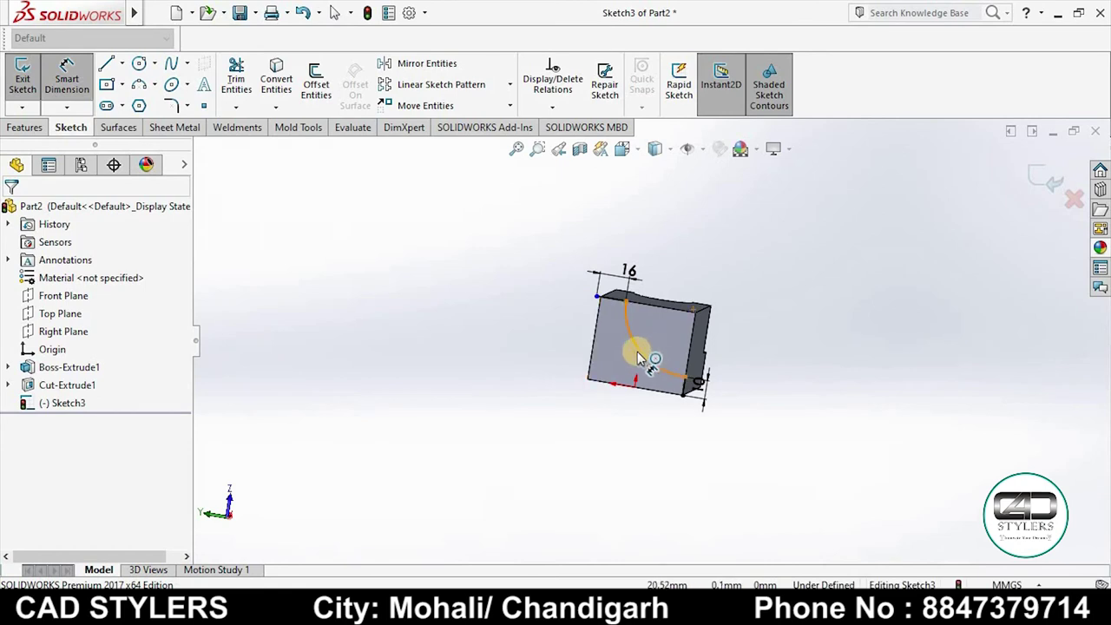
left_click(624, 369)
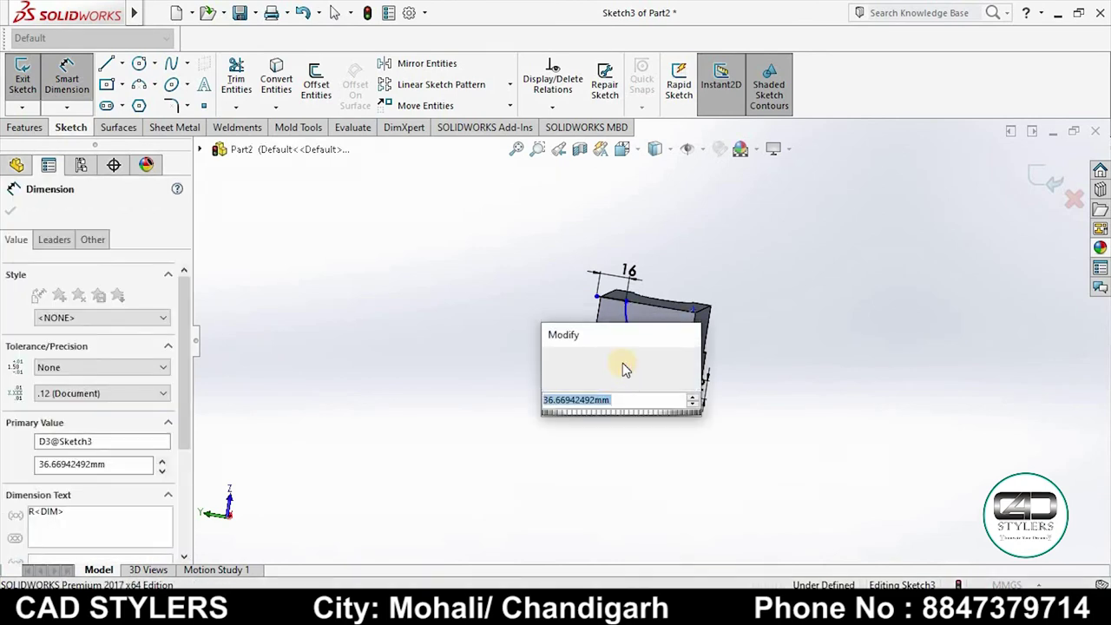
type("40")
key("Return")
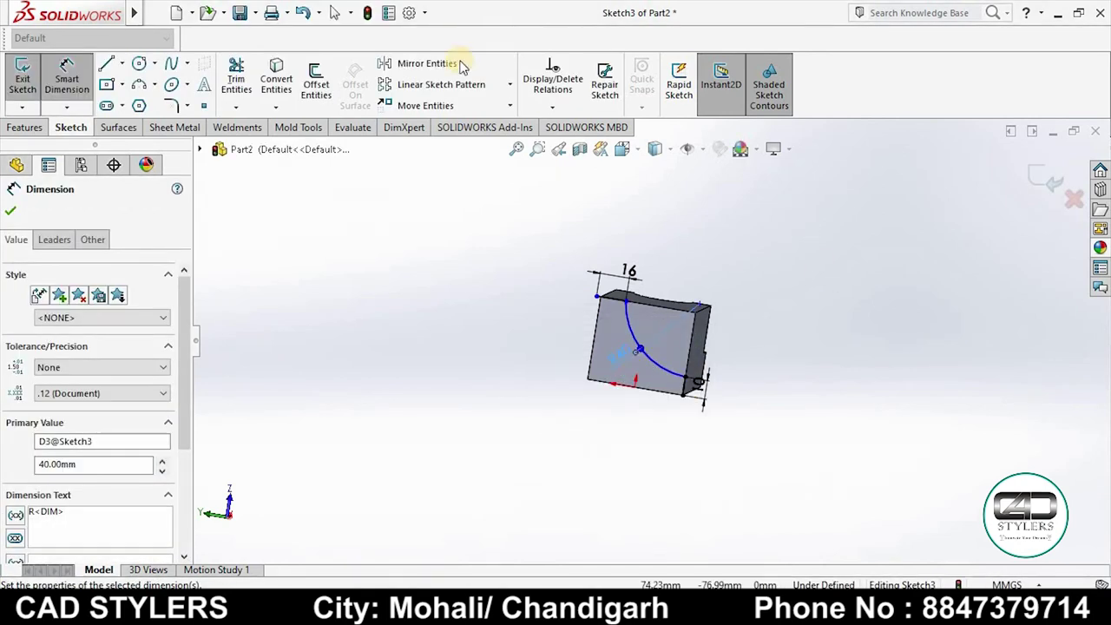
left_click(122, 64)
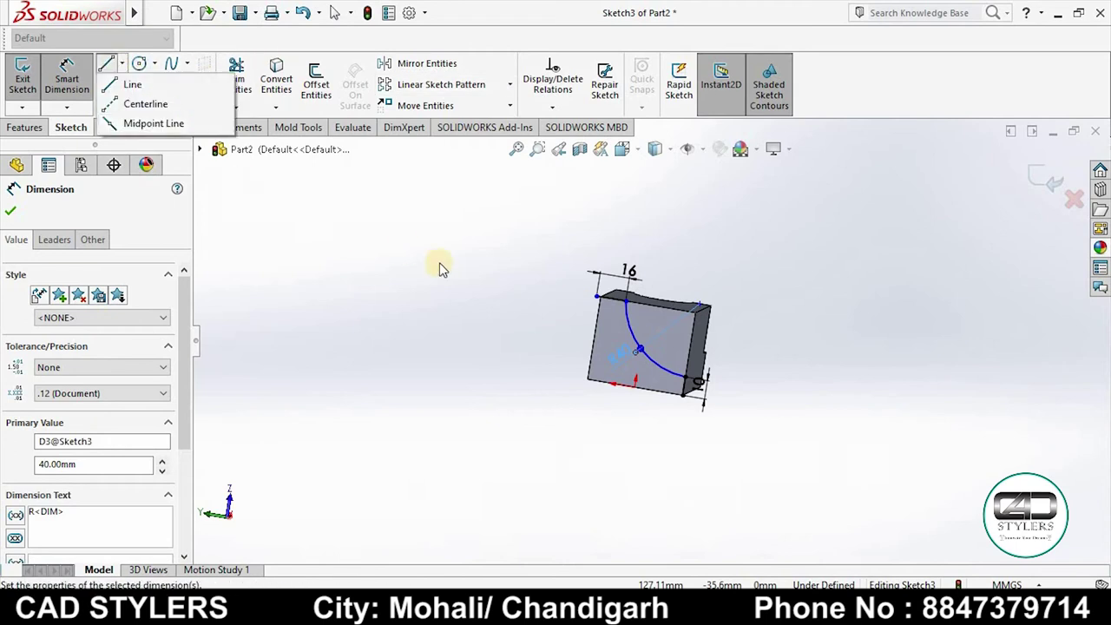
Draw lines from the arc's top end to the top corner and down the side edge
left_click(110, 85)
scroll(625, 313, "down", 2)
scroll(608, 269, "down", 3)
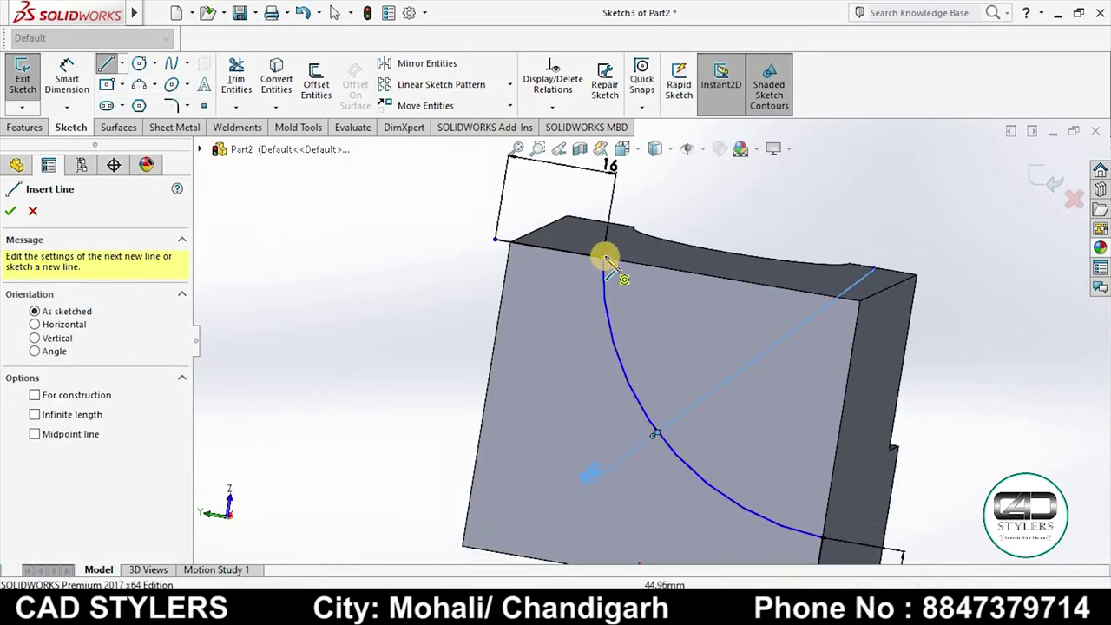
left_click(605, 257)
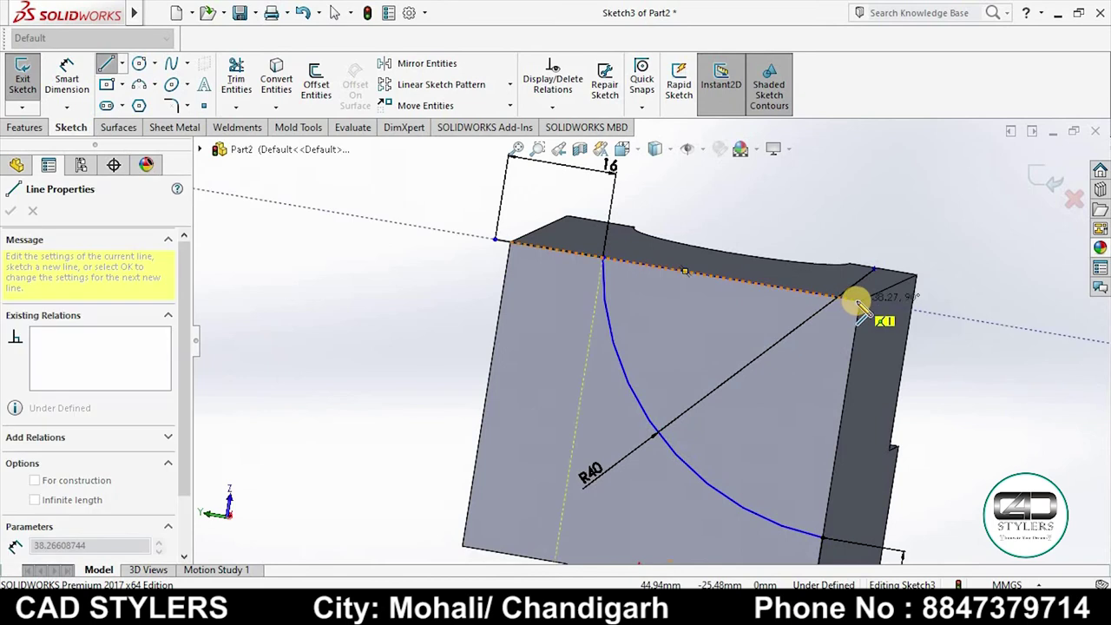
left_click(859, 299)
scroll(808, 356, "up", 3)
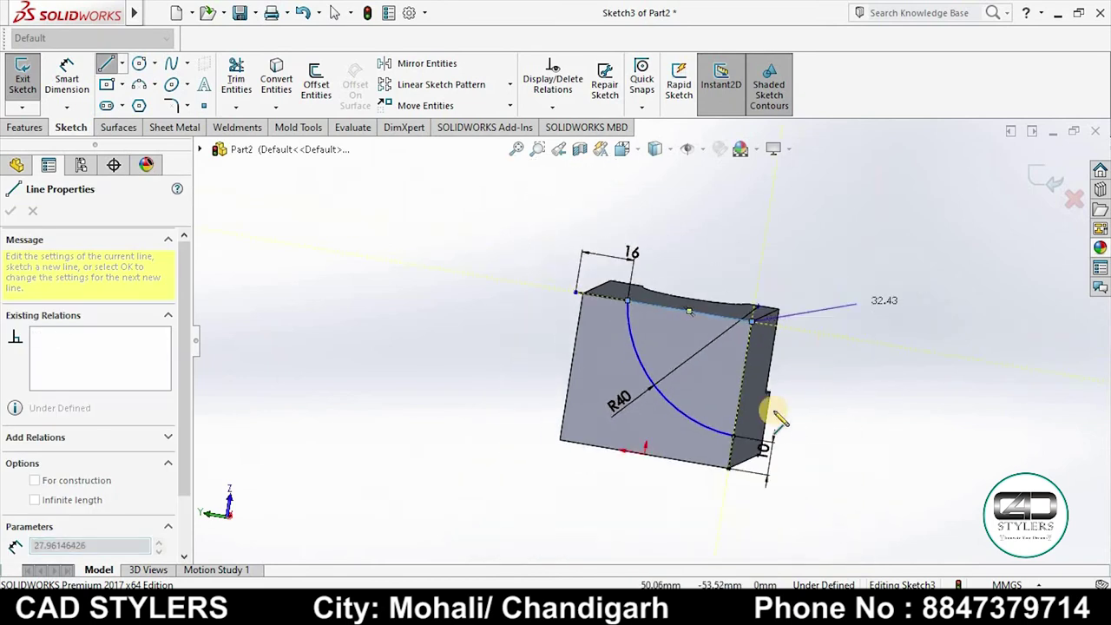
left_click(732, 437)
right_click(752, 434)
left_click(765, 446)
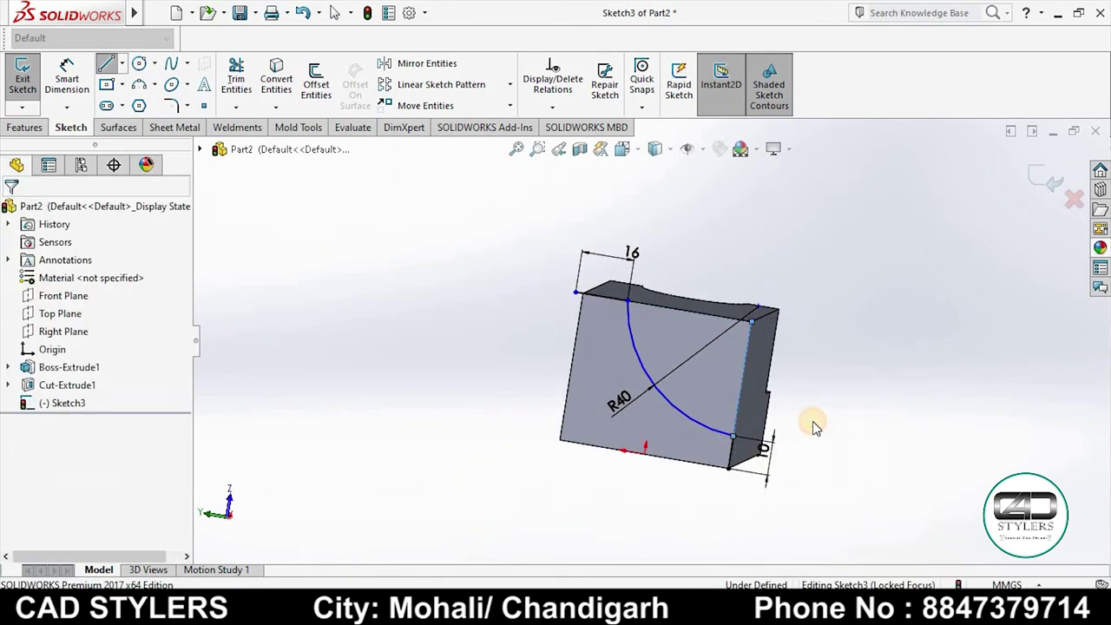
scroll(816, 429, "down", 3)
left_click(236, 78)
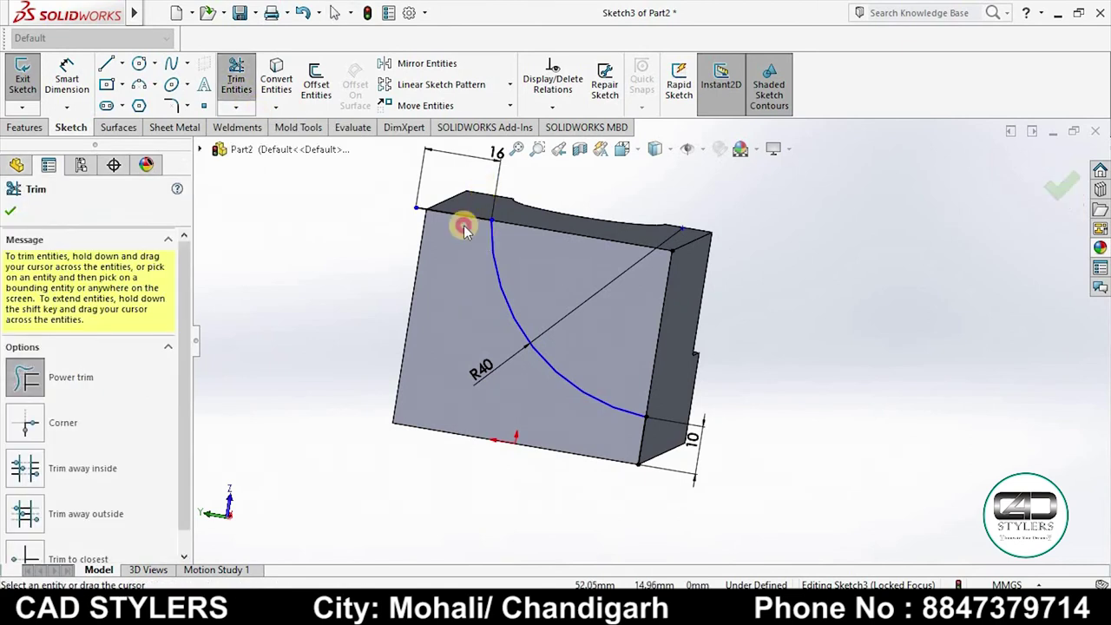
mouse_move(769, 392)
middle_mouse_down()
mouse_move(738, 437)
mouse_move(633, 422)
middle_mouse_up()
right_click(563, 215)
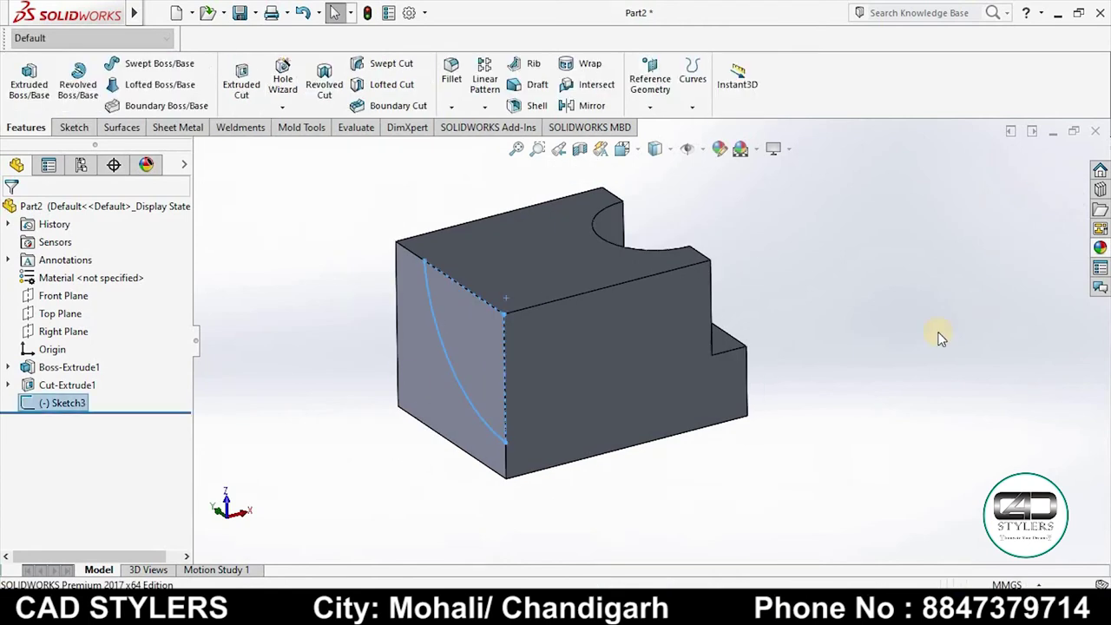
Read the views and dimensions of 0001.jpg, then start an extruded cut from Sketch3's R40 profile
left_click(653, 486)
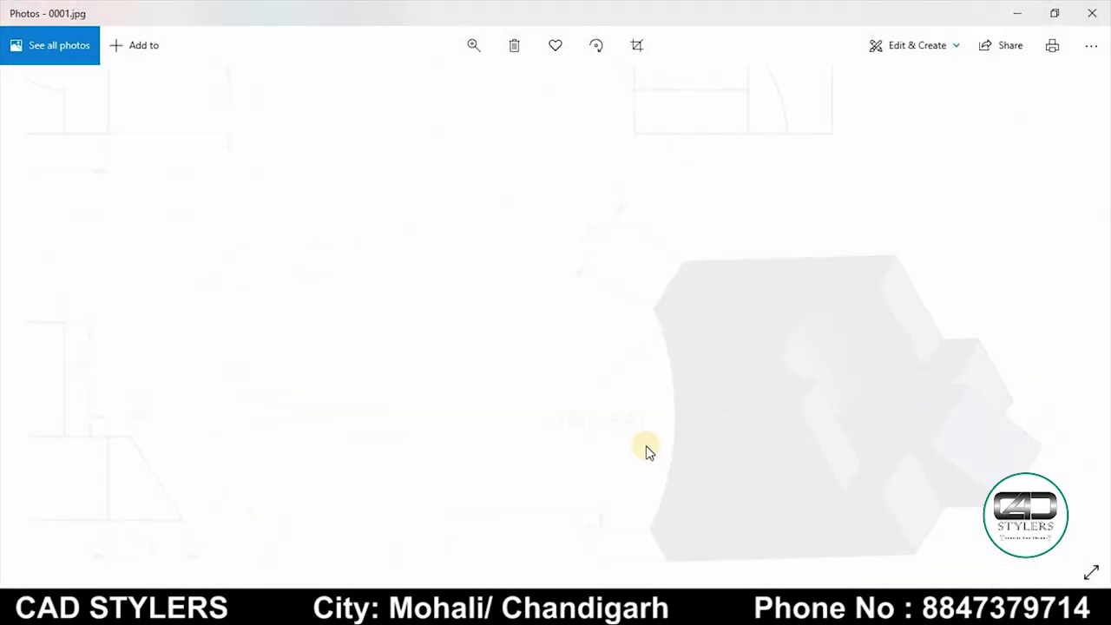
scroll(310, 403, "up", 3)
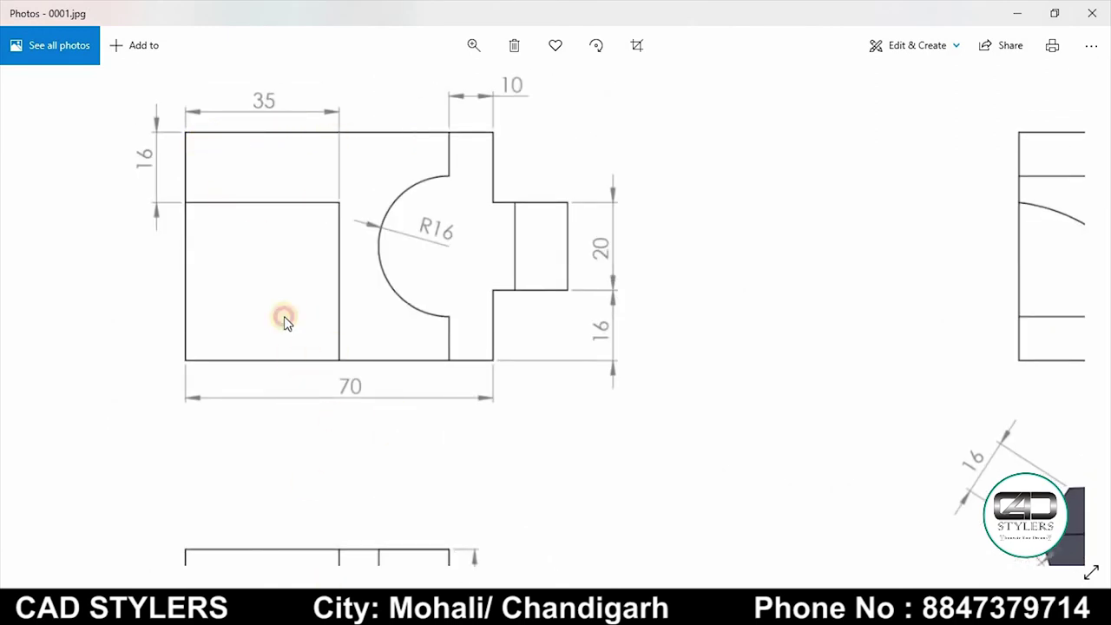
left_click_drag(285, 322, 141, 267)
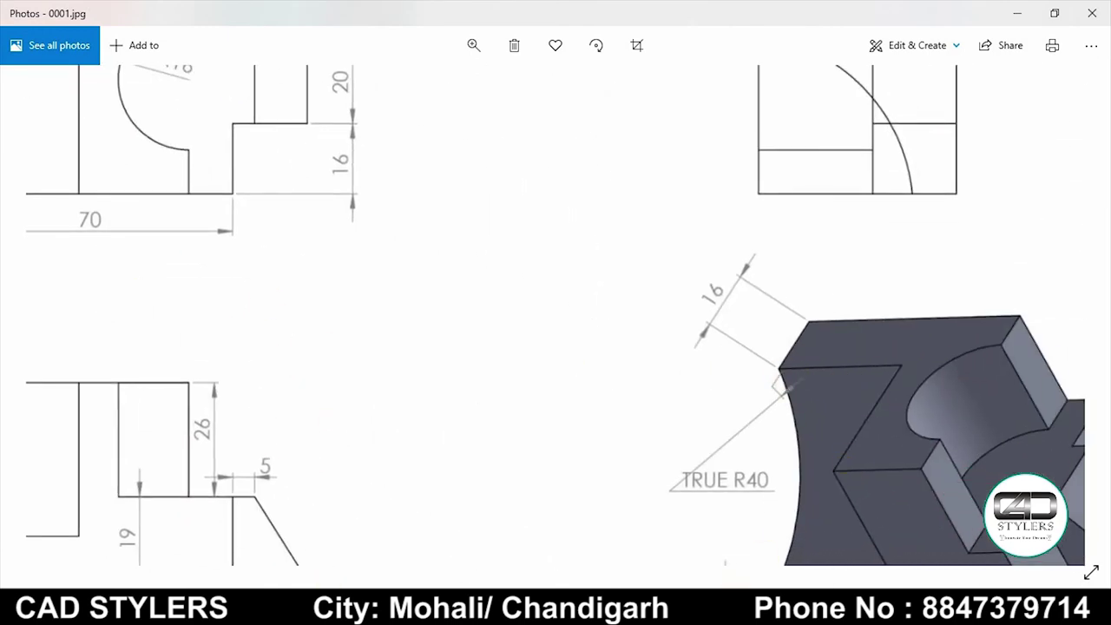
key("alt+Tab")
left_click(243, 87)
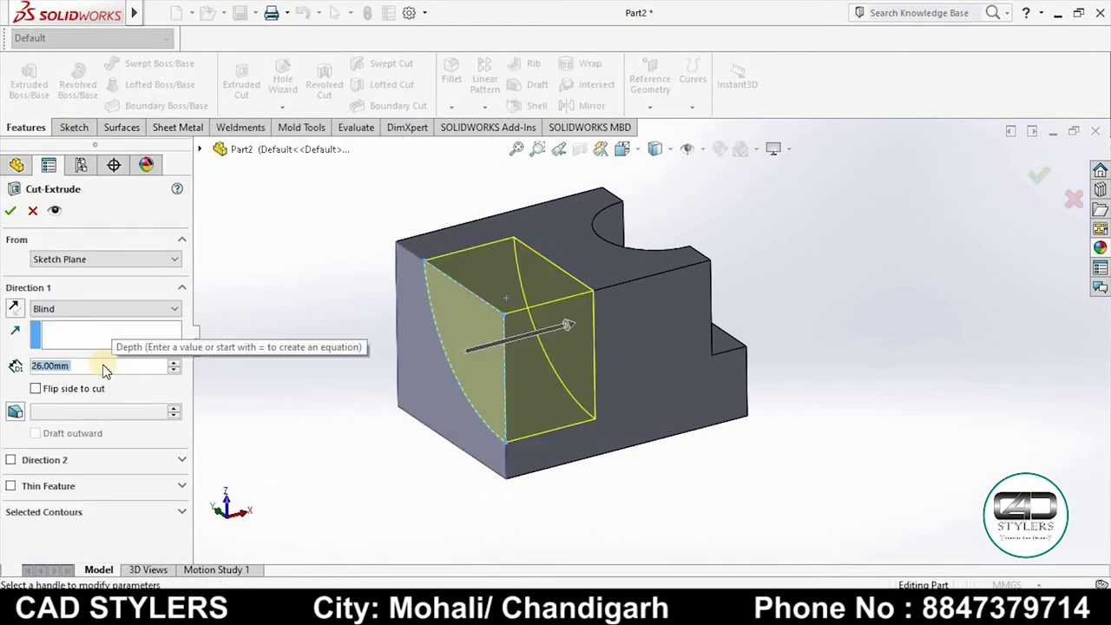
Cut Sketch3's R40 profile 35 mm deep (Blind) into the block, creating Cut-Extrude2
type("2")
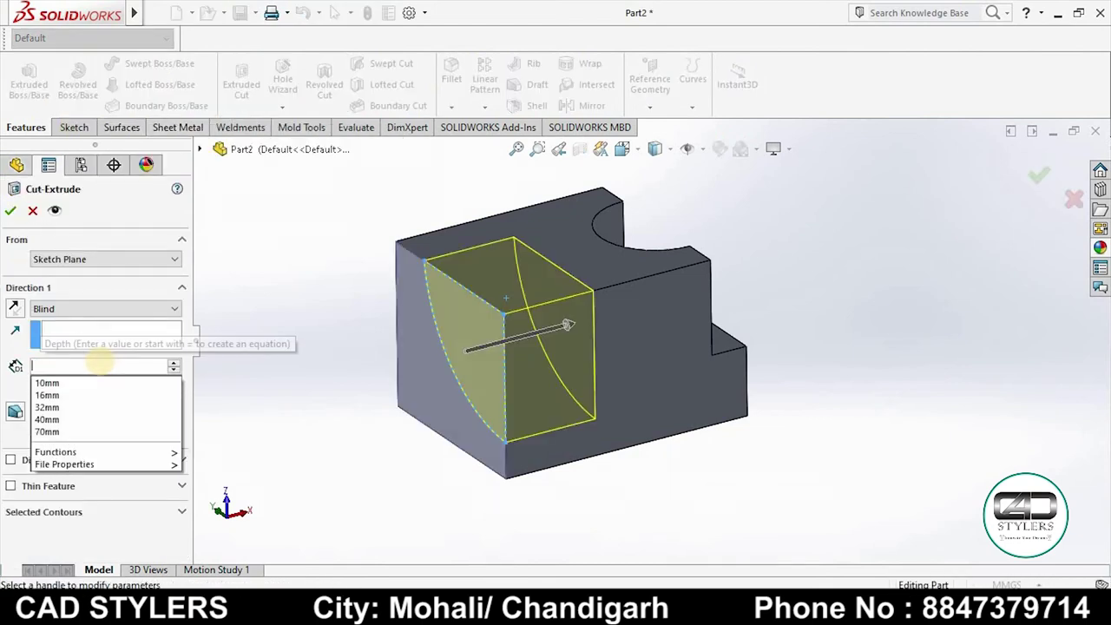
key("BackSpace")
type("35")
key("Return")
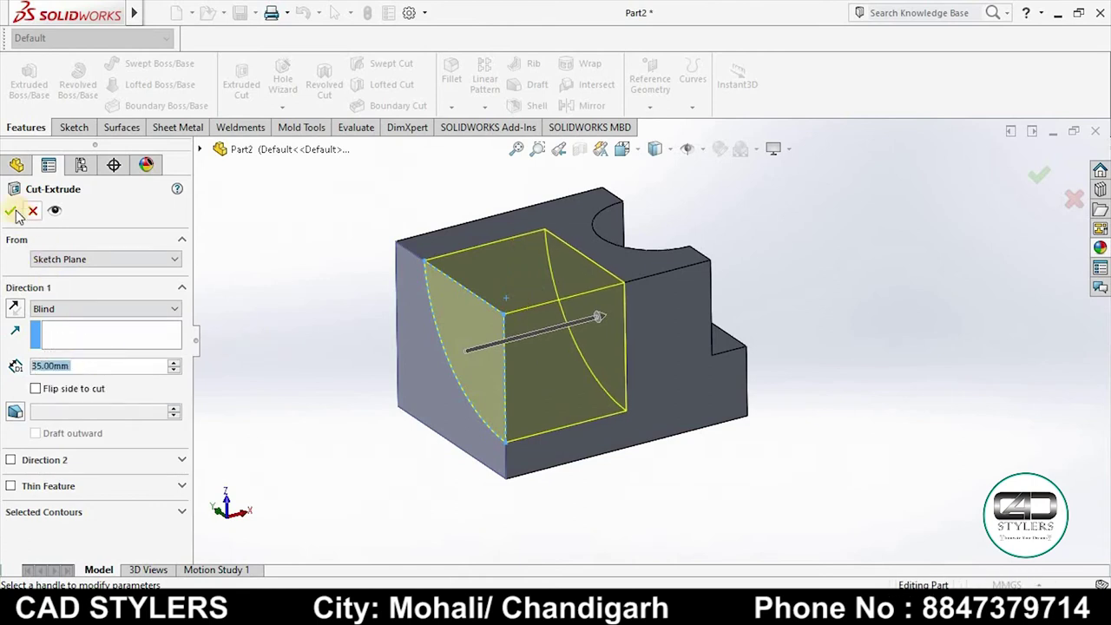
left_click(13, 211)
mouse_move(803, 395)
middle_mouse_down()
mouse_move(775, 370)
mouse_move(803, 403)
middle_mouse_up()
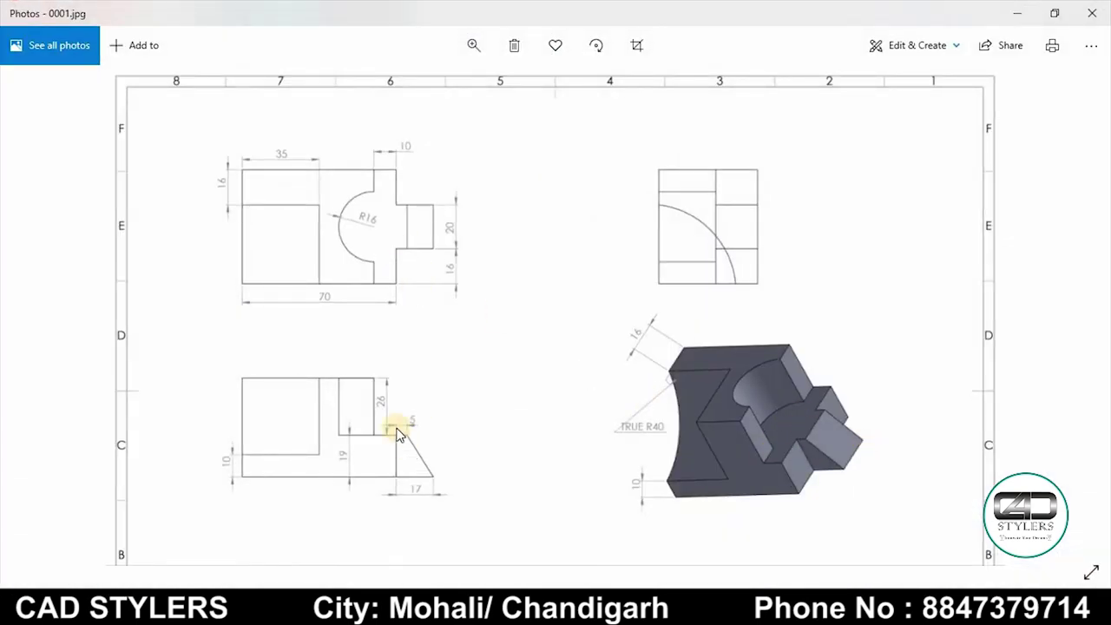
Zoom into the lower view of 0001.jpg to read the tab's 26, 19, 5 and 17 dimensions
scroll(413, 444, "up", 3)
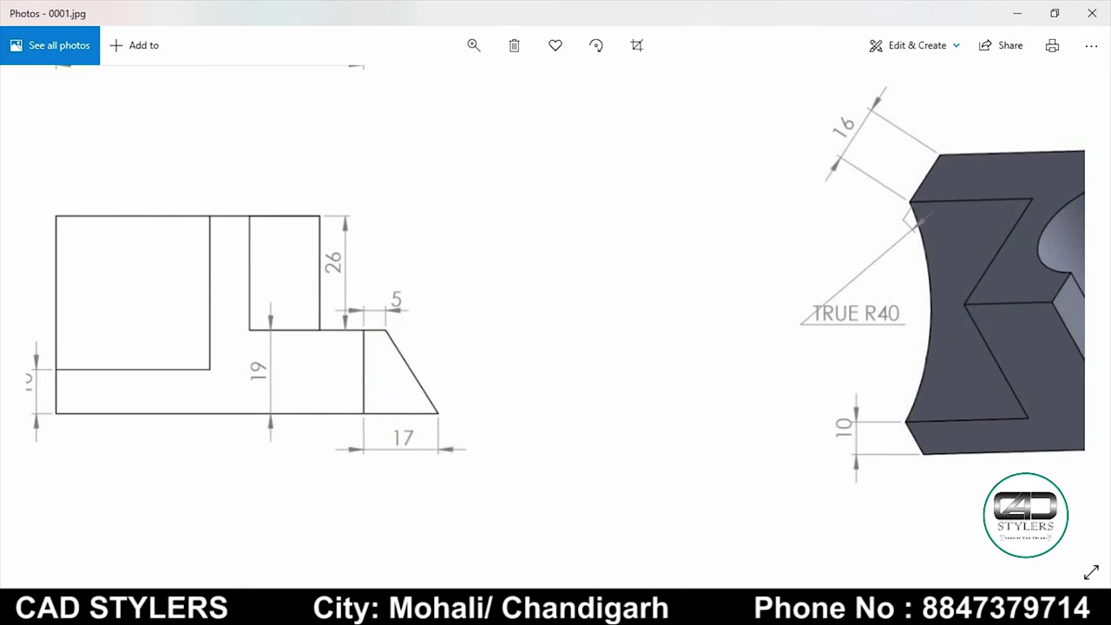
left_click(686, 521)
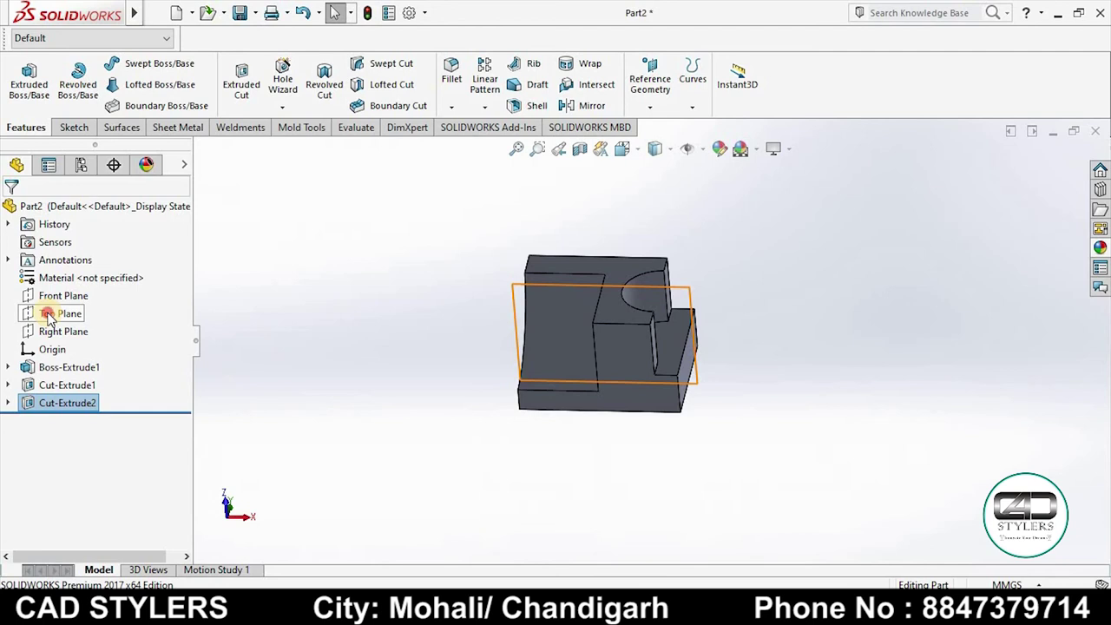
Orbit the model and preview the Front, Top and Right planes, browsing reference geometry types
left_click(45, 314)
middle_click_drag(317, 347, 343, 410)
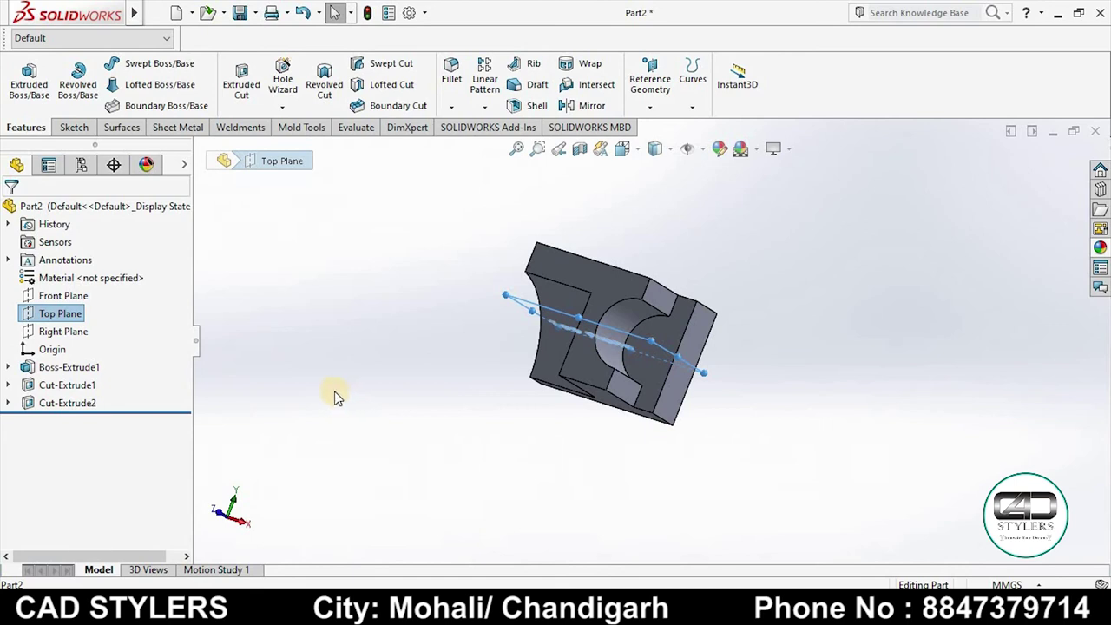
middle_click_drag(354, 394, 346, 398)
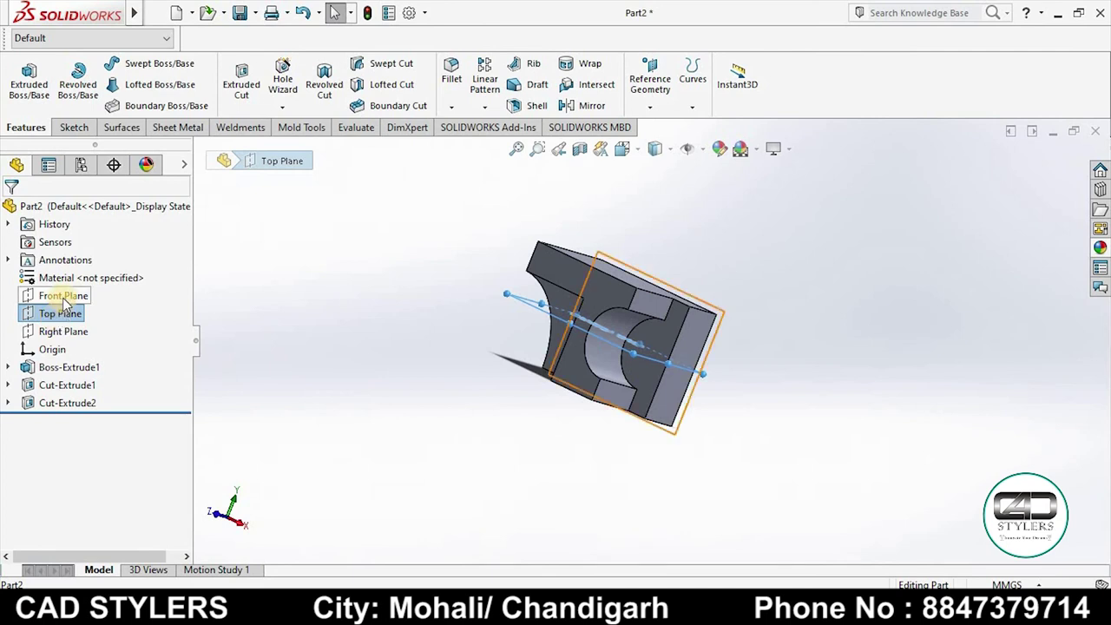
left_click(63, 297)
left_click(59, 314)
left_click(62, 332)
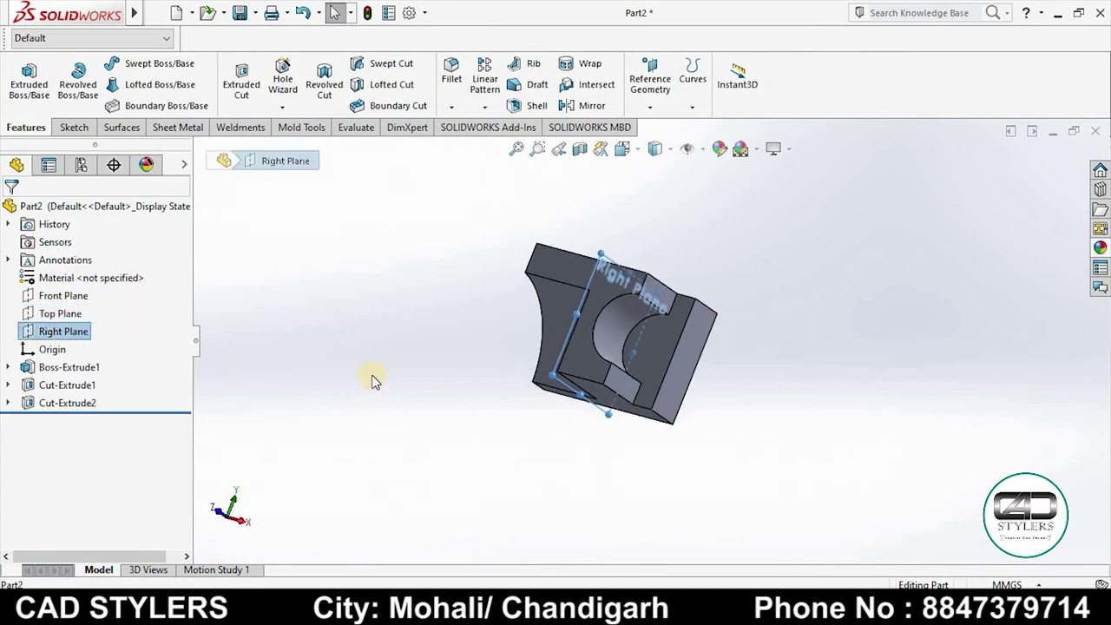
left_click(662, 95)
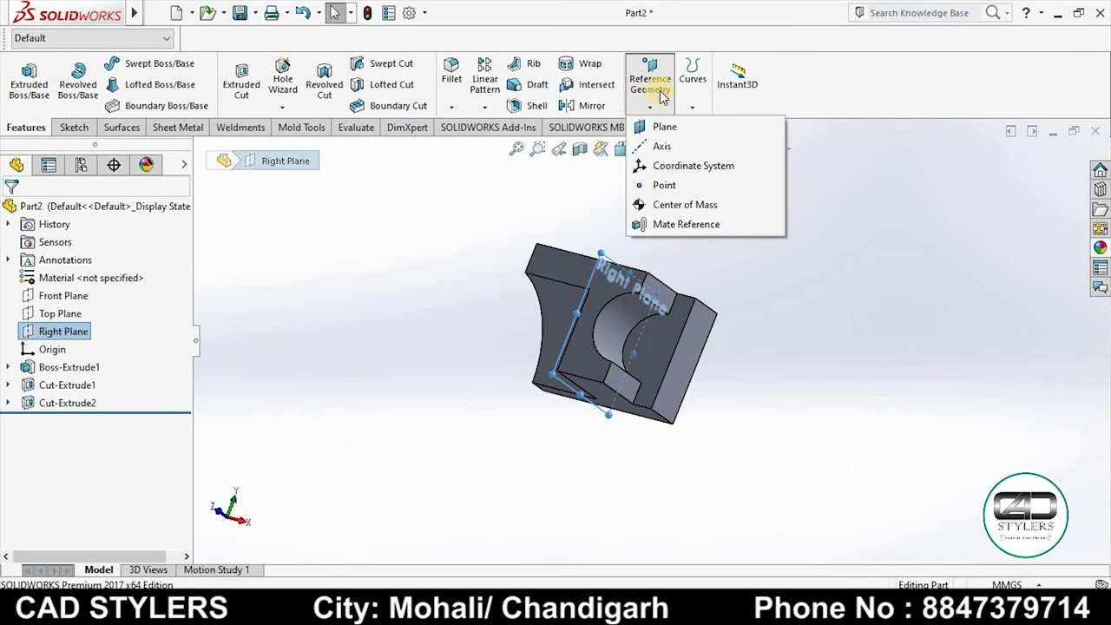
left_click(750, 356)
Compare the Front, Top and Right planes on the model, then clear the selection
left_click(63, 296)
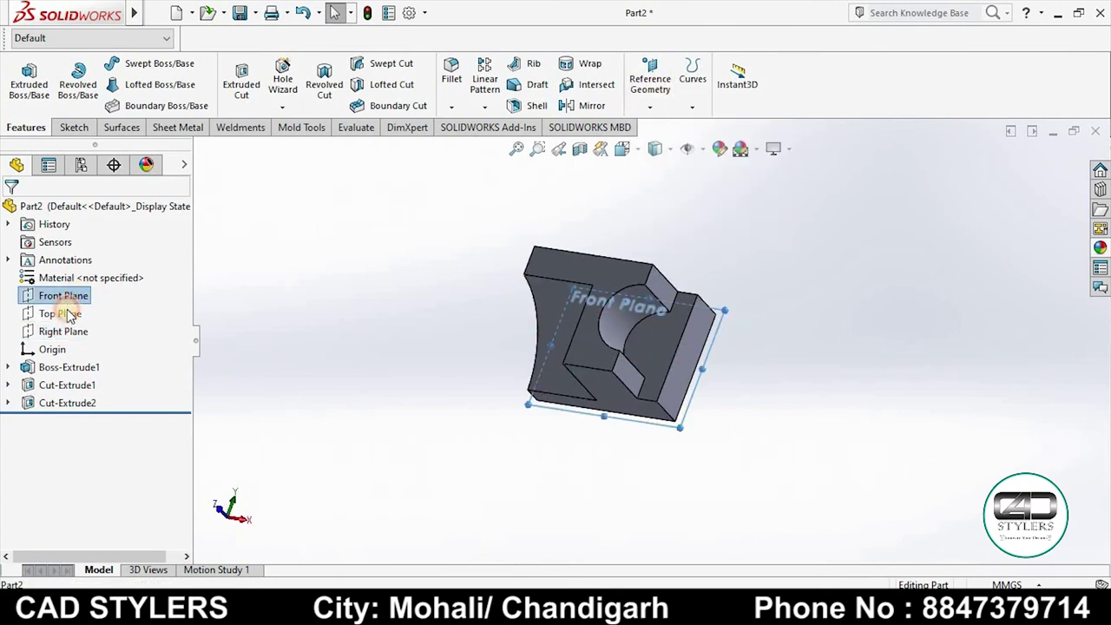
left_click(59, 315)
left_click(63, 332)
left_click(59, 314)
left_click(62, 296)
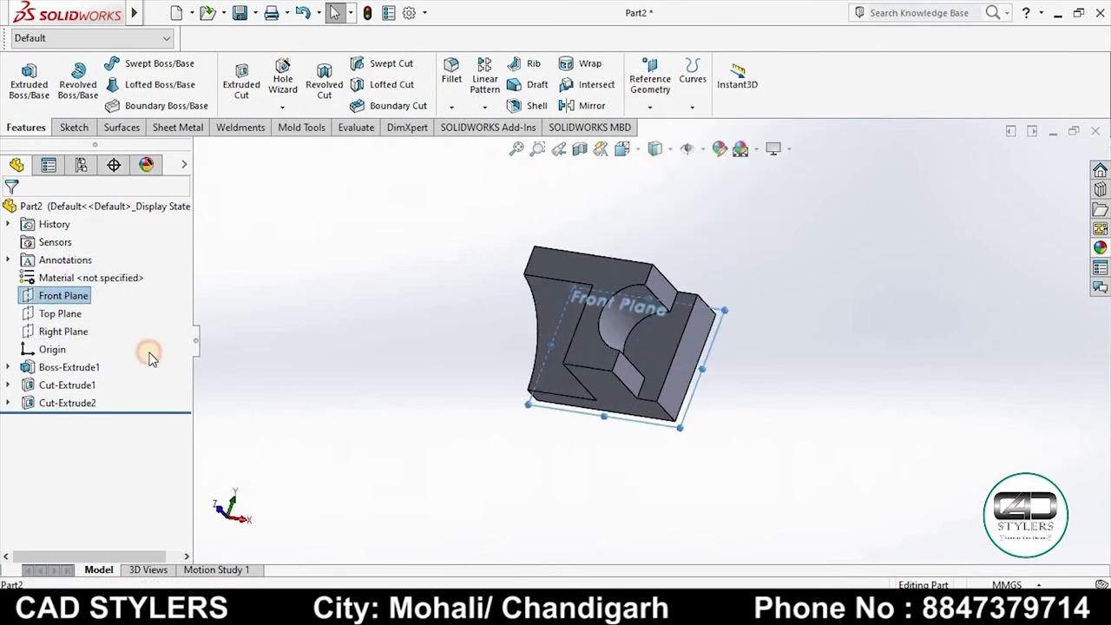
left_click(255, 366)
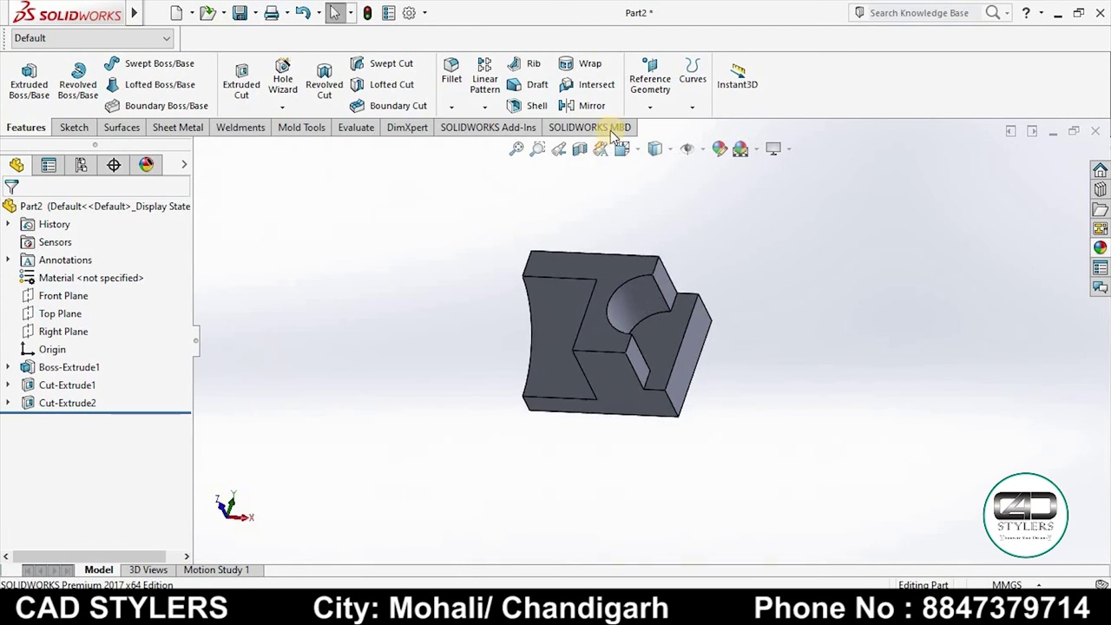
Start a new sketch on the Top Plane and view it from below
left_click(651, 82)
left_click(112, 318)
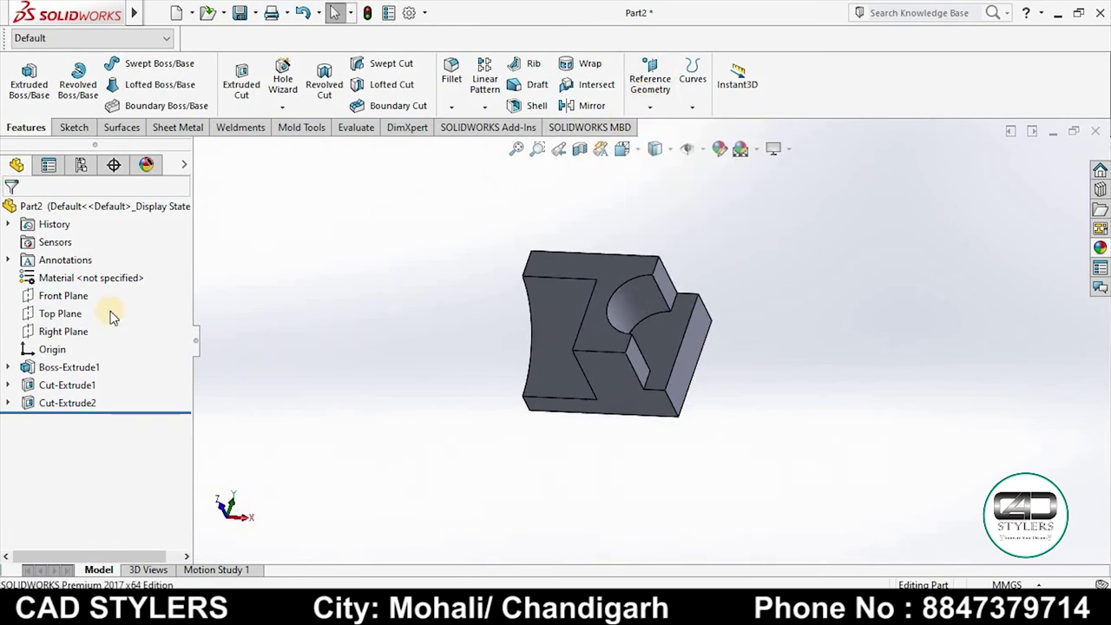
left_click(71, 317)
middle_click_drag(248, 402, 241, 429)
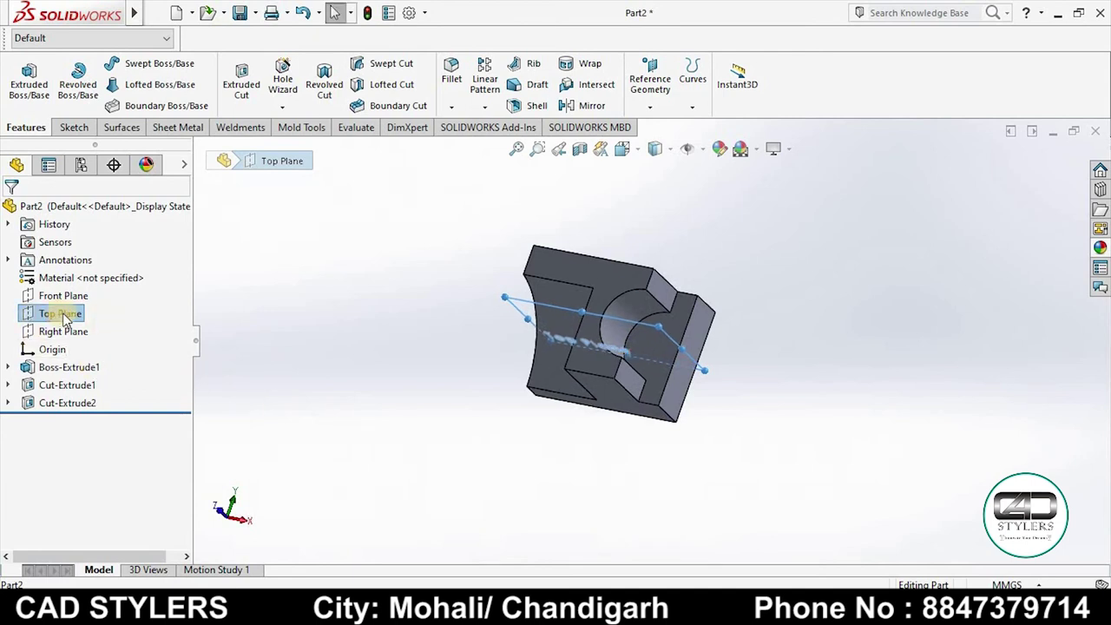
middle_click_drag(264, 382, 281, 374)
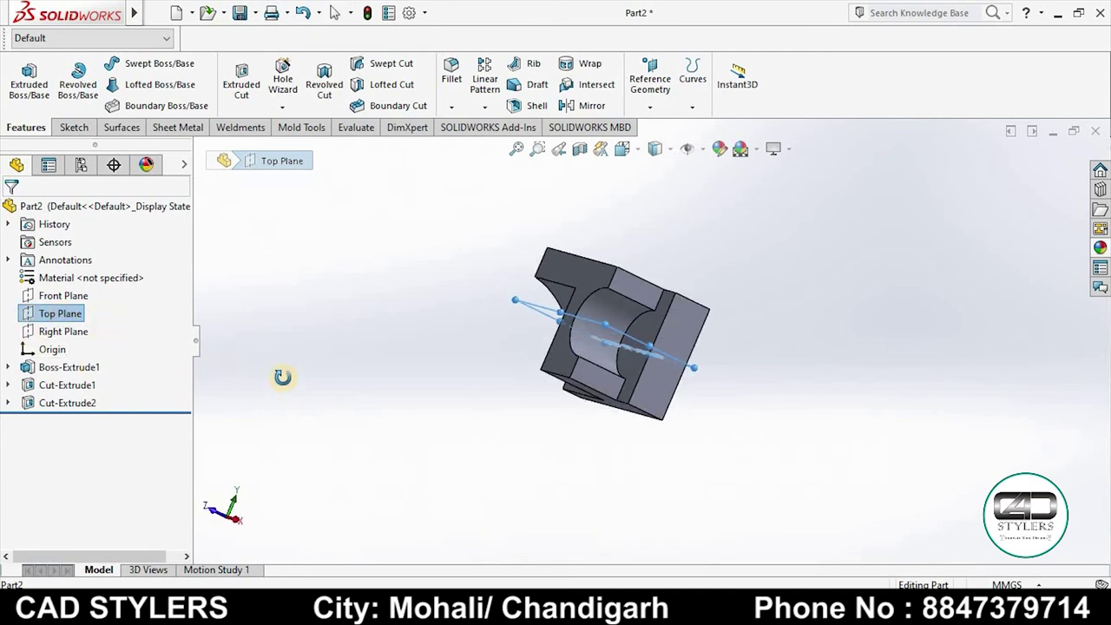
right_click(66, 313)
left_click(69, 290)
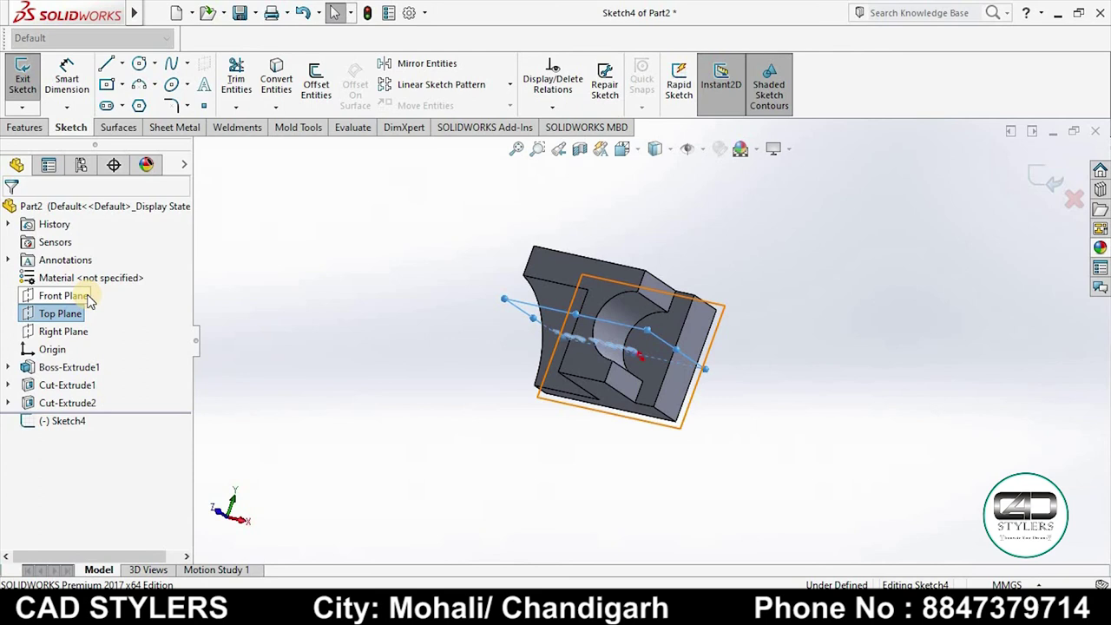
key("space")
key("ctrl+8")
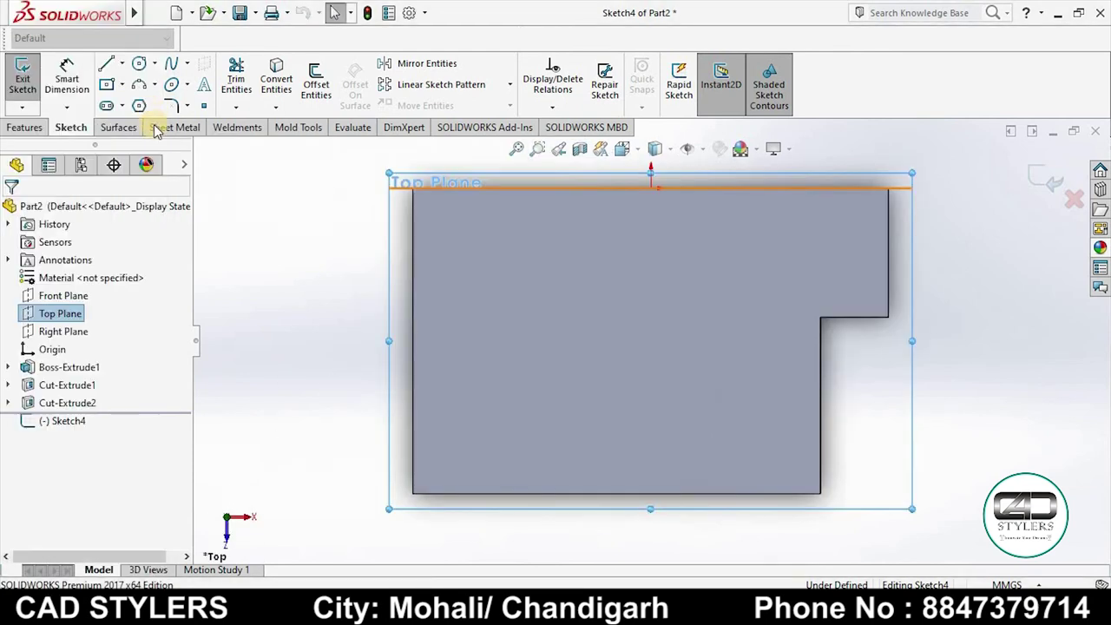
key("space")
key("ctrl+6")
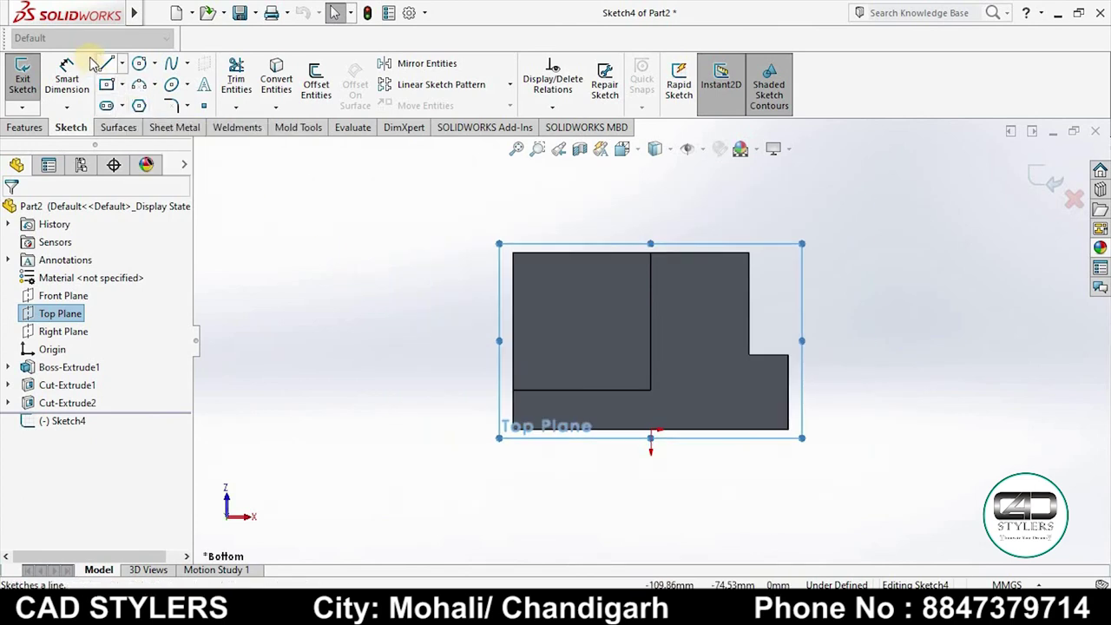
Draw the four-line trapezoidal tab profile starting from the notch corner
left_click(104, 68)
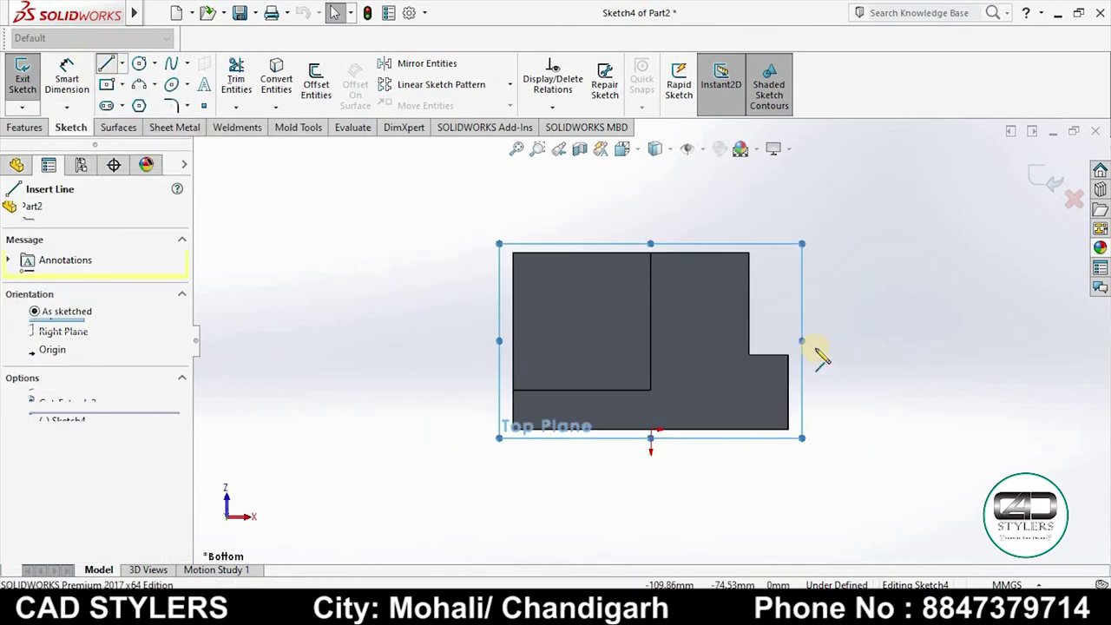
scroll(794, 375, "down", 2)
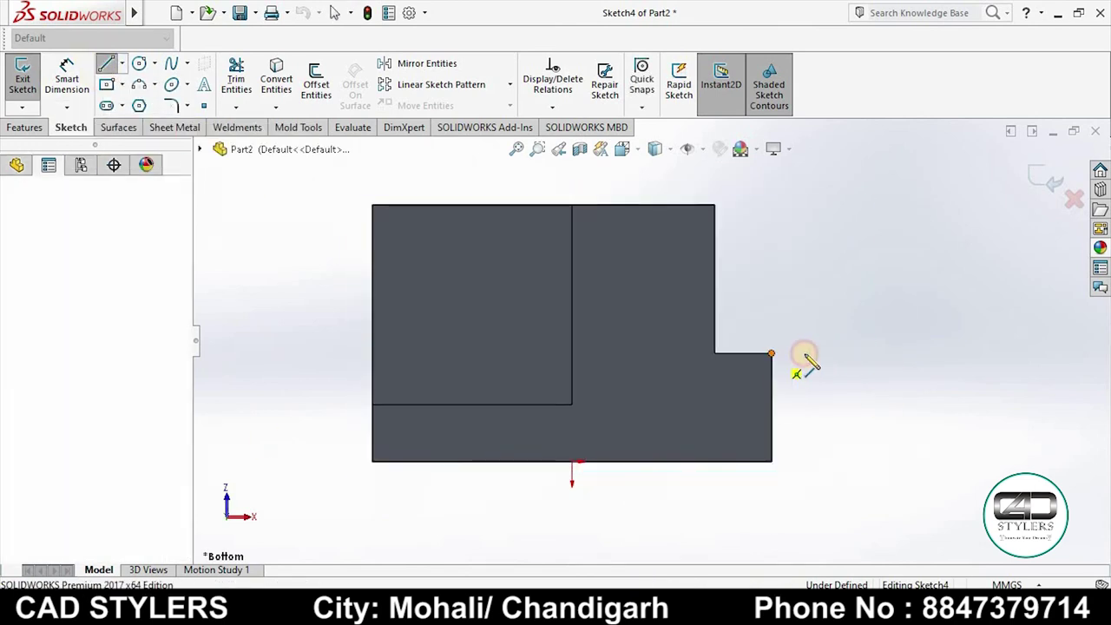
left_click(804, 354)
left_click(889, 461)
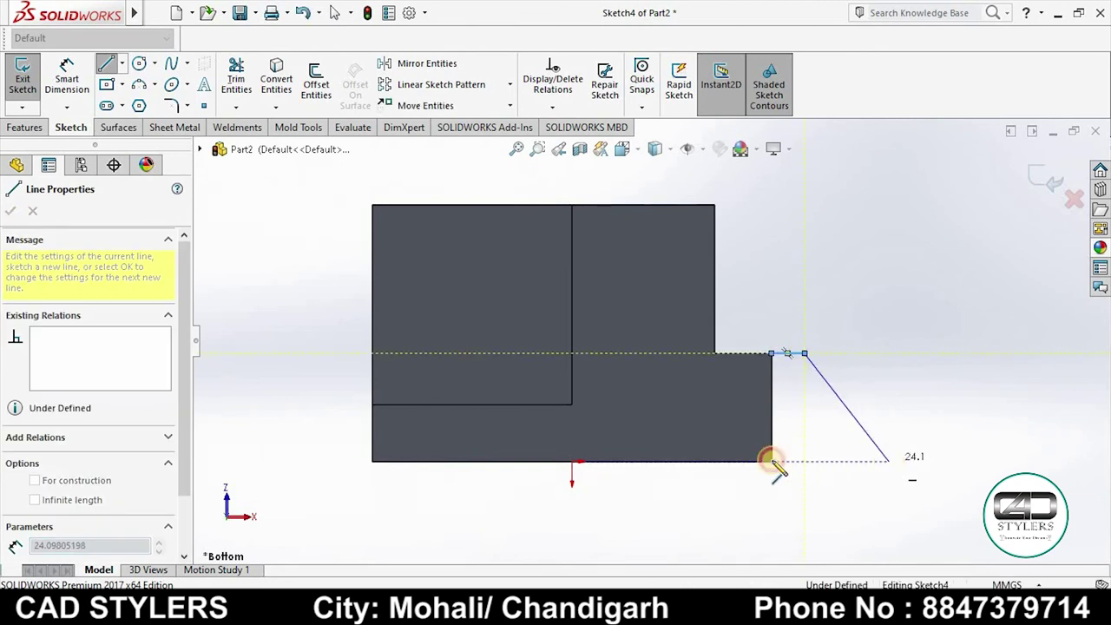
left_click(771, 461)
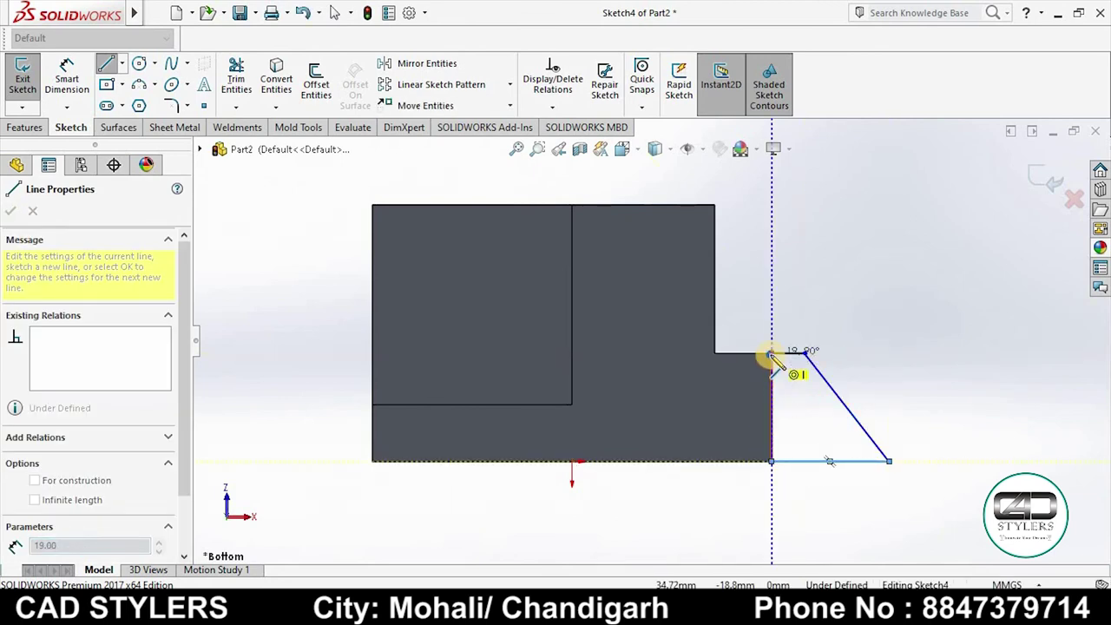
left_click(772, 354)
right_click(774, 357)
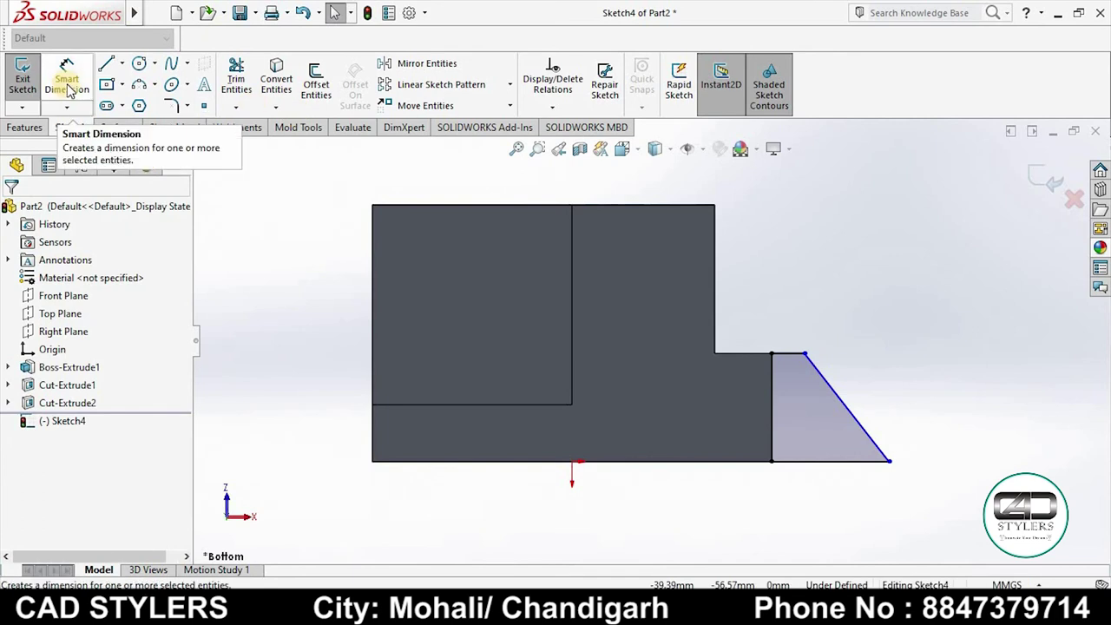
left_click(788, 328)
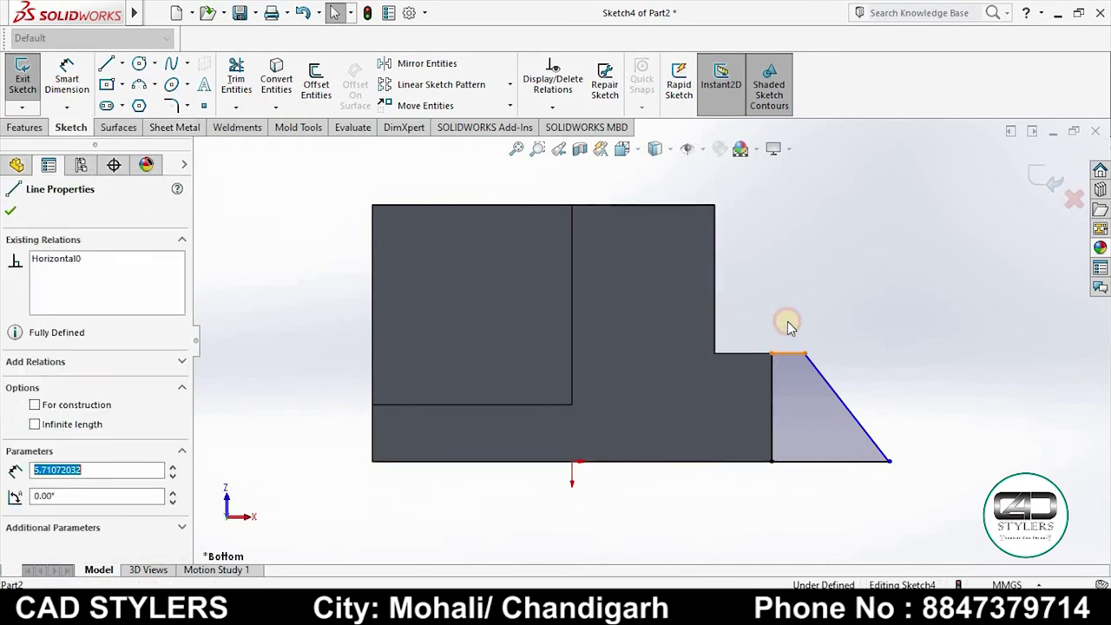
Dimension the tab's top edge 5 mm and bottom edge 17 mm, then exit the sketch
left_click(67, 78)
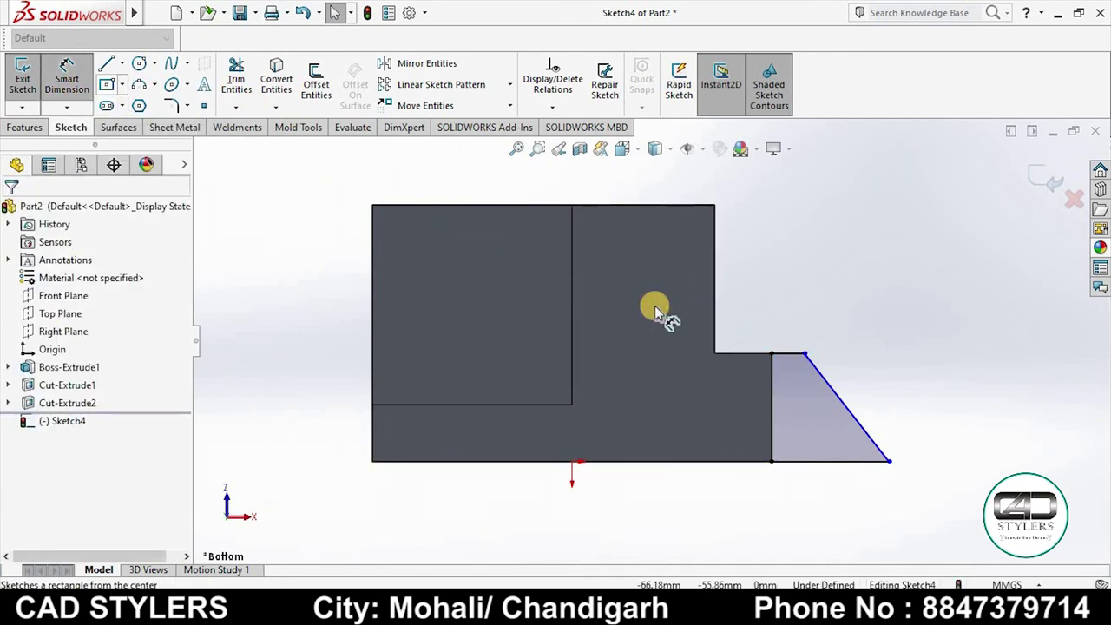
left_click(786, 353)
left_click(786, 326)
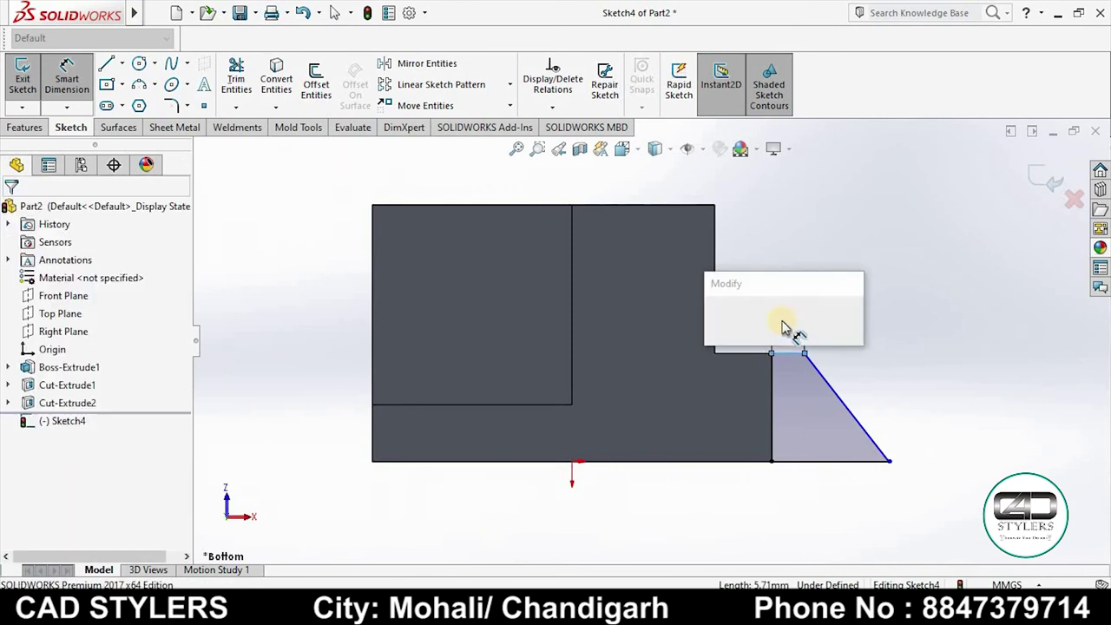
type("5.00mm")
key("Return")
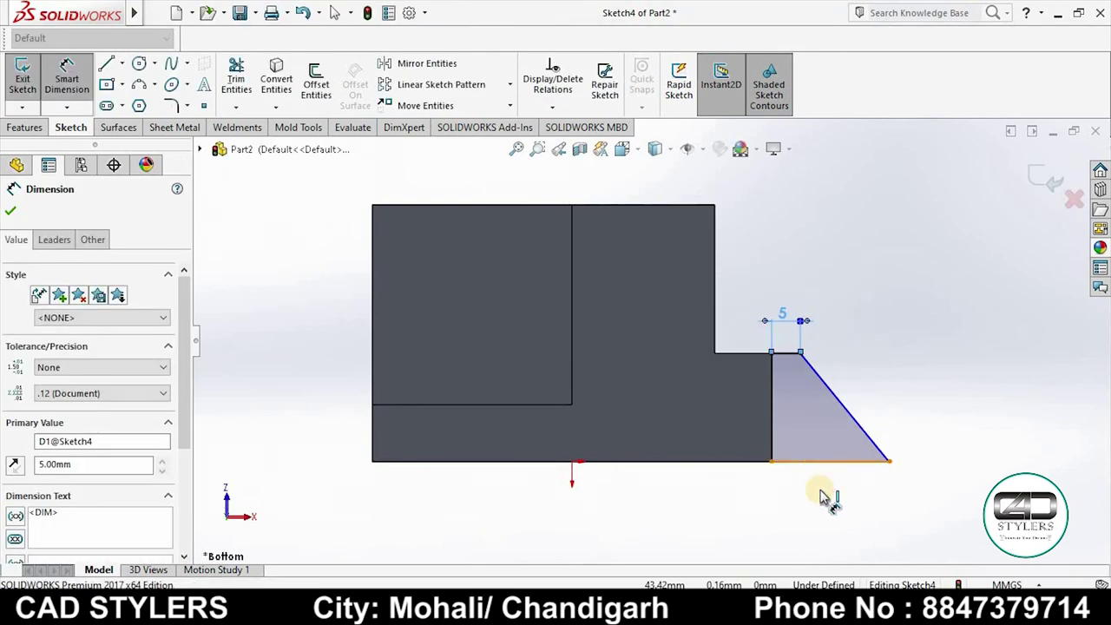
left_click(823, 463)
left_click(820, 491)
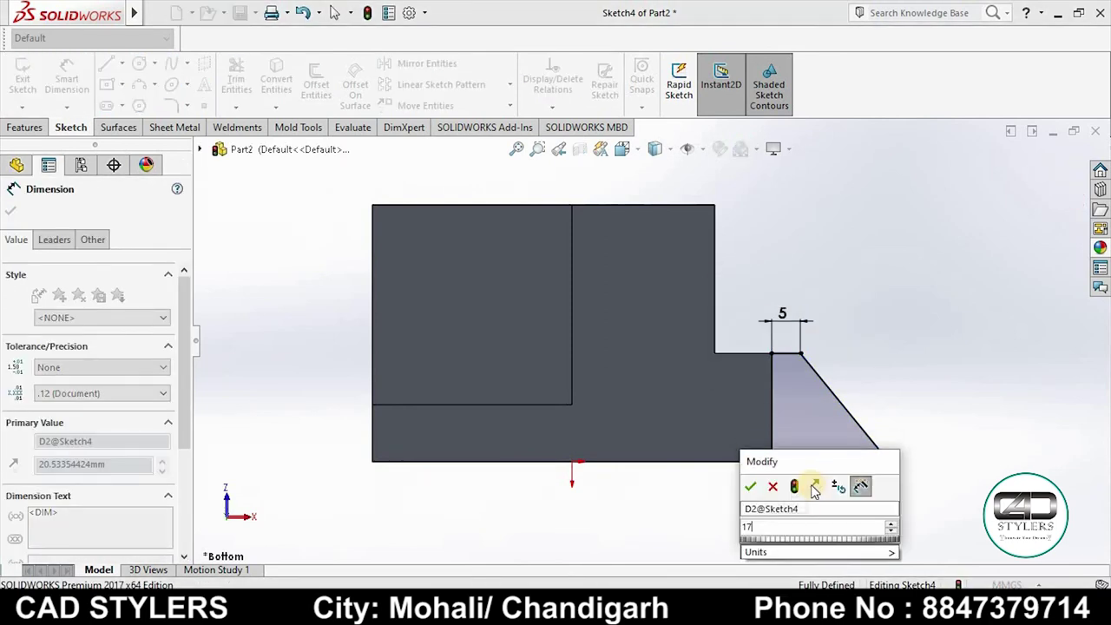
type("17")
key("Return")
key("Escape")
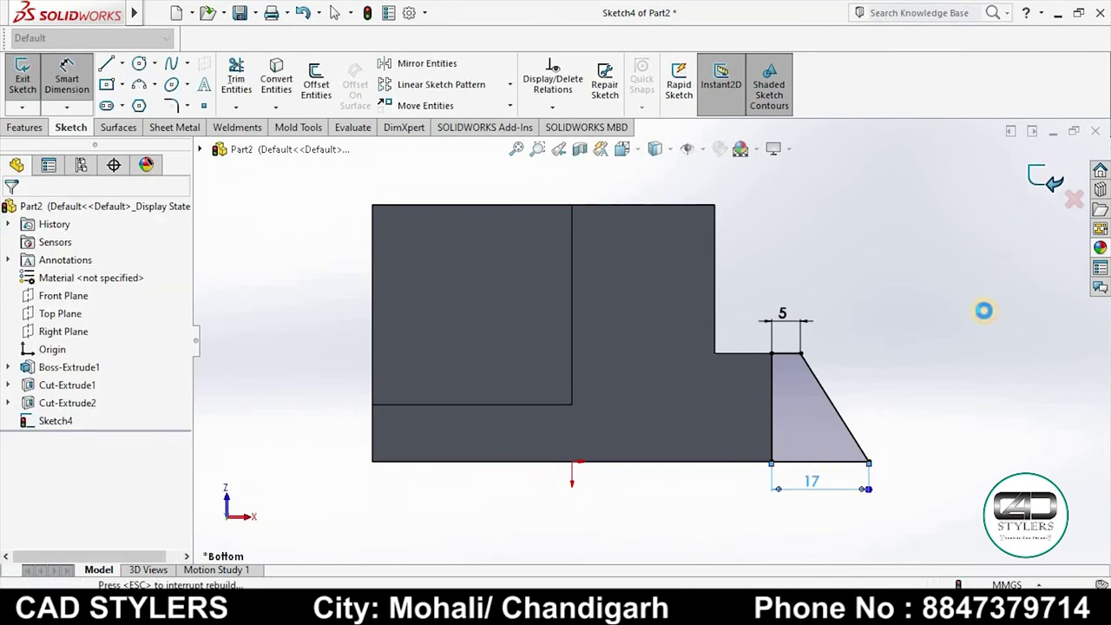
left_click(1046, 178)
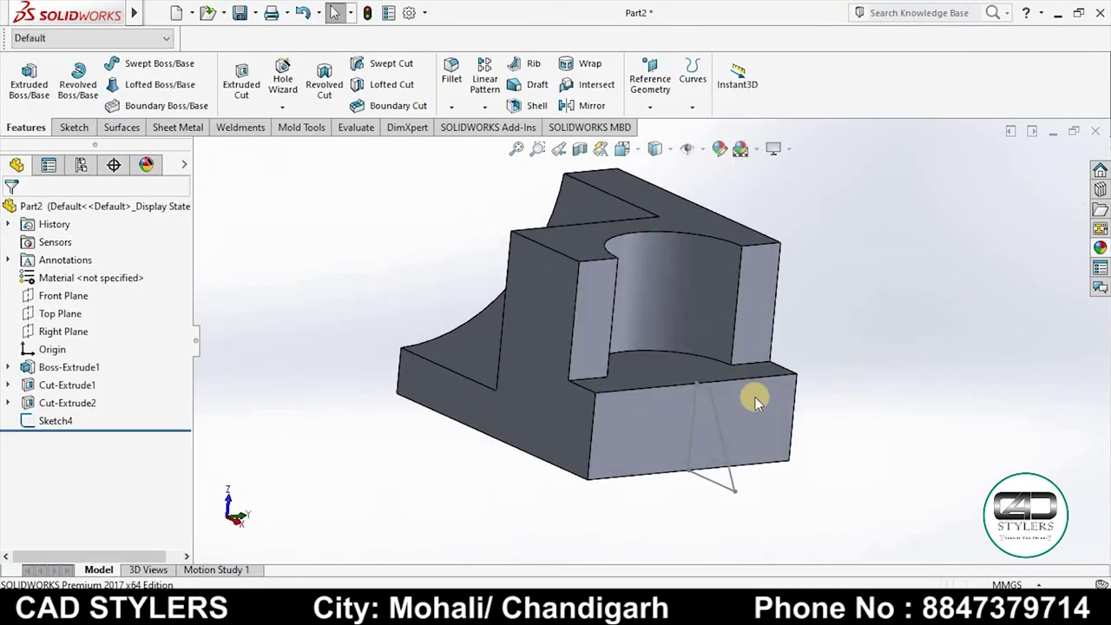
Extrude Sketch4 as a boss, Mid Plane, with a 20 mm depth
left_click(58, 420)
left_click(29, 82)
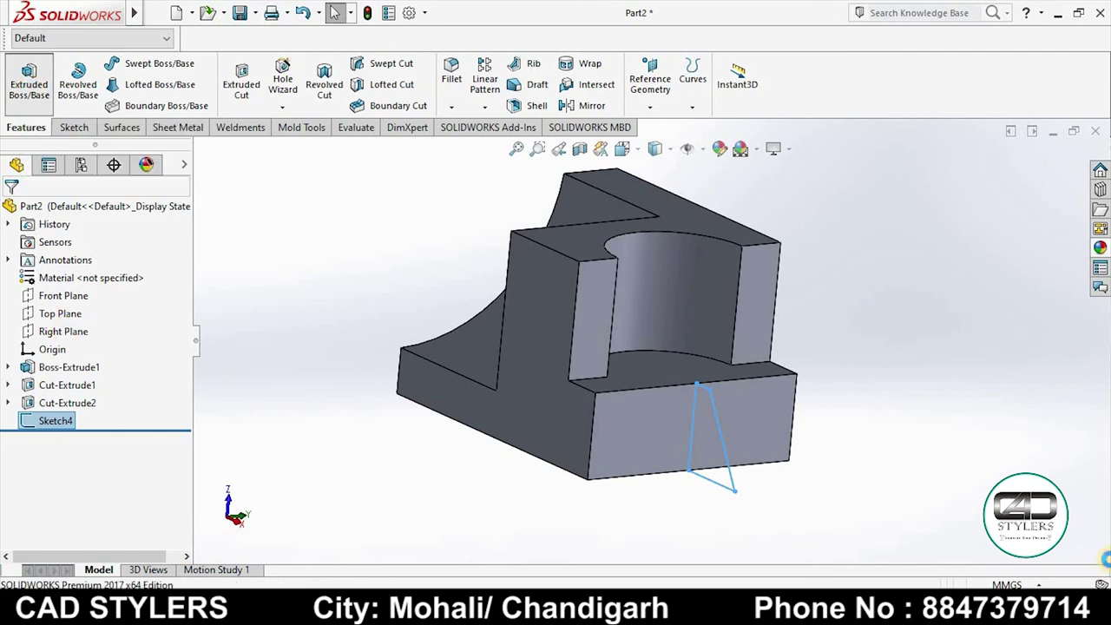
mouse_move(952, 264)
middle_mouse_down()
mouse_move(863, 338)
mouse_move(842, 328)
middle_mouse_up()
left_click(74, 310)
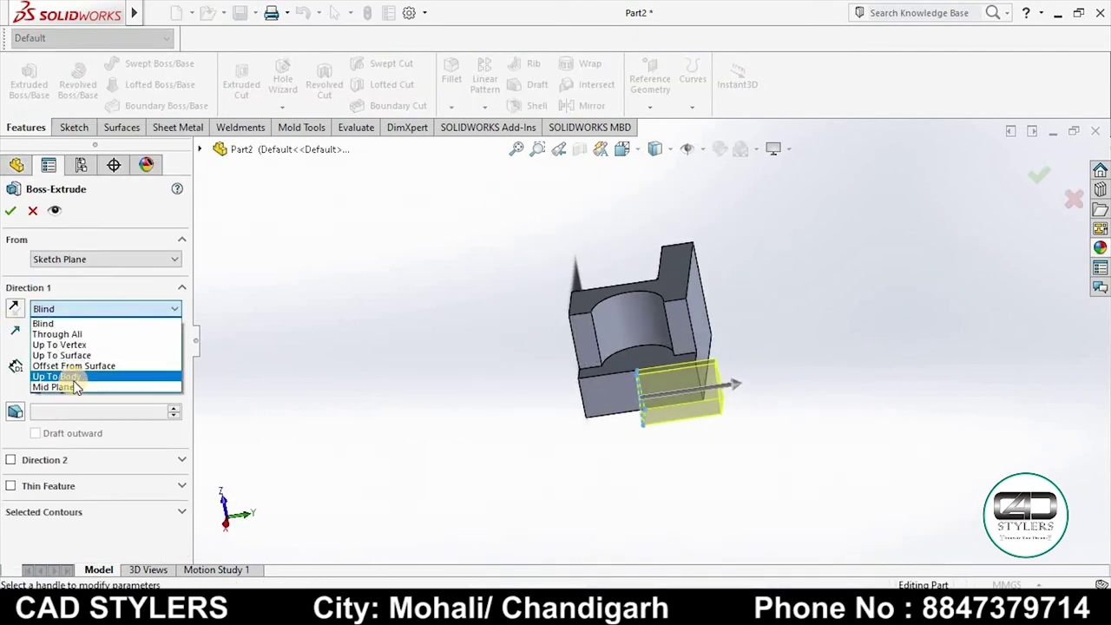
left_click(74, 389)
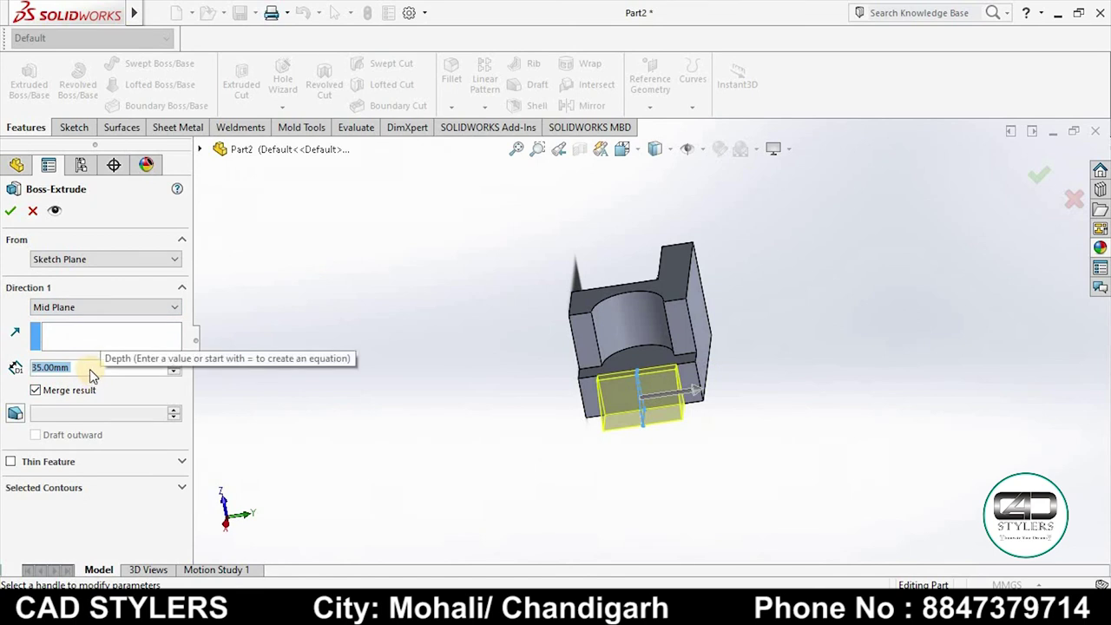
type("20")
key("Return")
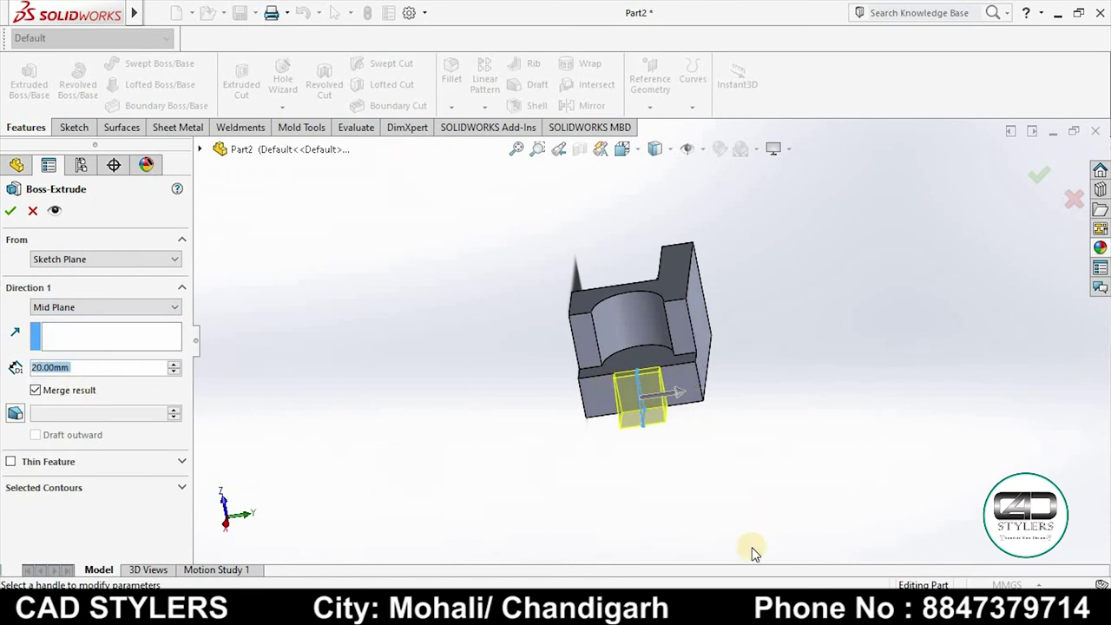
Check sizes against the reference drawing, then accept the extrusion as Boss-Extrude2
left_click(695, 530)
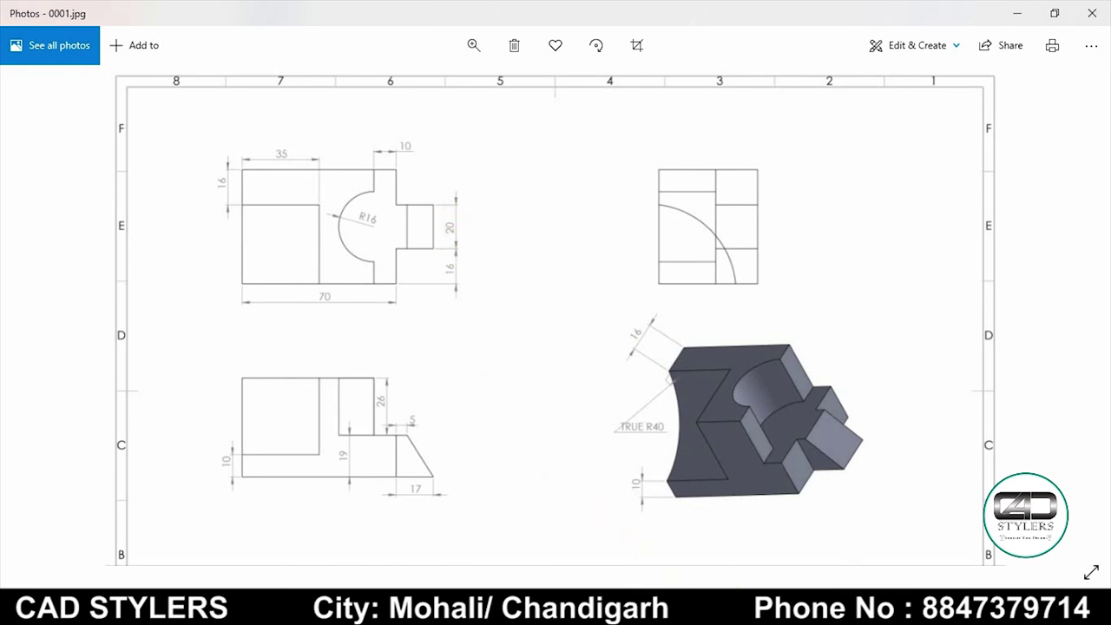
left_click(826, 513)
mouse_move(578, 489)
middle_mouse_down()
mouse_move(640, 428)
mouse_move(304, 347)
middle_mouse_up()
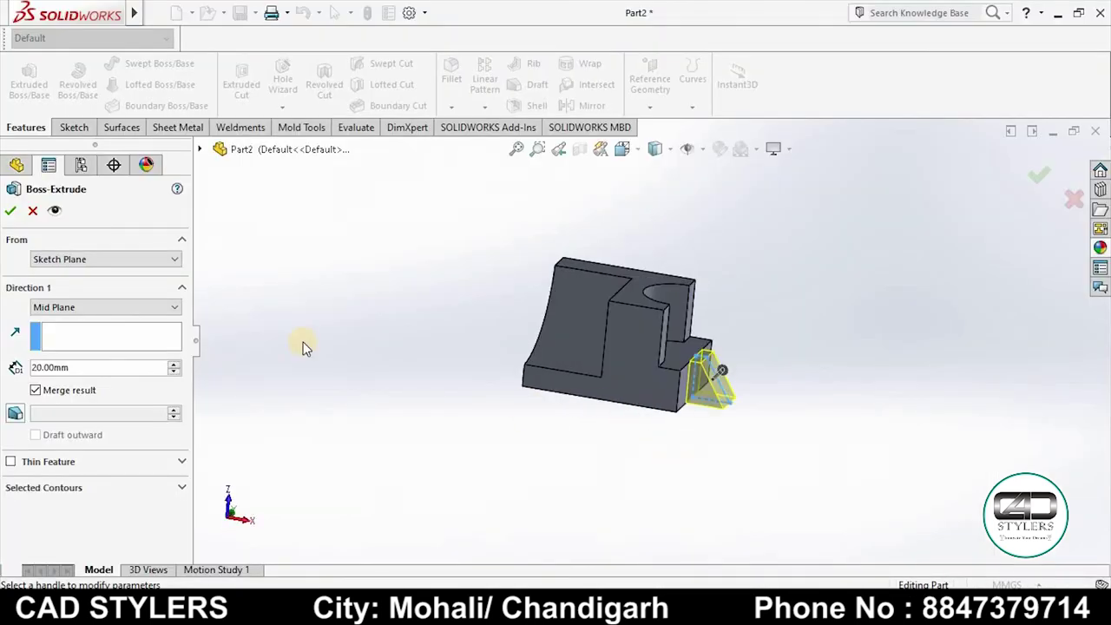
left_click(9, 210)
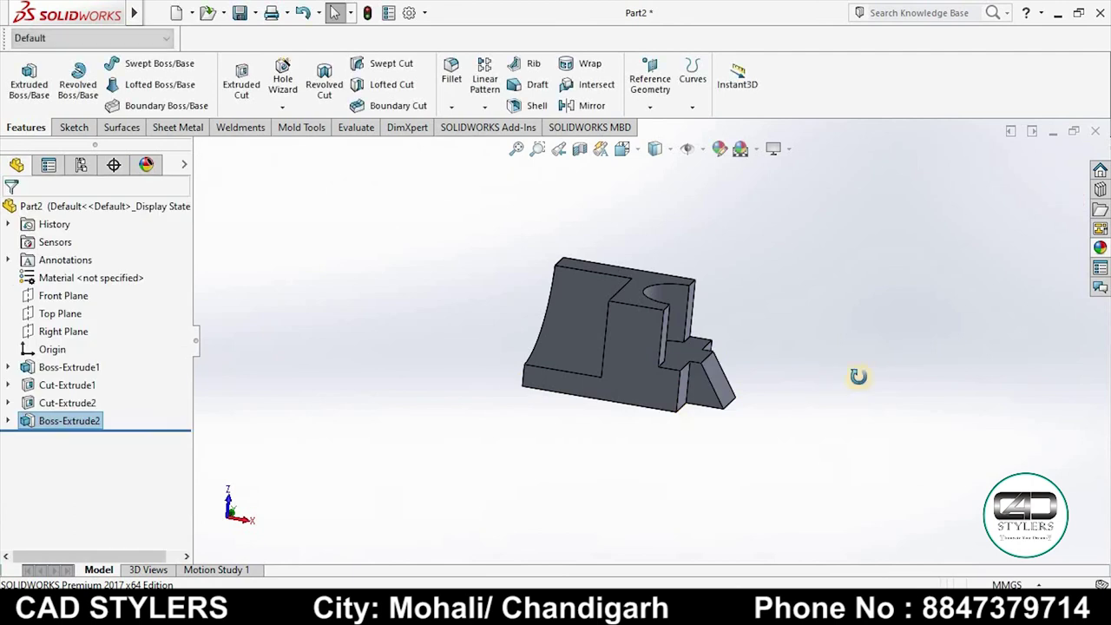
middle_click_drag(856, 372, 794, 339)
scroll(773, 354, "down", 3)
scroll(773, 353, "up", 4)
middle_click_drag(786, 288, 822, 344)
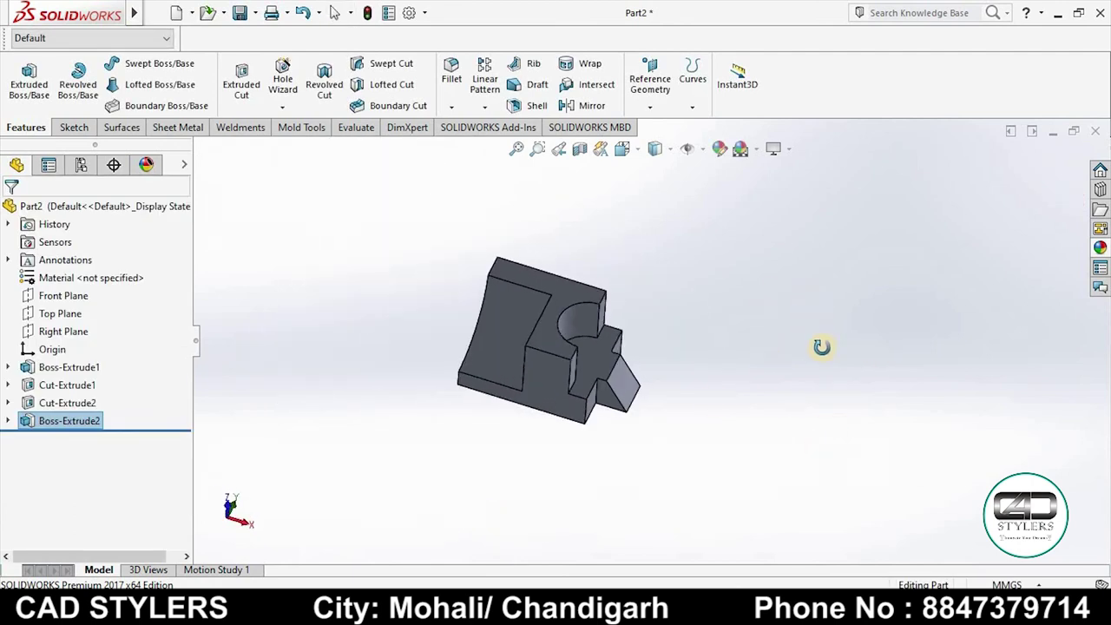
scroll(575, 431, "down", 3)
scroll(608, 400, "up", 2)
scroll(612, 339, "up", 1)
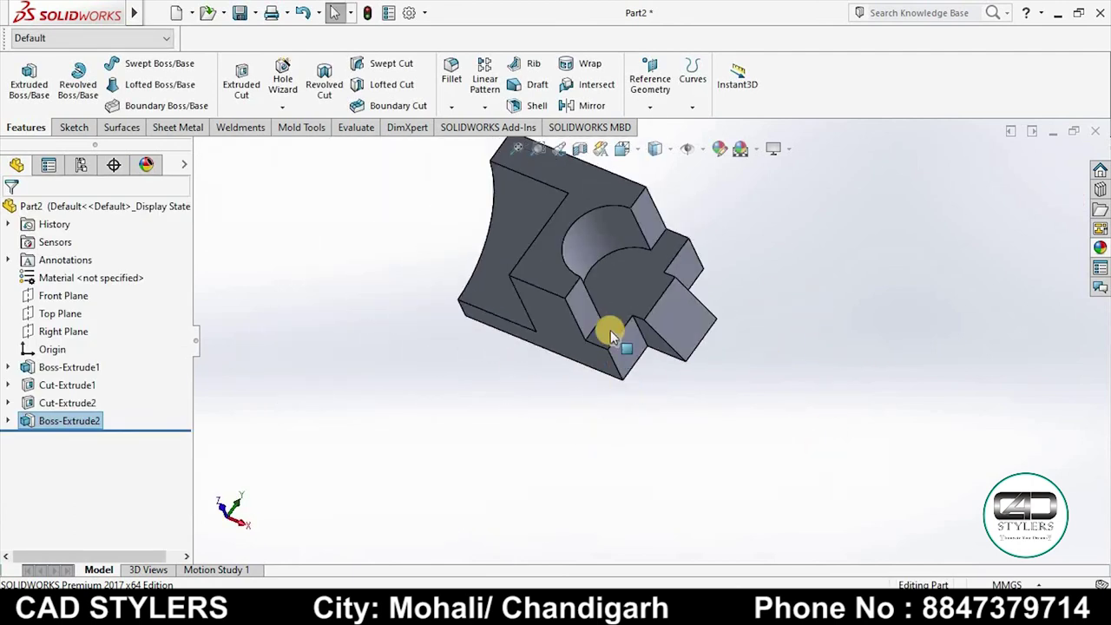
scroll(599, 338, "down", 3)
scroll(608, 356, "up", 3)
scroll(753, 347, "down", 3)
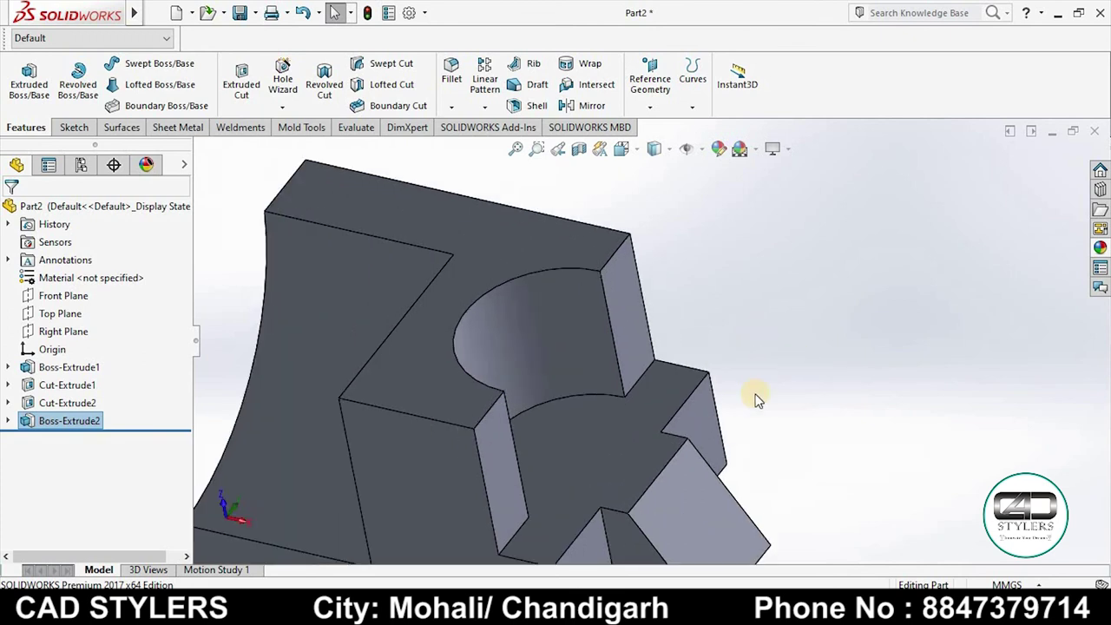
scroll(742, 397, "up", 3)
scroll(695, 425, "up", 2)
scroll(705, 529, "down", 1)
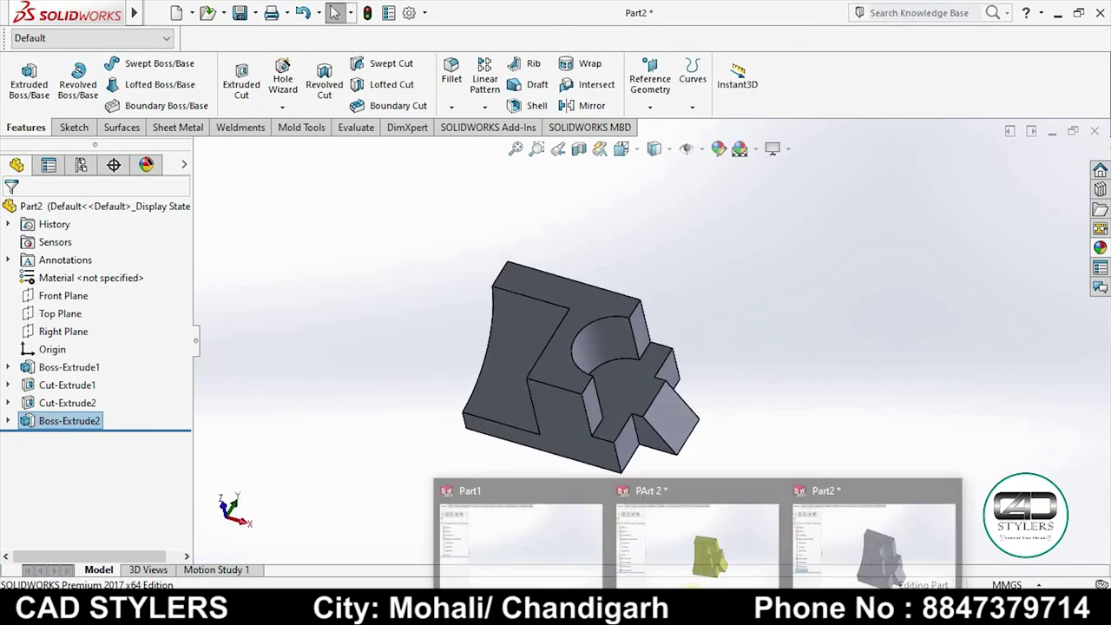
left_click(700, 547)
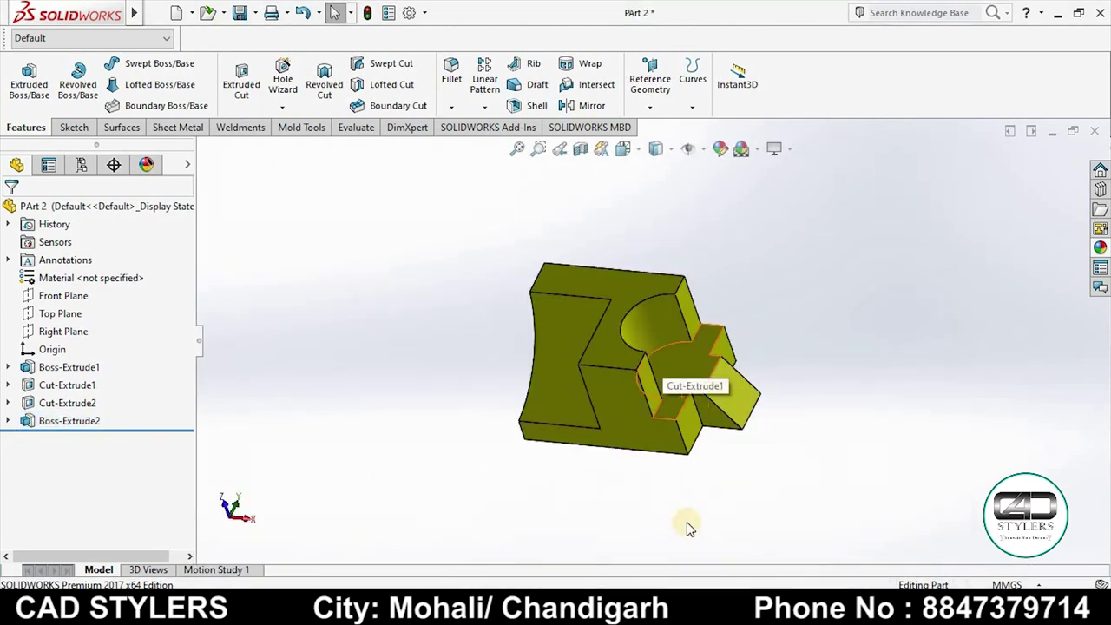
left_click(859, 539)
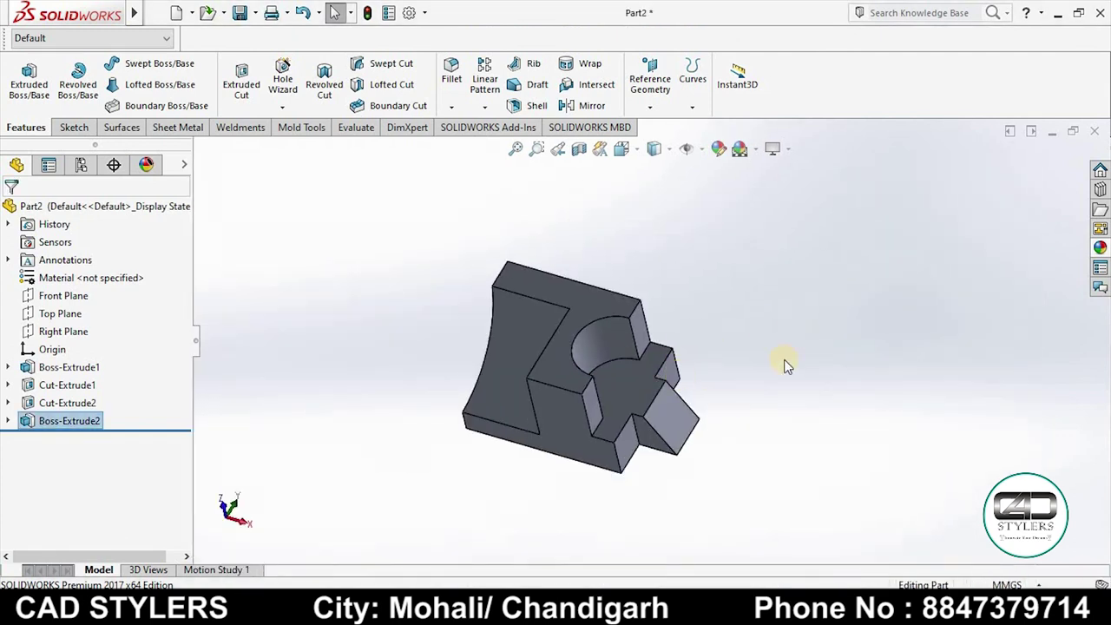
middle_click_drag(784, 364, 769, 347)
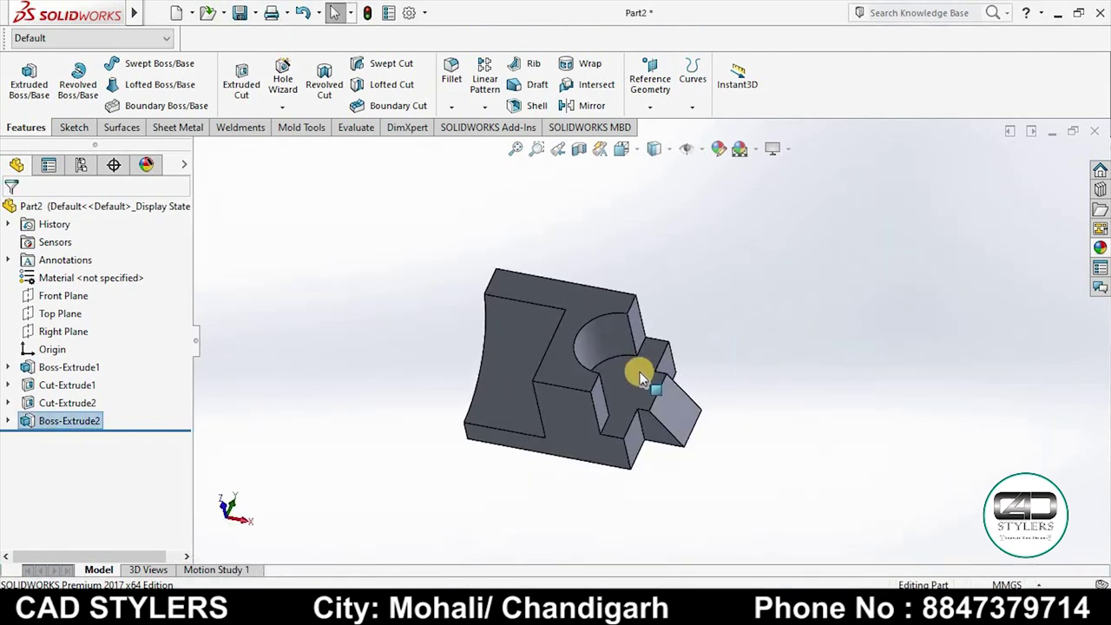
Apply a yellow-green appearance to the entire Part2 body
right_click(631, 380)
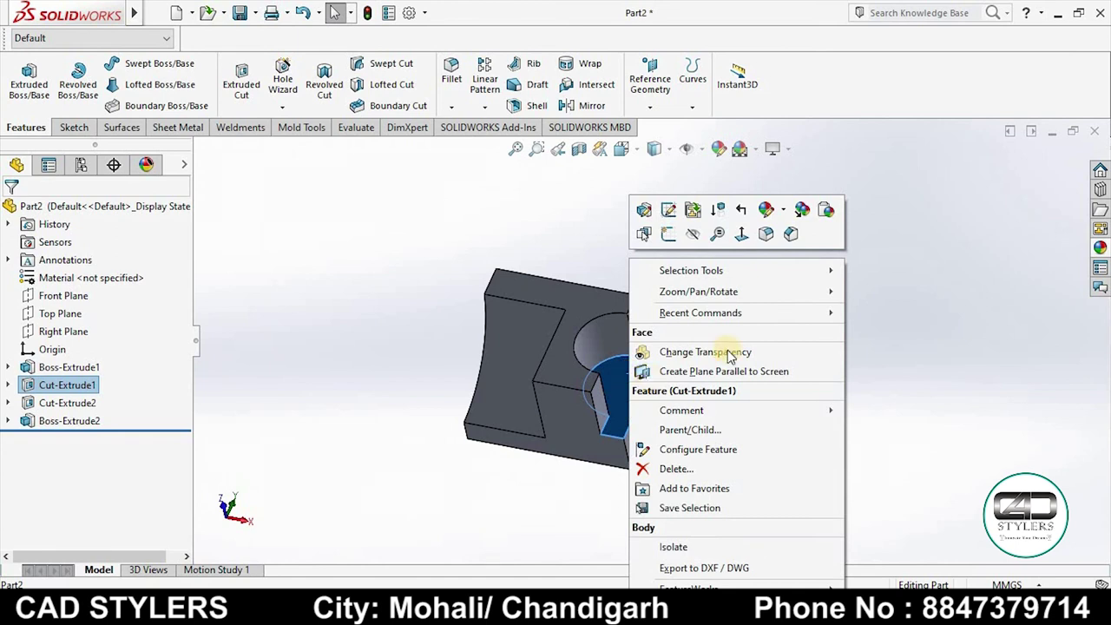
left_click(784, 211)
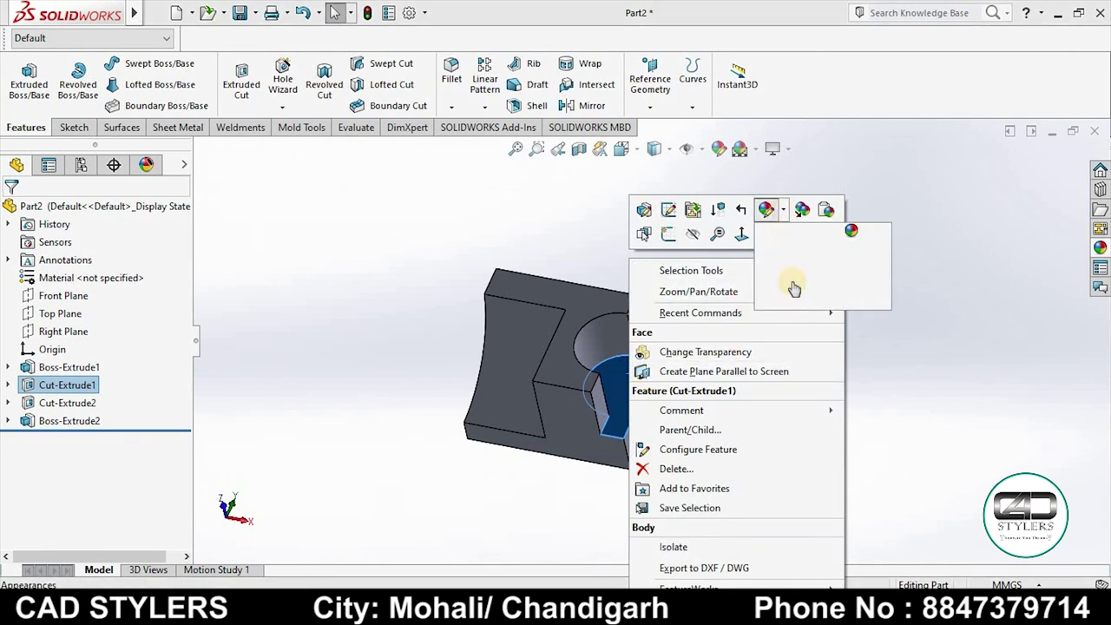
left_click(795, 283)
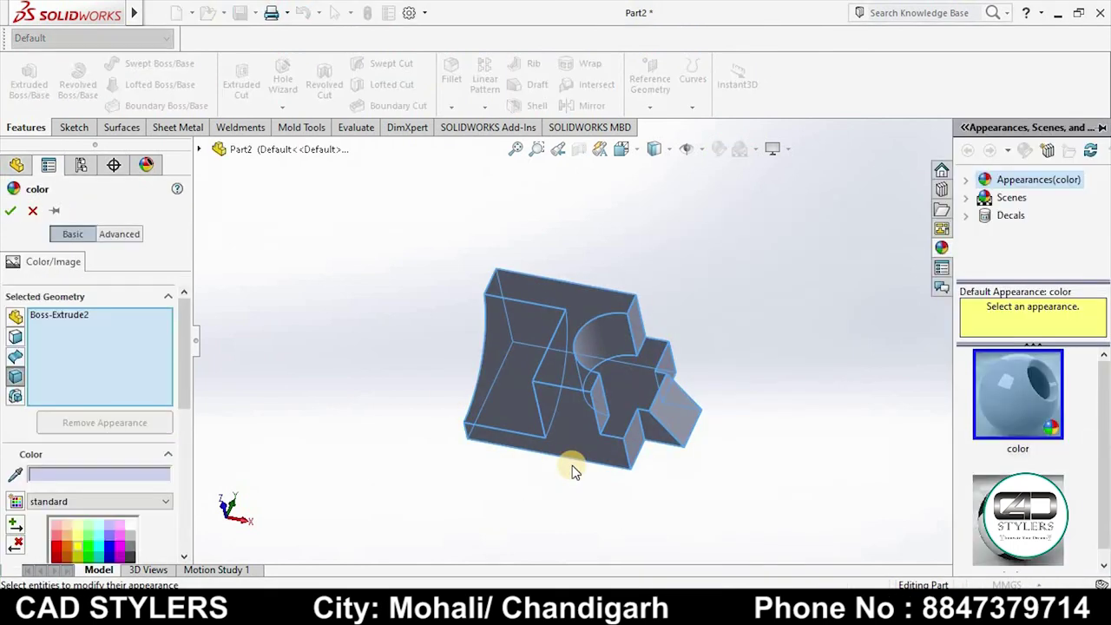
left_click(186, 414)
left_click(75, 357)
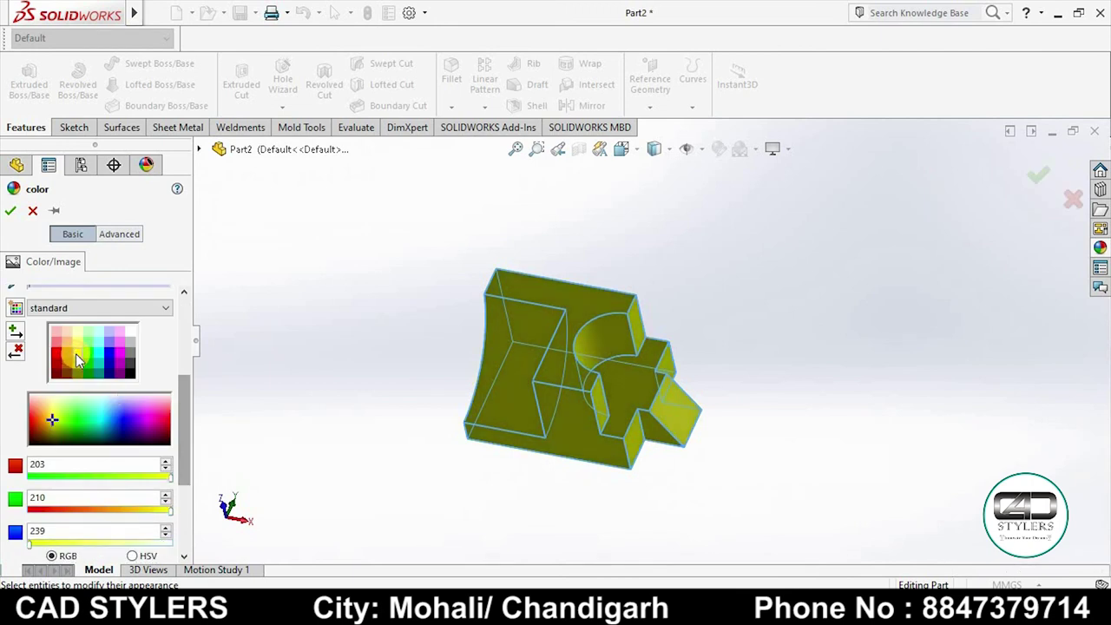
left_click(10, 210)
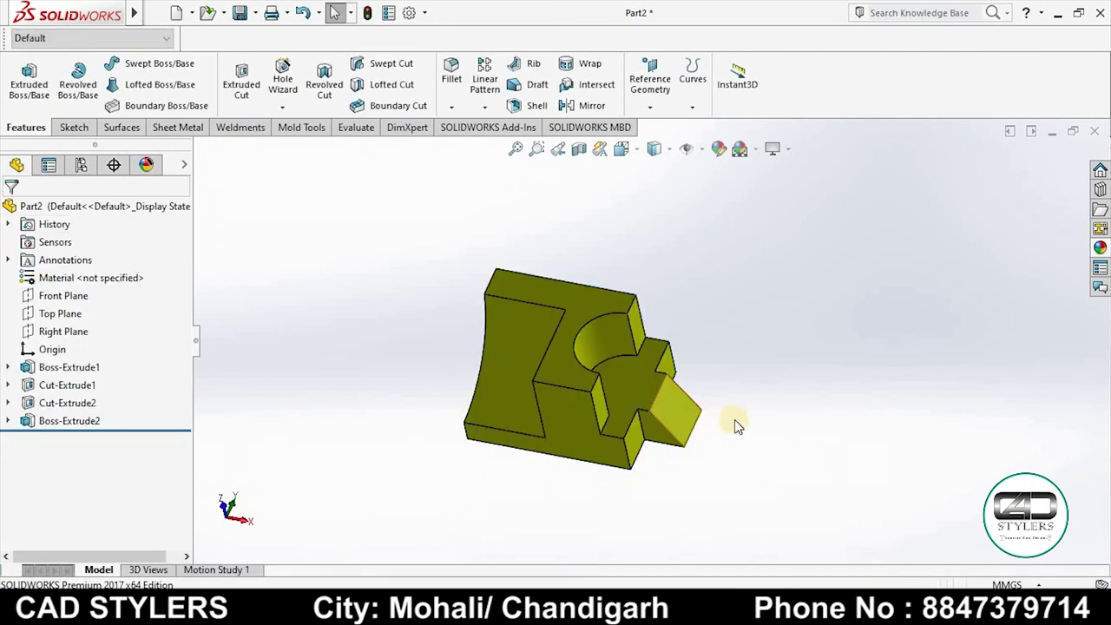
mouse_move(734, 425)
middle_mouse_down()
mouse_move(727, 364)
mouse_move(715, 447)
middle_mouse_up()
scroll(656, 432, "up", 3)
scroll(585, 245, "down", 3)
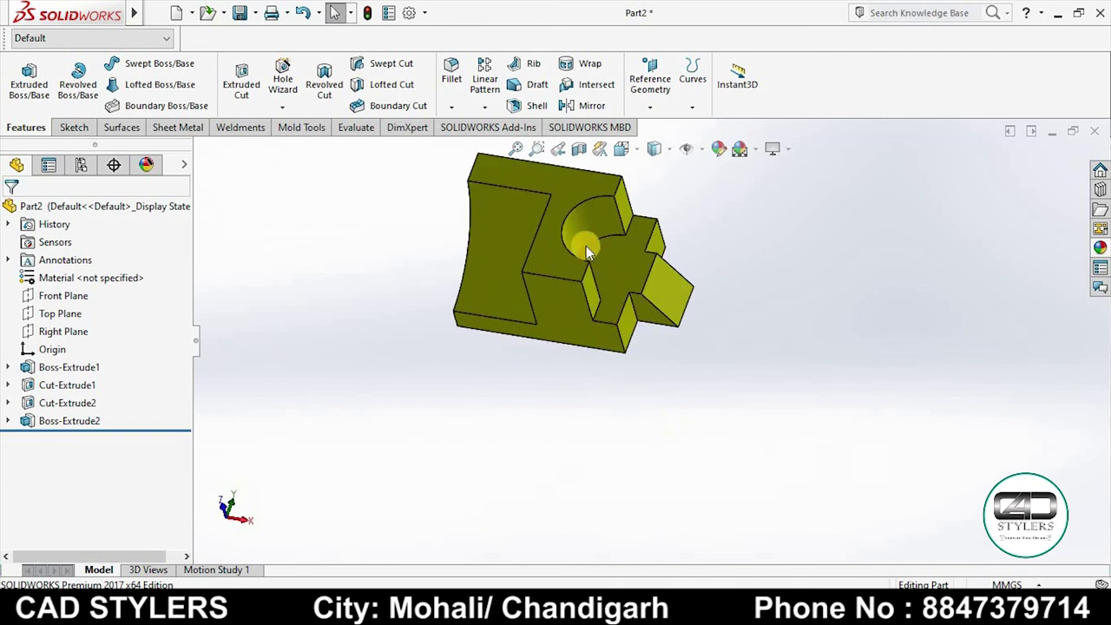
scroll(625, 335, "down", 3)
scroll(640, 260, "up", 4)
scroll(644, 438, "down", 4)
scroll(643, 445, "up", 2)
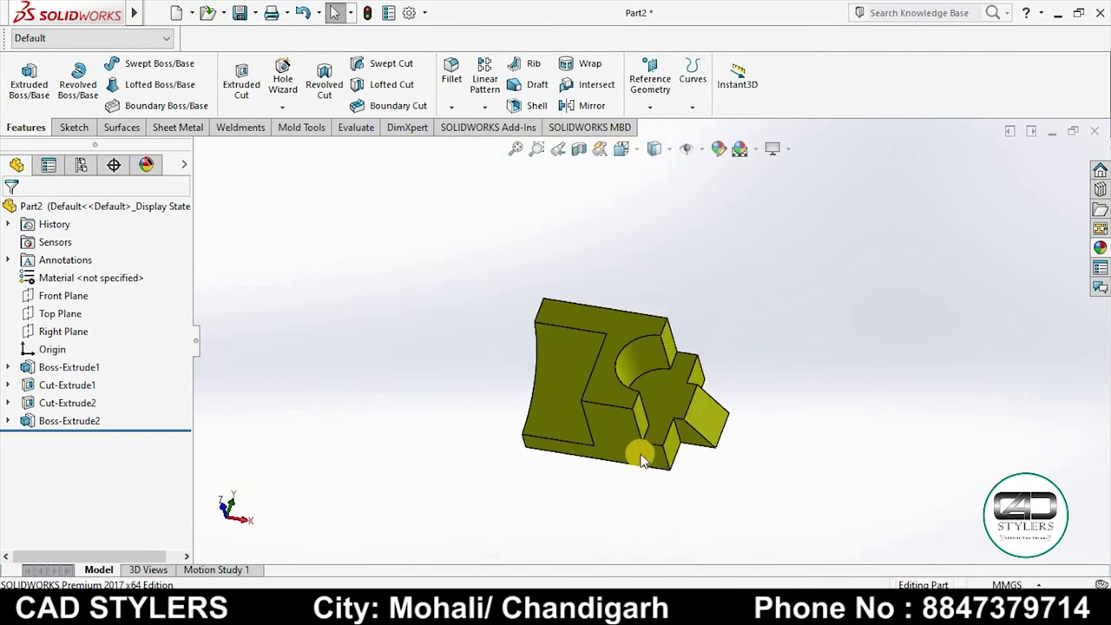
scroll(644, 456, "down", 4)
scroll(644, 462, "up", 3)
mouse_move(597, 423)
middle_mouse_down()
mouse_move(630, 390)
mouse_move(651, 404)
middle_mouse_up()
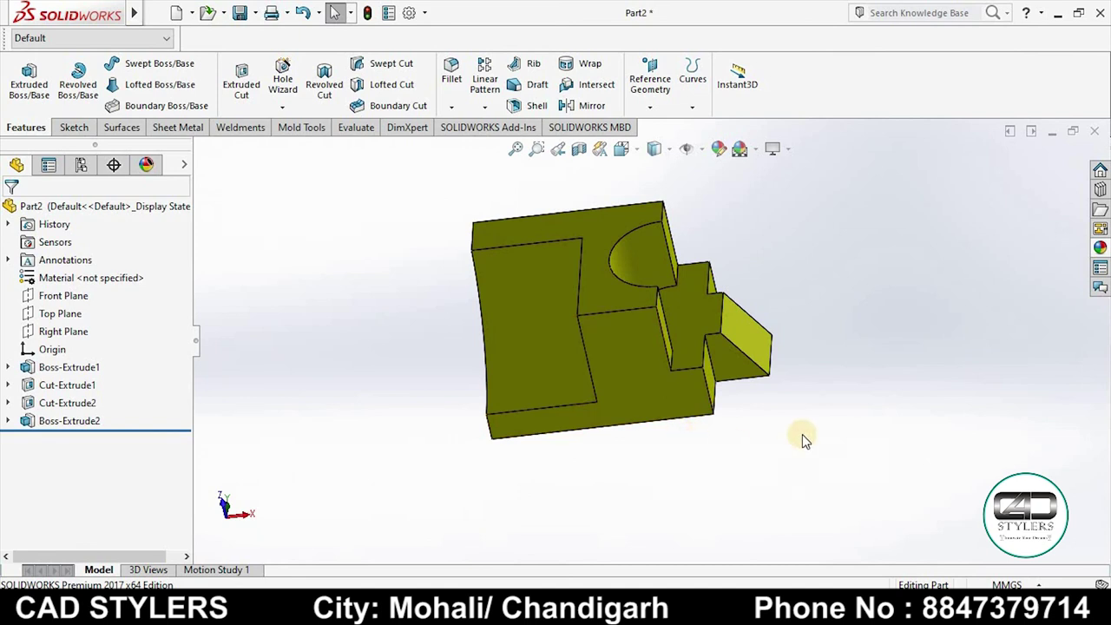
middle_click_drag(773, 439, 772, 368)
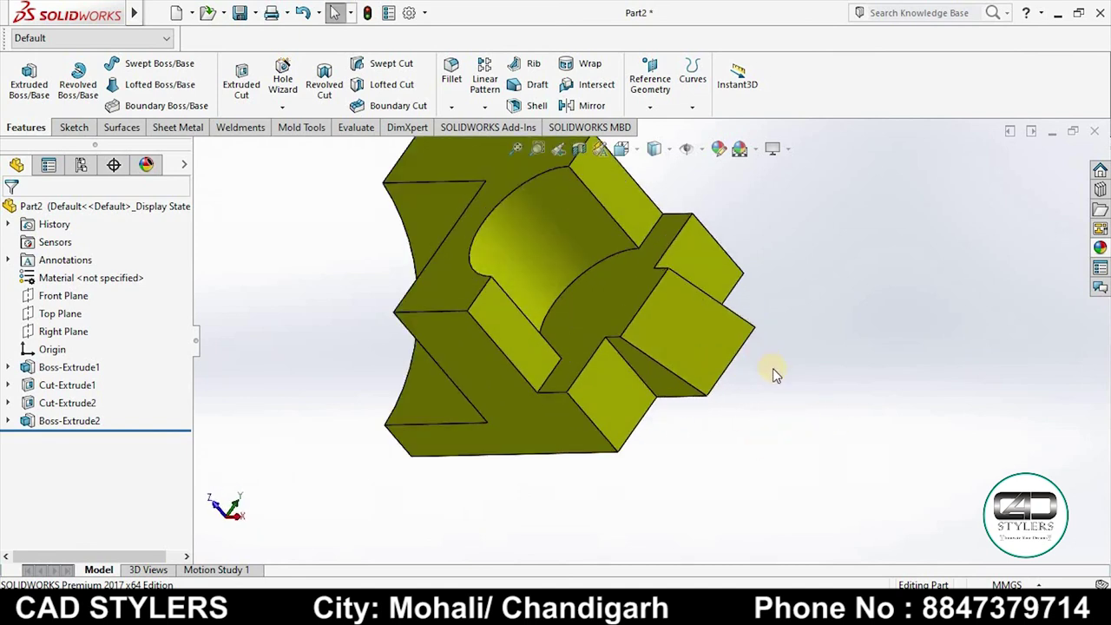
scroll(772, 368, "up", 2)
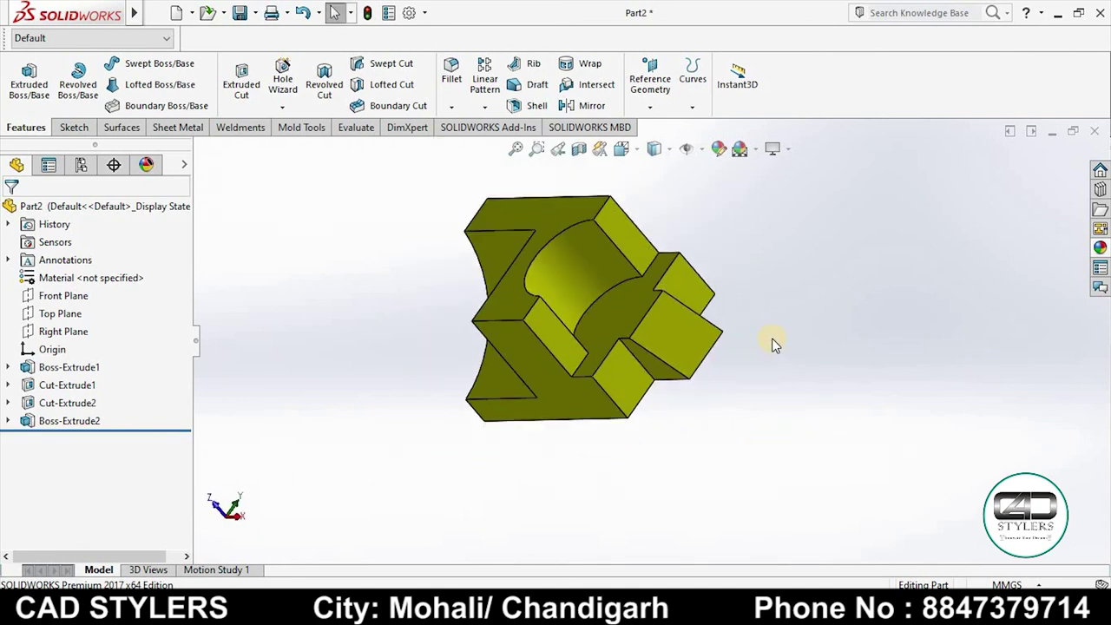